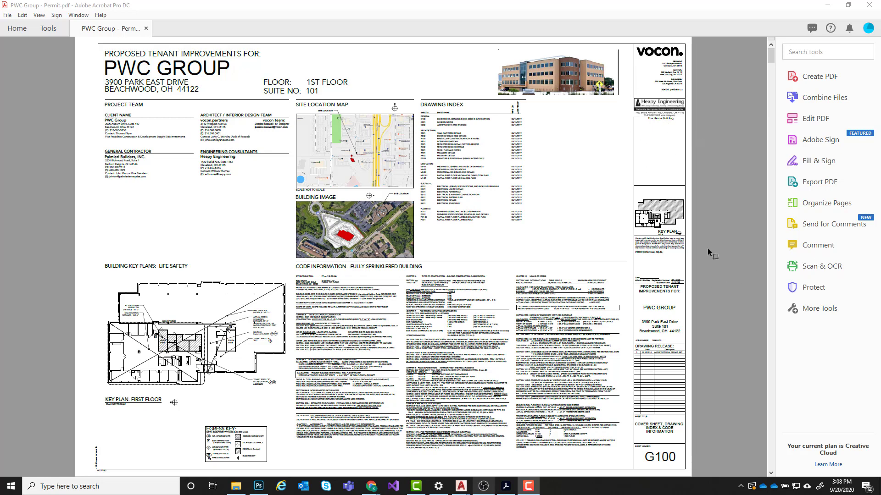
# - Examine the cover sheet's title block from the key plan and professional seal down to the drawing release table and sheet number
pyautogui.keyDown('ctrl'); pyautogui.scroll(5, 678, 233); pyautogui.keyUp('ctrl')
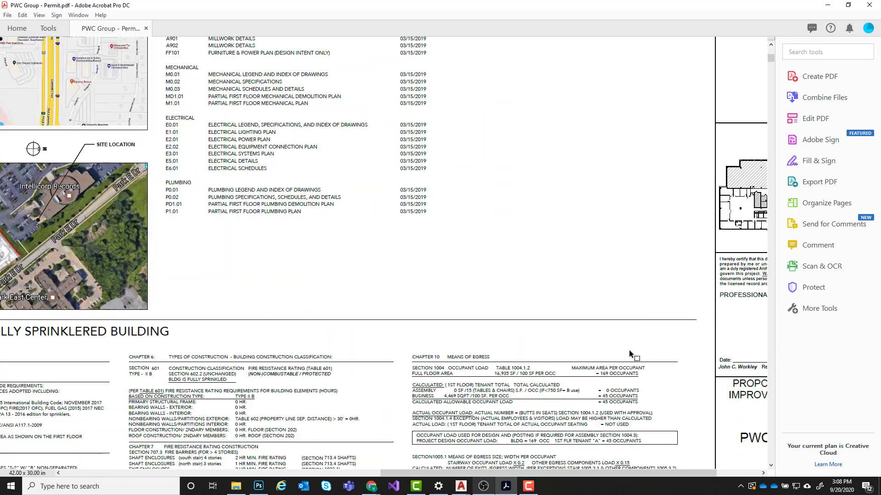
pyautogui.moveTo(477, 477); pyautogui.dragTo(572, 472)
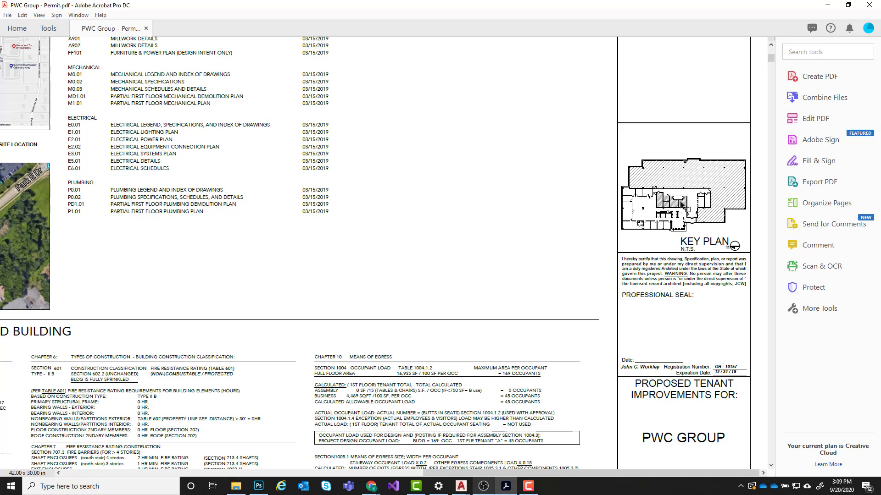
pyautogui.scroll(-3, 611, 214)
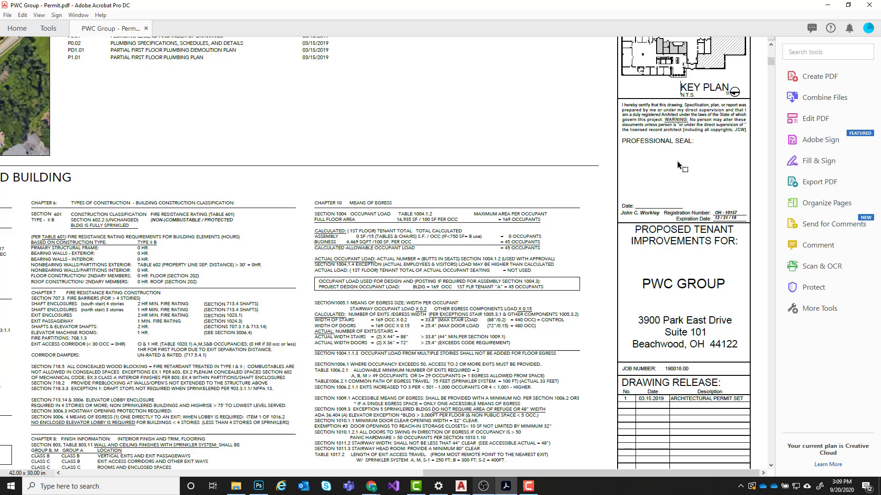
pyautogui.scroll(-4, 675, 165)
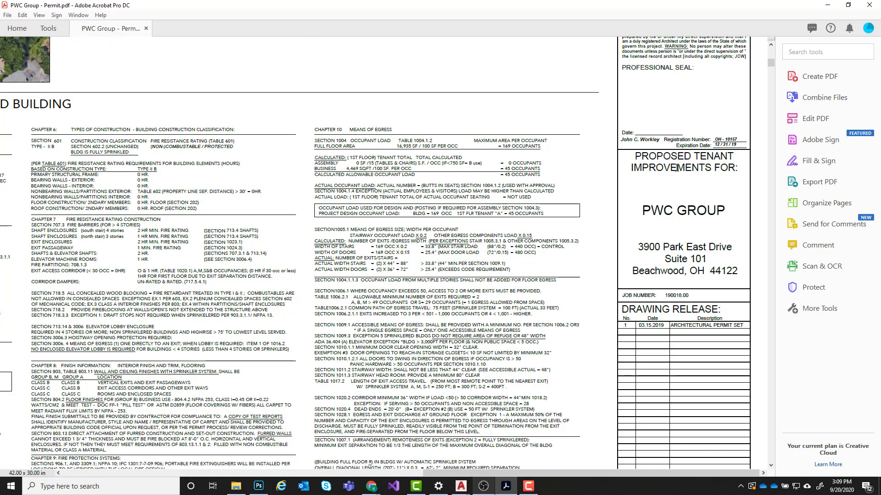
pyautogui.scroll(-1, 712, 203)
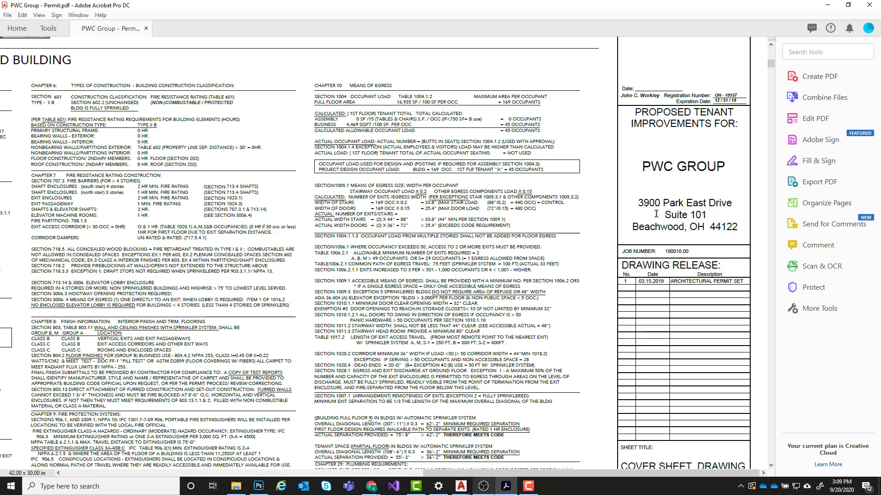
pyautogui.scroll(-4, 655, 215)
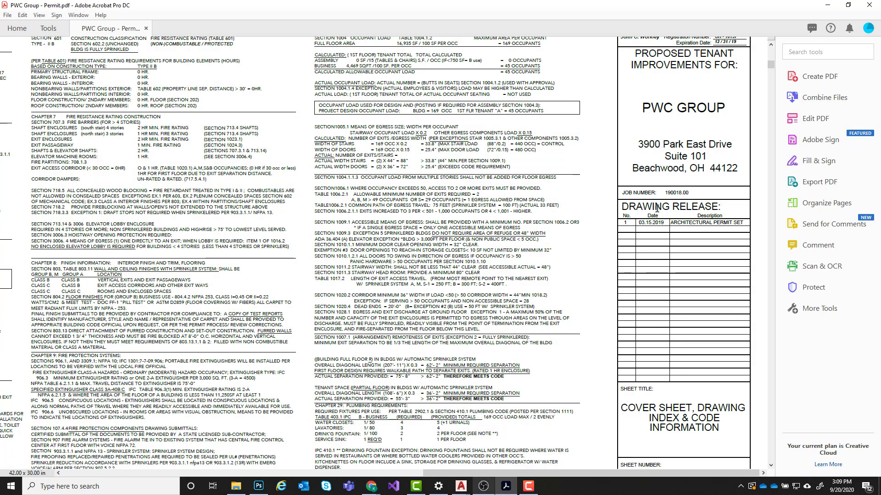
pyautogui.scroll(-5, 657, 208)
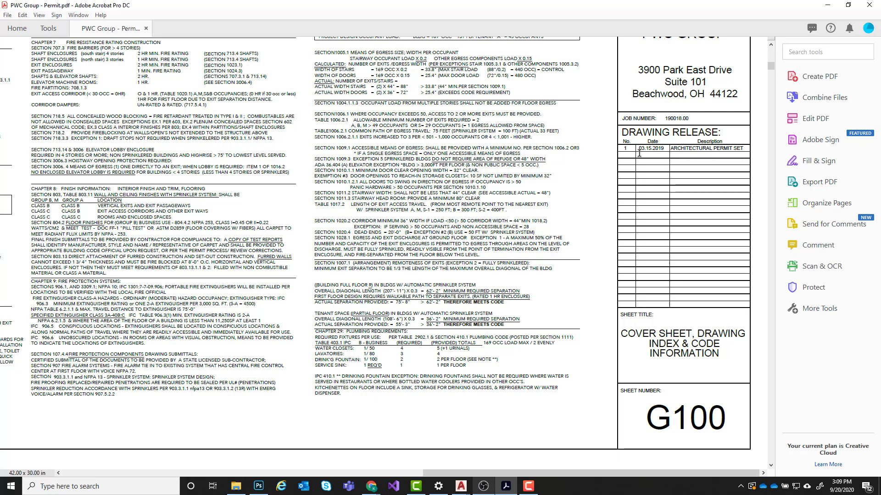
pyautogui.moveTo(623, 149); pyautogui.dragTo(744, 149)
pyautogui.click(693, 208)
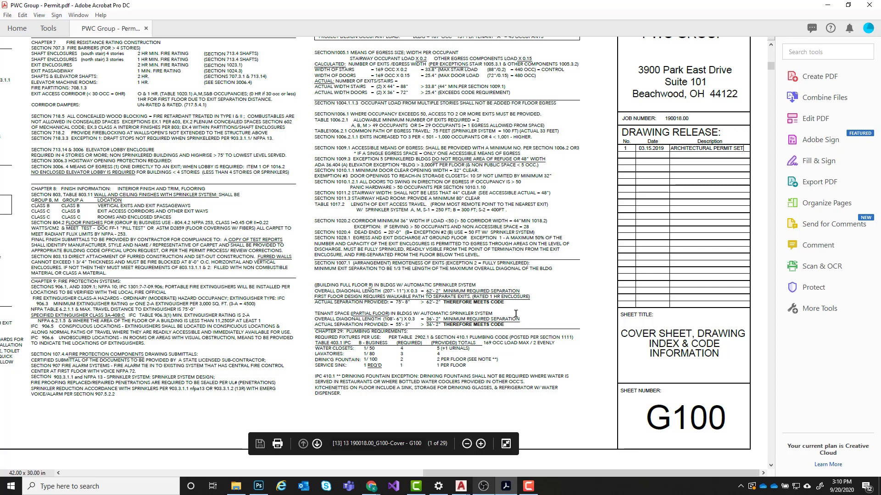
# - Fit the whole cover sheet in view and examine the sheet numbers and names in its Drawing Index
pyautogui.hotkey('ctrl', '0')
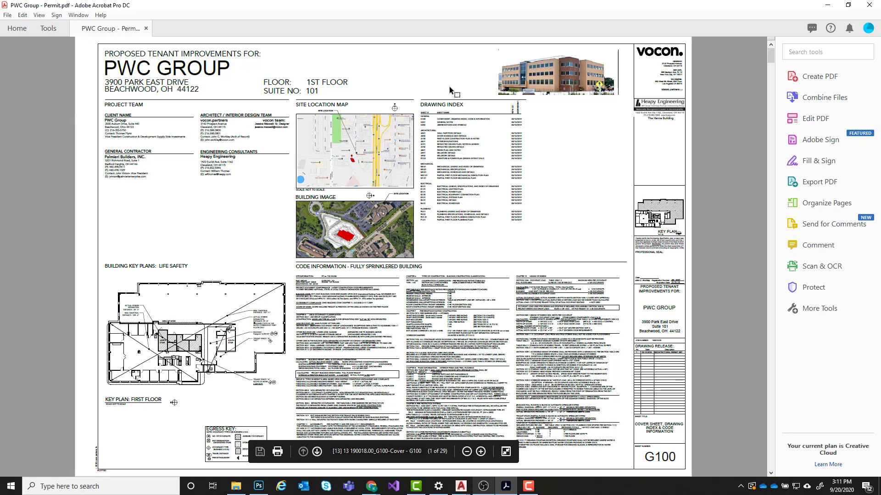
pyautogui.keyDown('ctrl'); pyautogui.scroll(1, 461, 110); pyautogui.keyUp('ctrl')
pyautogui.keyDown('ctrl'); pyautogui.scroll(3, 620, 131); pyautogui.keyUp('ctrl')
pyautogui.keyDown('ctrl'); pyautogui.scroll(1, 206, 153); pyautogui.keyUp('ctrl')
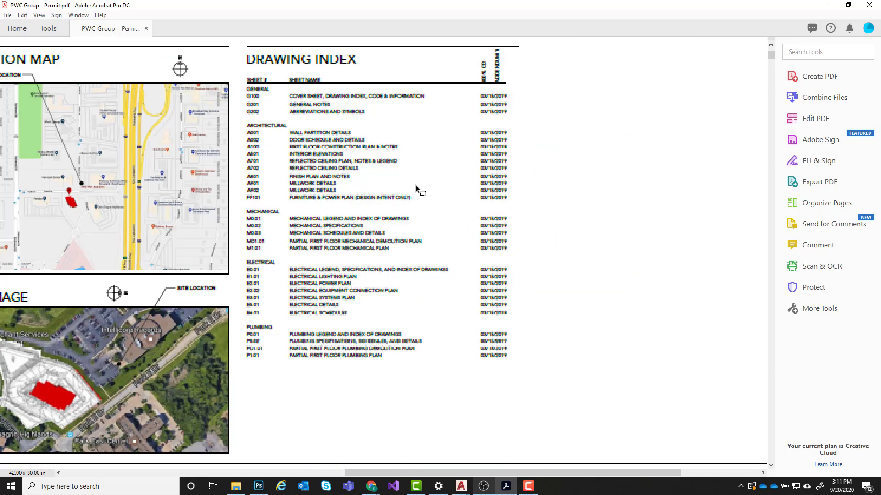
pyautogui.keyDown('ctrl'); pyautogui.scroll(2, 359, 134); pyautogui.keyUp('ctrl')
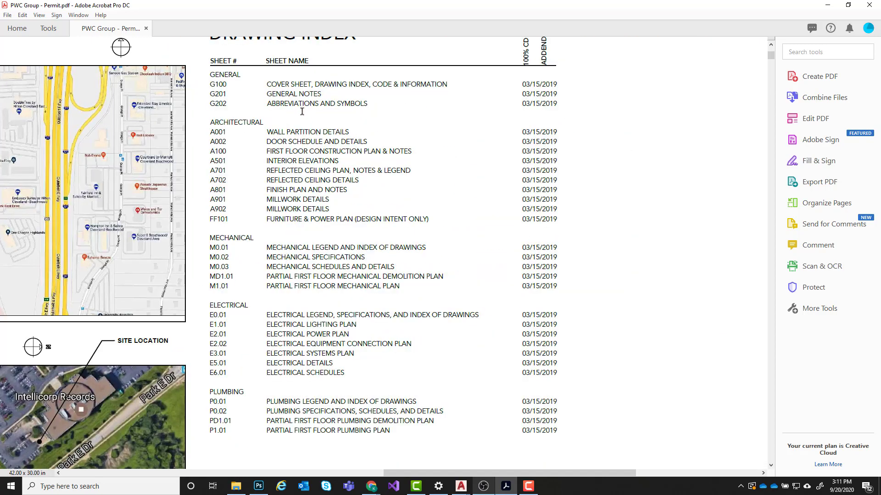
pyautogui.scroll(1, 297, 108)
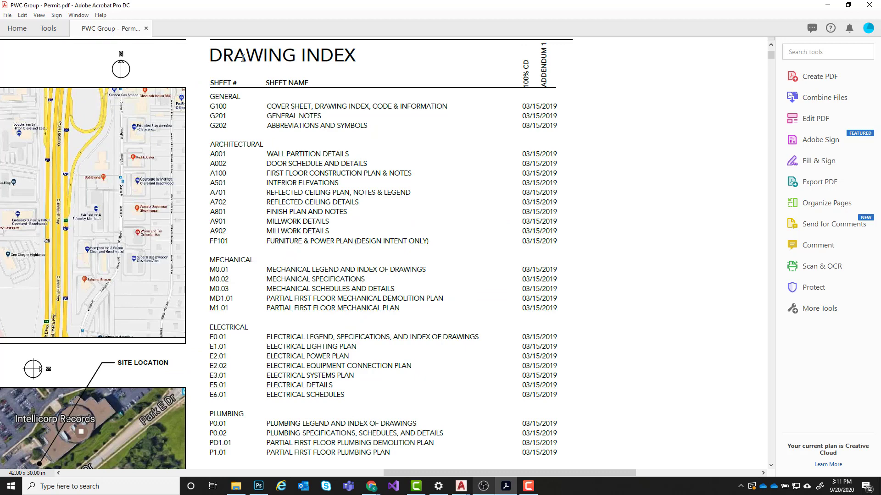
pyautogui.scroll(-1, 252, 250)
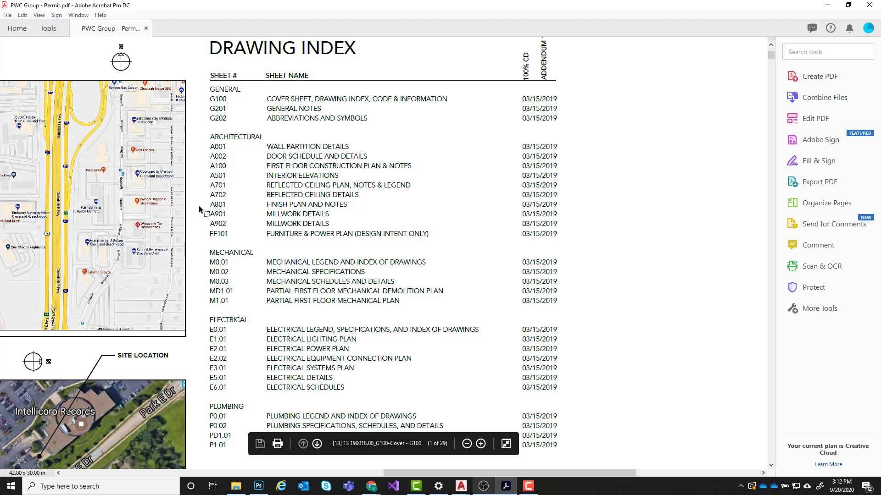
# - Point out the digits of architectural sheet numbers A001 and A100 in the Drawing Index by selecting their text
pyautogui.doubleClick(215, 146)
pyautogui.click(218, 157)
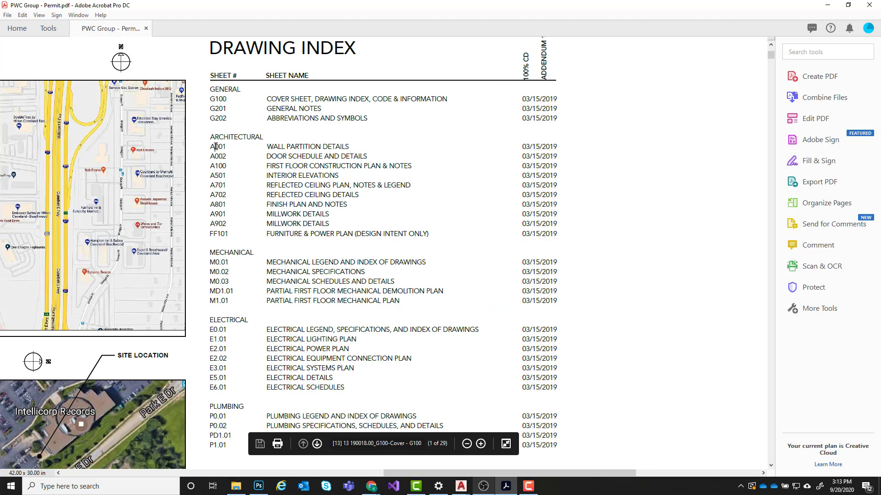
pyautogui.moveTo(215, 146); pyautogui.dragTo(224, 148)
pyautogui.click(215, 166)
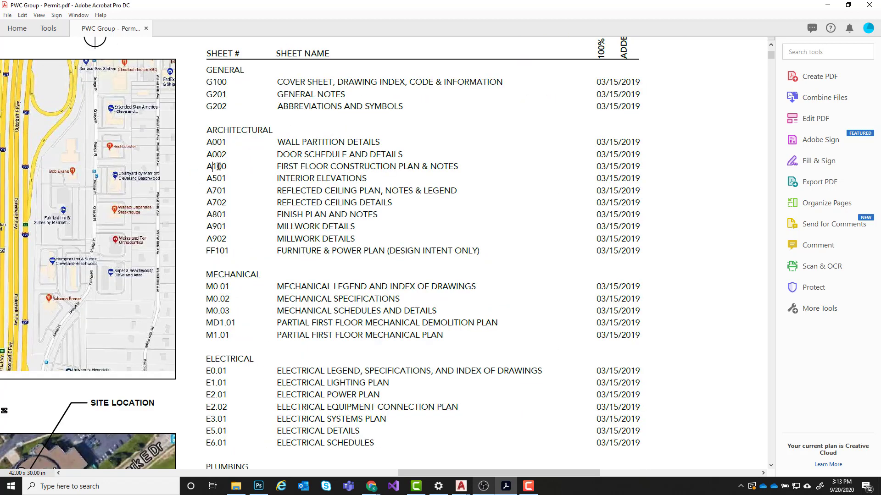
pyautogui.keyDown('ctrl'); pyautogui.scroll(2, 235, 175); pyautogui.keyUp('ctrl')
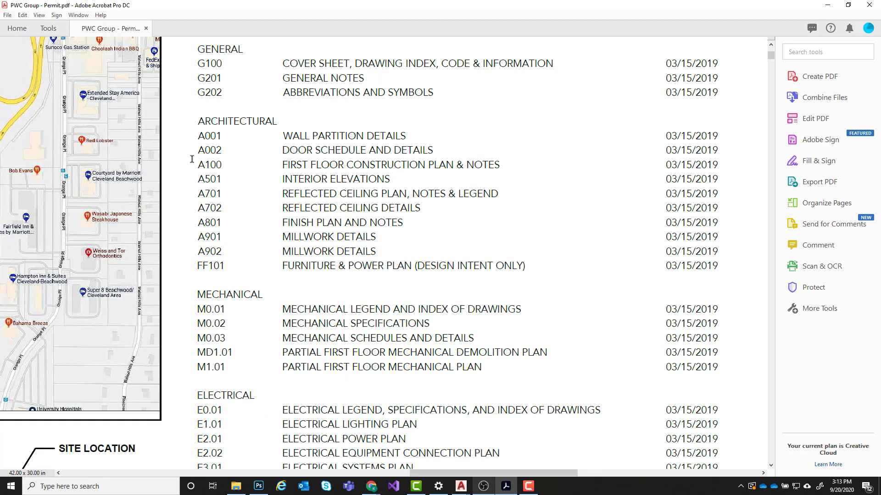
pyautogui.moveTo(206, 165); pyautogui.dragTo(210, 165)
pyautogui.moveTo(211, 162)
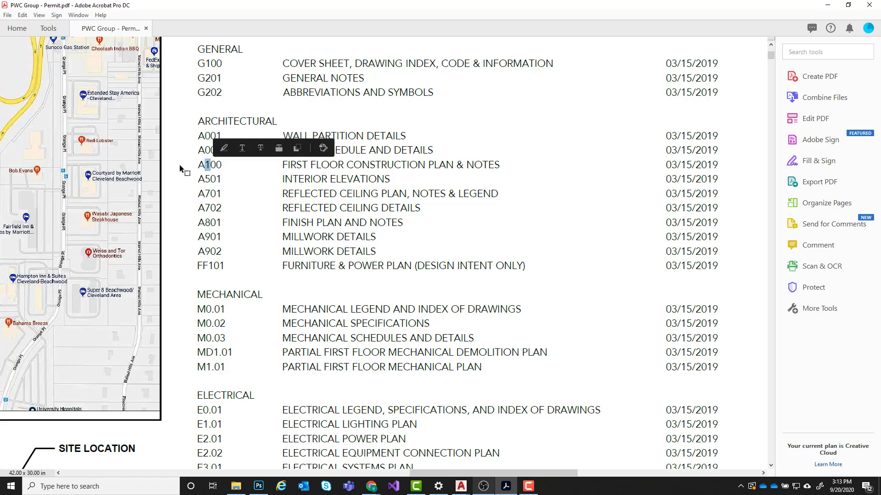
# - Highlight the number and name of the A501 Interior Elevations entry and the first digit of sheet number A701
pyautogui.click(208, 182)
pyautogui.moveTo(207, 183); pyautogui.dragTo(219, 180)
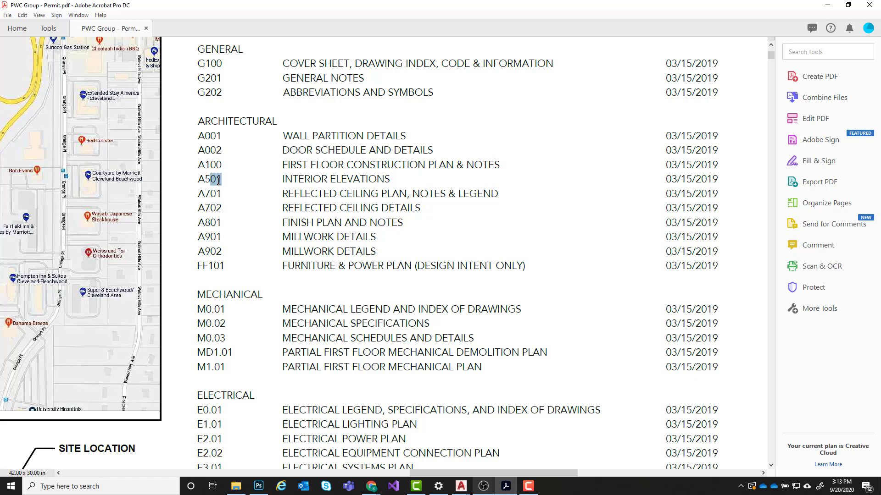
pyautogui.click(205, 179)
pyautogui.moveTo(281, 178); pyautogui.dragTo(376, 178)
pyautogui.click(172, 194)
pyautogui.moveTo(204, 195); pyautogui.dragTo(209, 195)
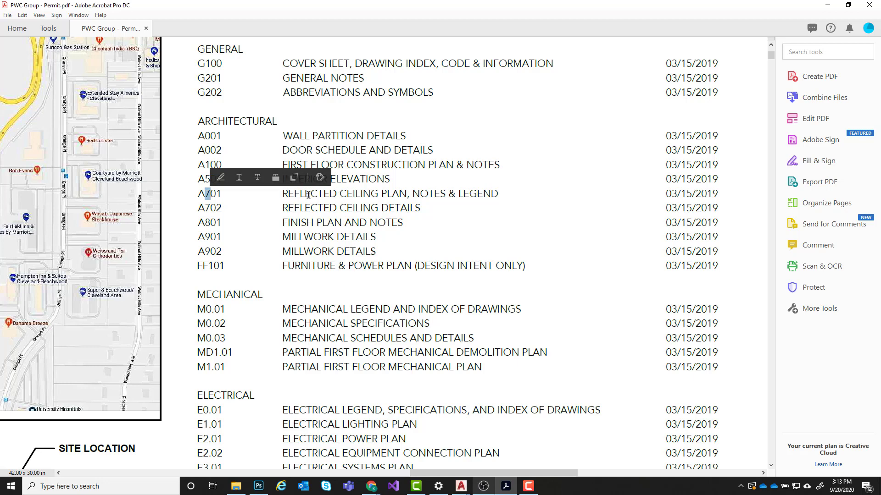
# - Compare the sheet-type digits of A901, A702 and A501 by selecting each one, and clear the selection
pyautogui.click(210, 238)
pyautogui.moveTo(207, 237); pyautogui.dragTo(211, 236)
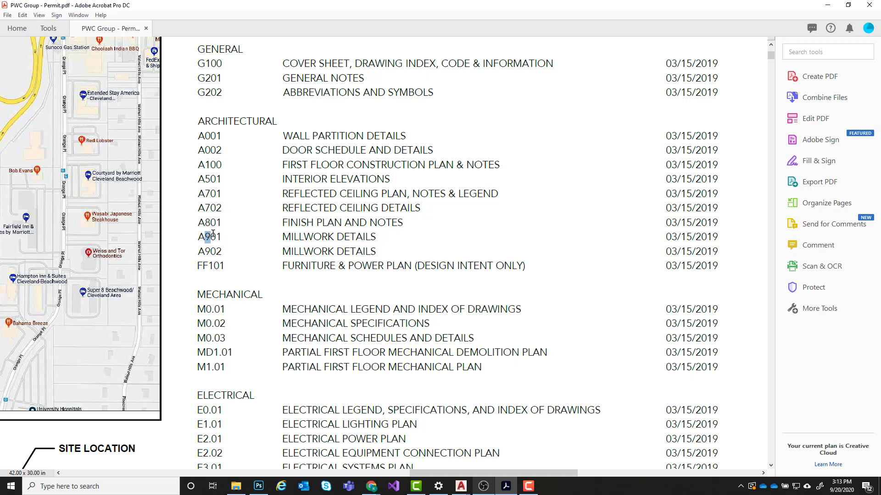
pyautogui.moveTo(205, 207); pyautogui.dragTo(211, 207)
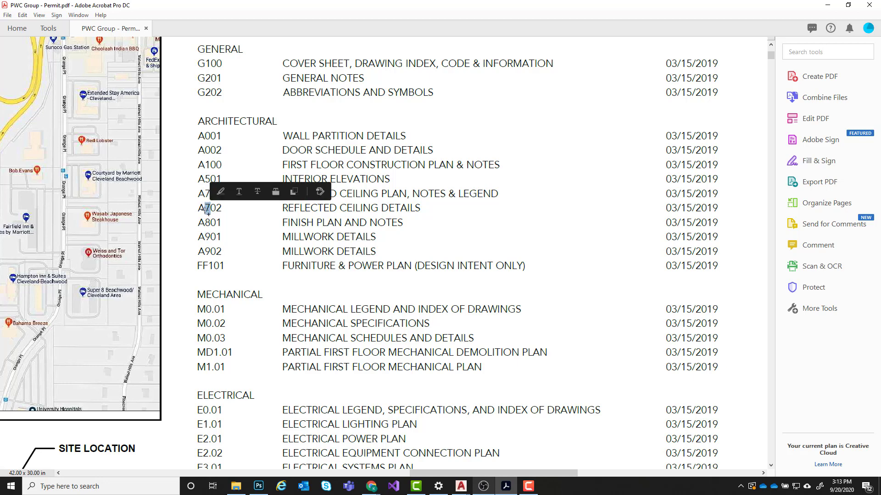
pyautogui.click(230, 180)
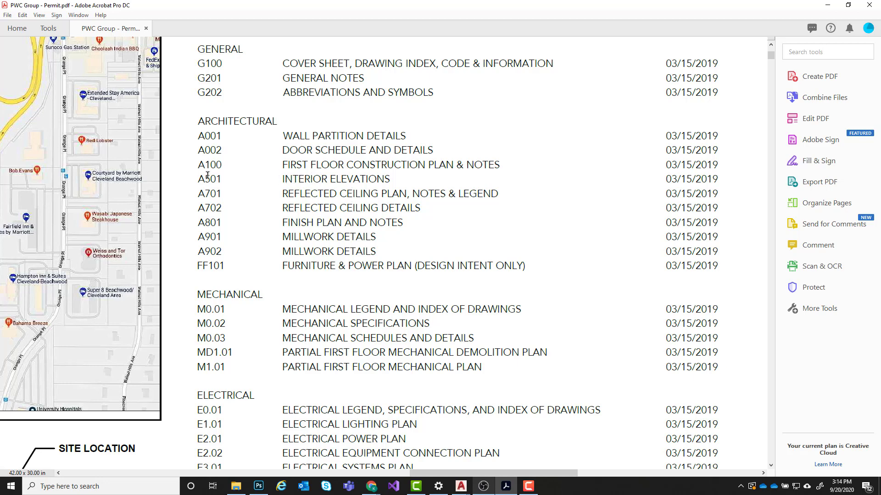
pyautogui.moveTo(207, 178); pyautogui.dragTo(210, 177)
pyautogui.click(268, 206)
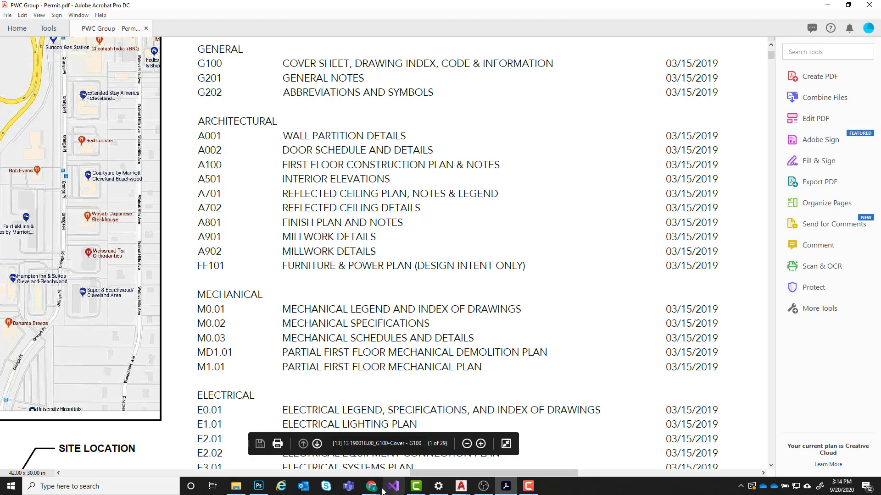
# - Switch to Chrome's Archtoolbox article "Construction Document Sheet Numbers and Order" and read the section on sheet number components
pyautogui.moveTo(378, 491)
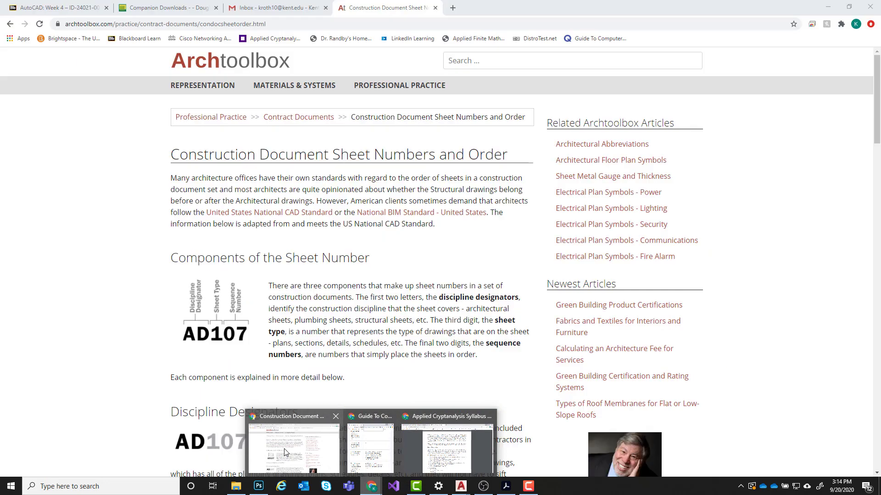
pyautogui.click(284, 450)
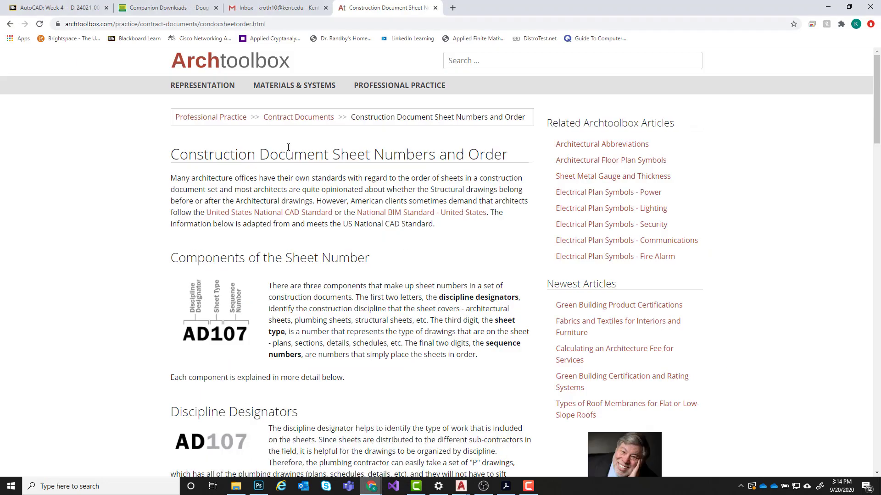
pyautogui.scroll(-2, 288, 148)
pyautogui.scroll(2, 288, 150)
pyautogui.scroll(-3, 408, 232)
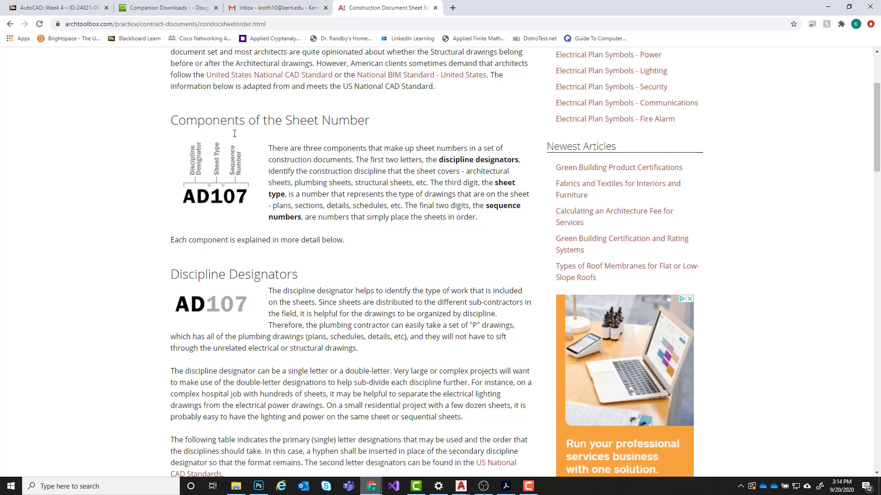
# - Read the Discipline Designators section and its table of designator letters and discipline names
pyautogui.scroll(-5, 338, 180)
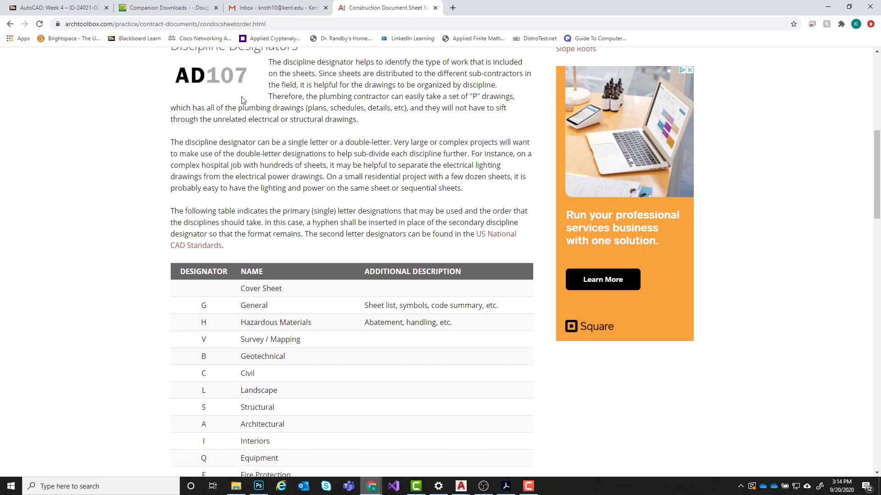
pyautogui.scroll(1, 239, 98)
pyautogui.scroll(-2, 269, 153)
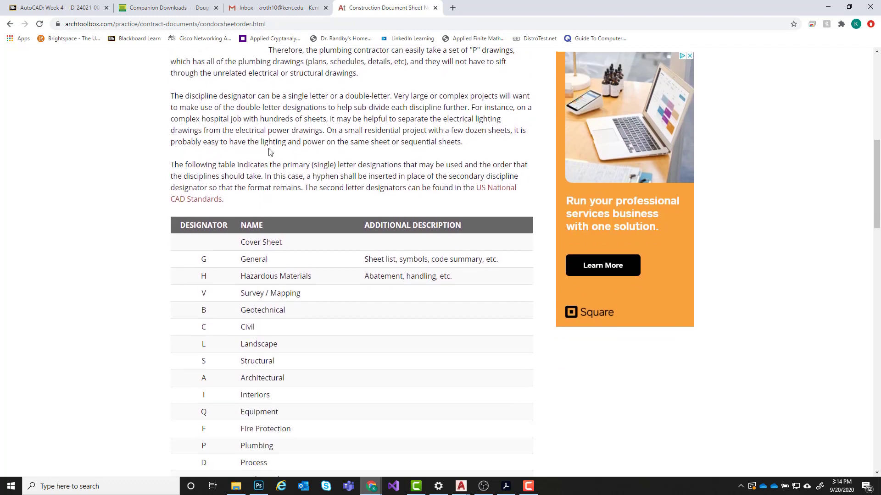
pyautogui.scroll(-4, 269, 152)
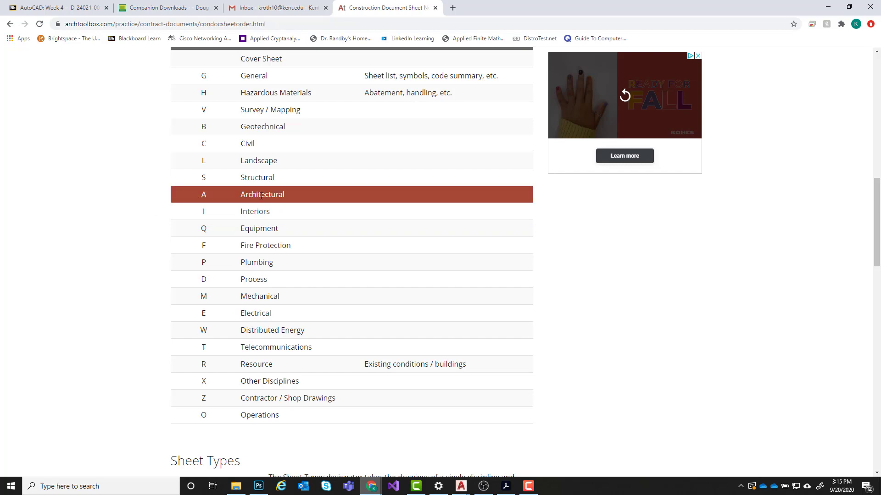
# - Examine the article's Sheet Types table, the Sequence Numbers section and the Example Sheet Numbers table
pyautogui.scroll(-5, 138, 257)
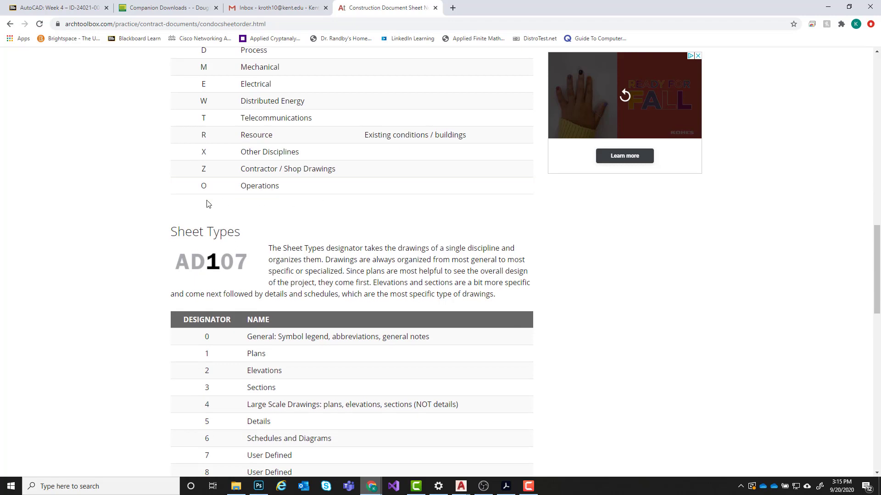
pyautogui.scroll(-2, 206, 202)
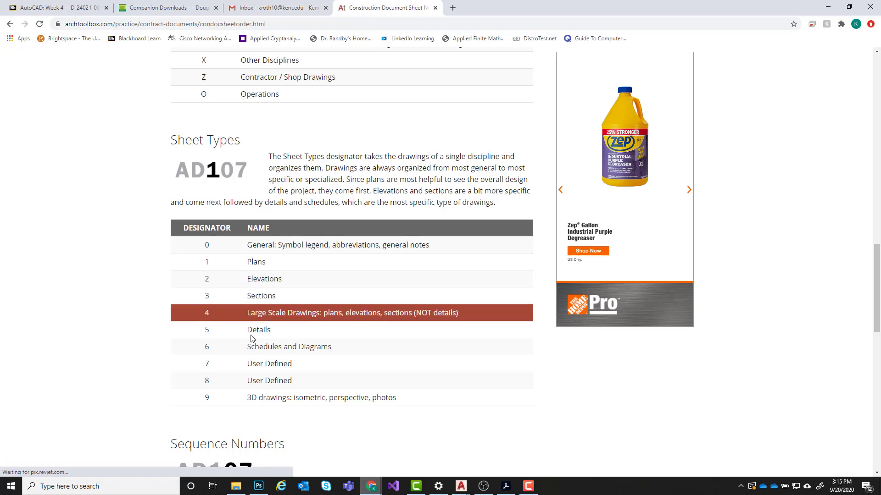
pyautogui.scroll(-5, 127, 268)
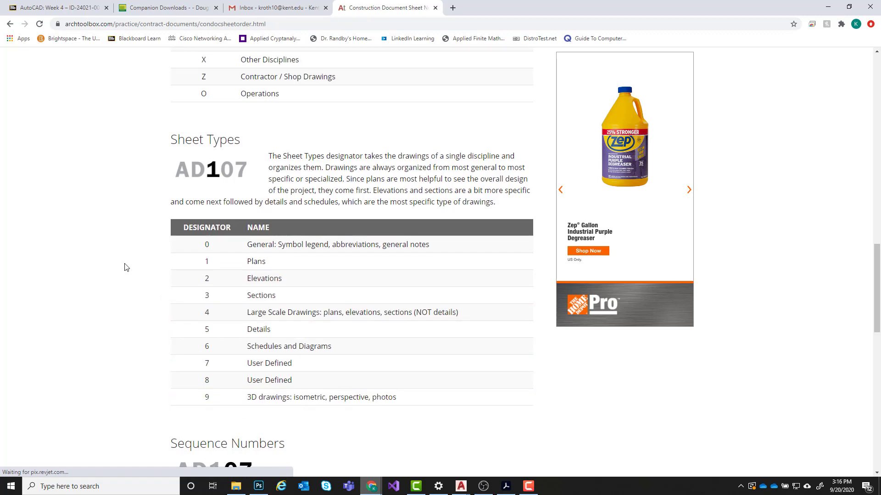
pyautogui.scroll(-3, 125, 266)
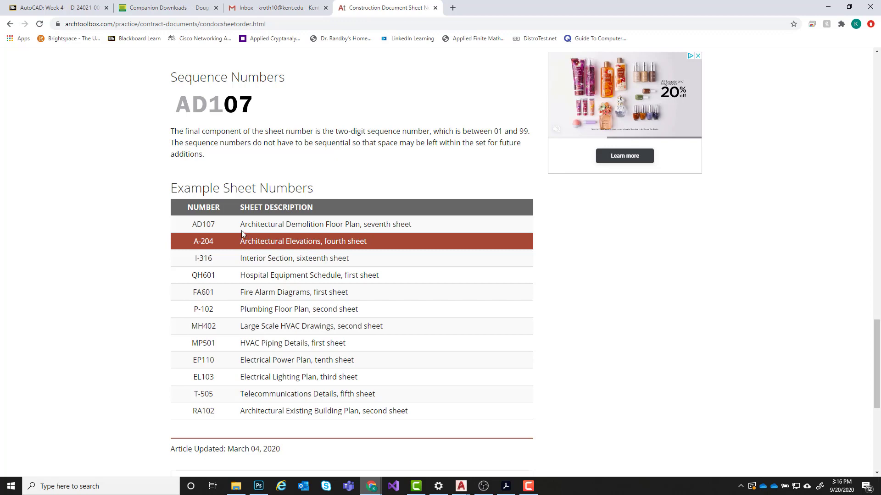
pyautogui.scroll(9, 165, 186)
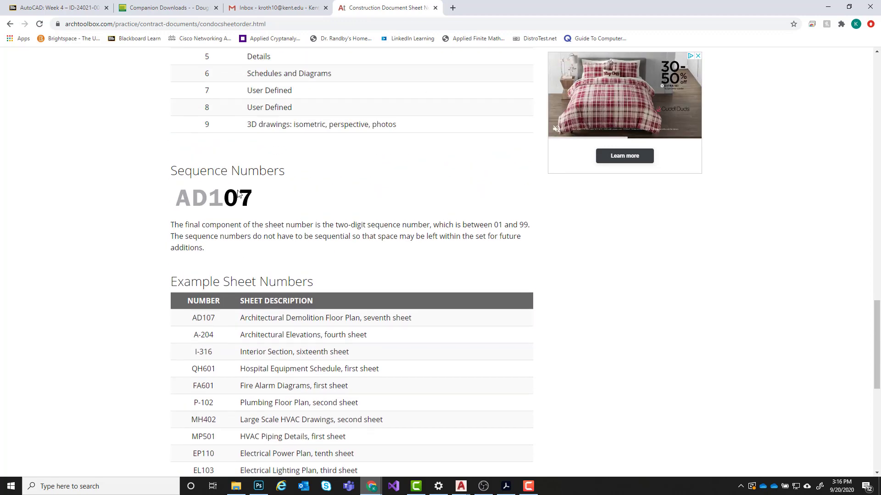
pyautogui.scroll(-10, 158, 175)
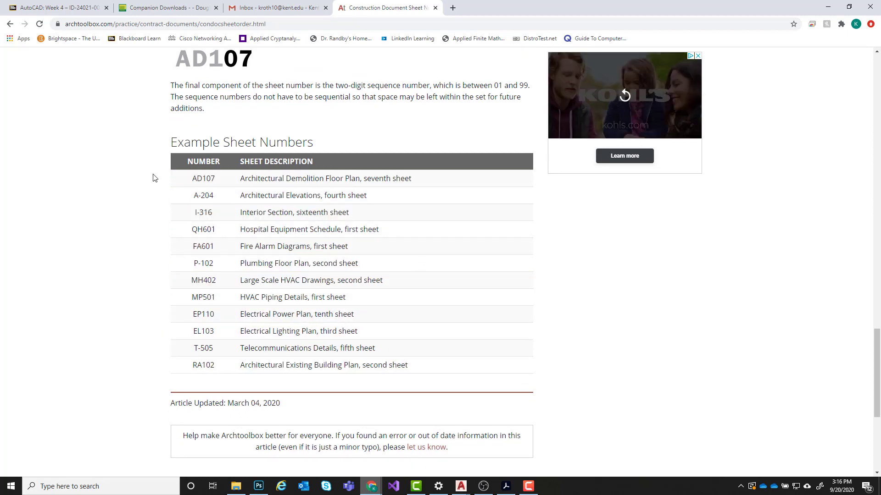
# - Reread the article's Sheet Types, Sequence Numbers and Example Sheet Numbers sections down to the end of the article
pyautogui.scroll(1, 223, 106)
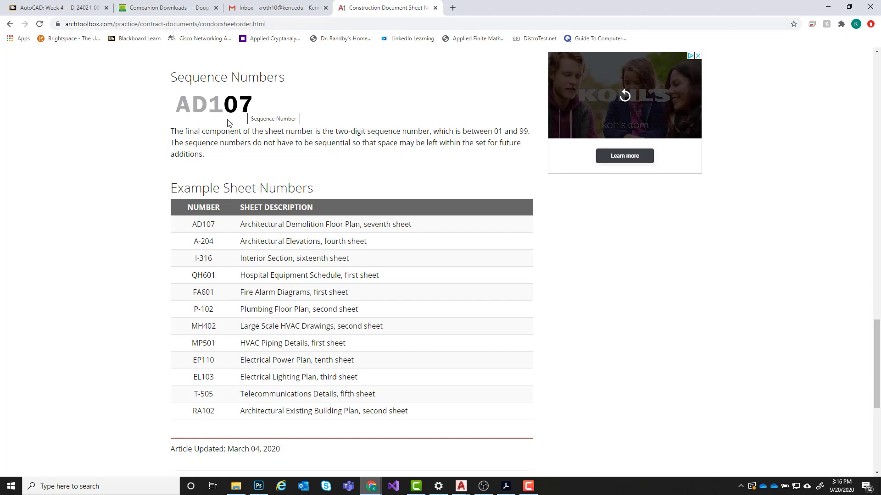
pyautogui.scroll(4, 281, 173)
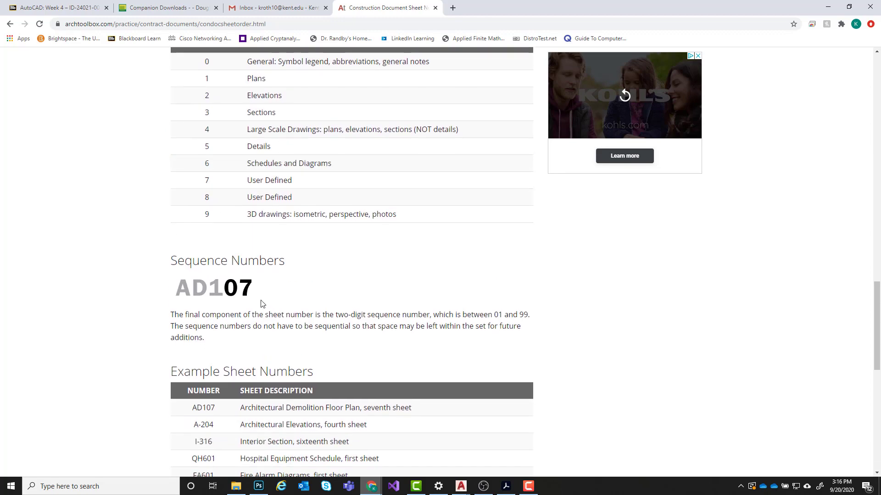
pyautogui.scroll(-1, 268, 298)
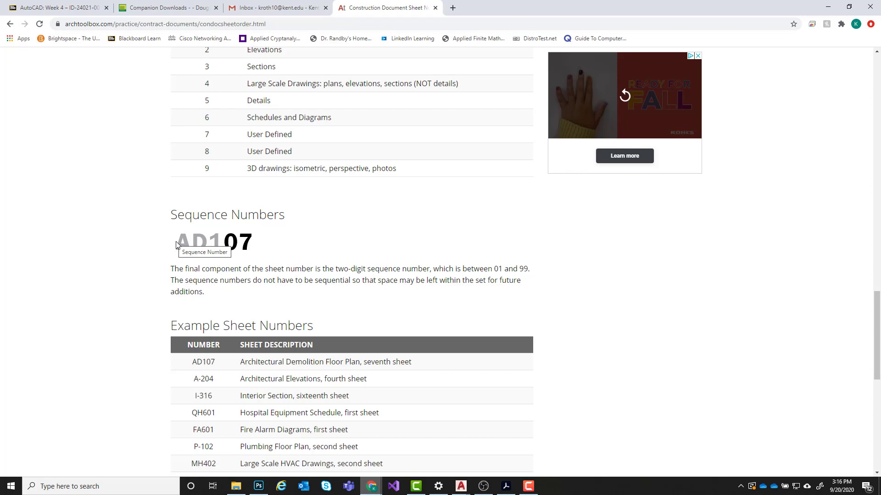
pyautogui.scroll(-1, 200, 240)
pyautogui.scroll(-4, 311, 212)
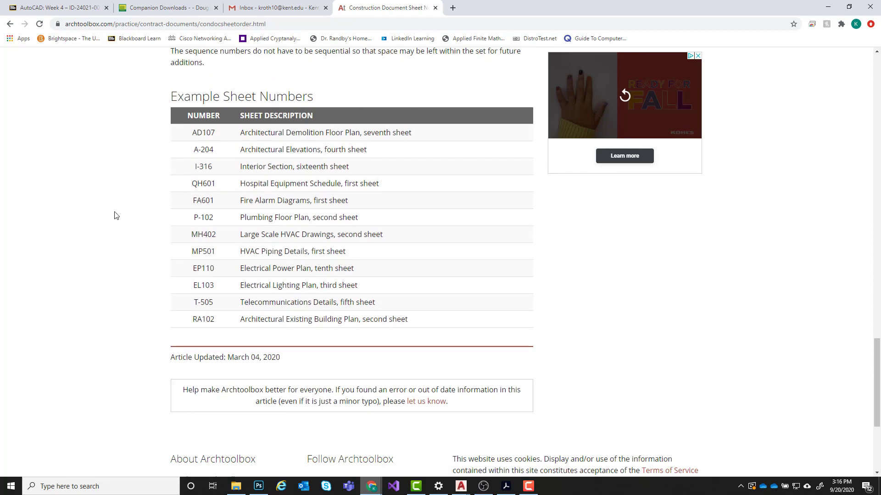
pyautogui.scroll(-3, 108, 217)
pyautogui.scroll(3, 375, 165)
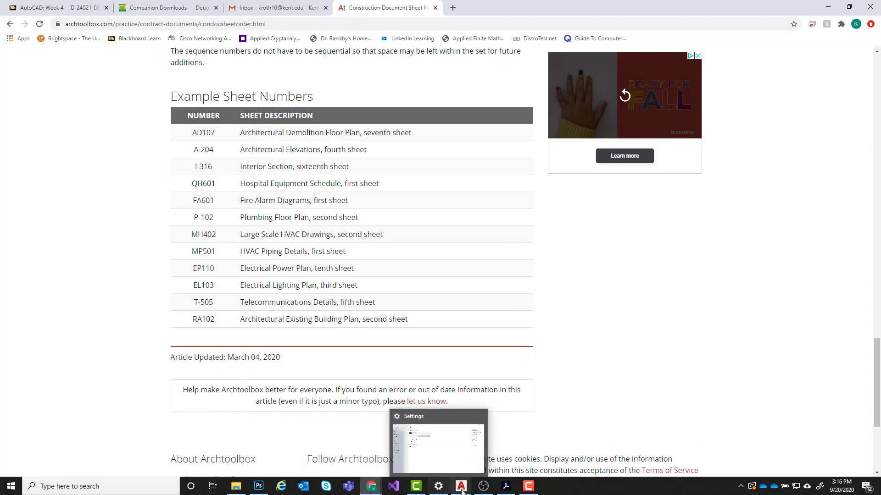
# - Switch to the PWC Group permit PDF in Acrobat and review the mechanical, electrical and plumbing sheets in its drawing index
pyautogui.click(505, 487)
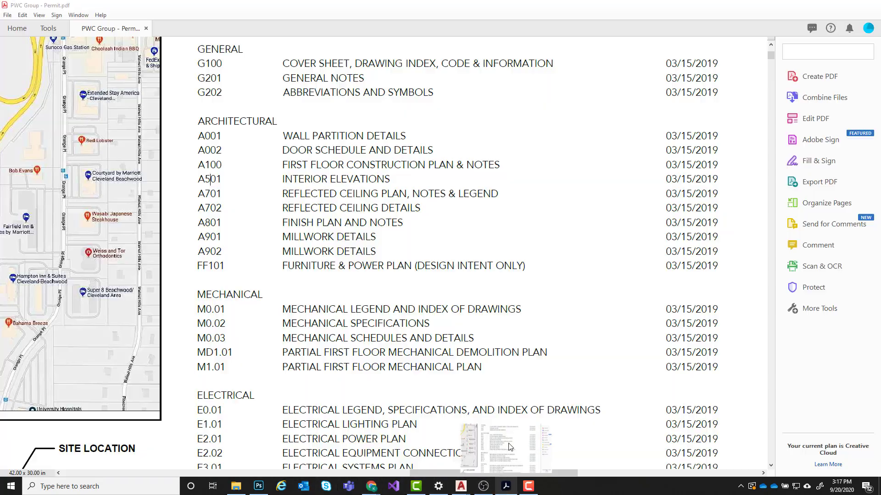
pyautogui.scroll(-3, 304, 209)
pyautogui.scroll(-2, 304, 209)
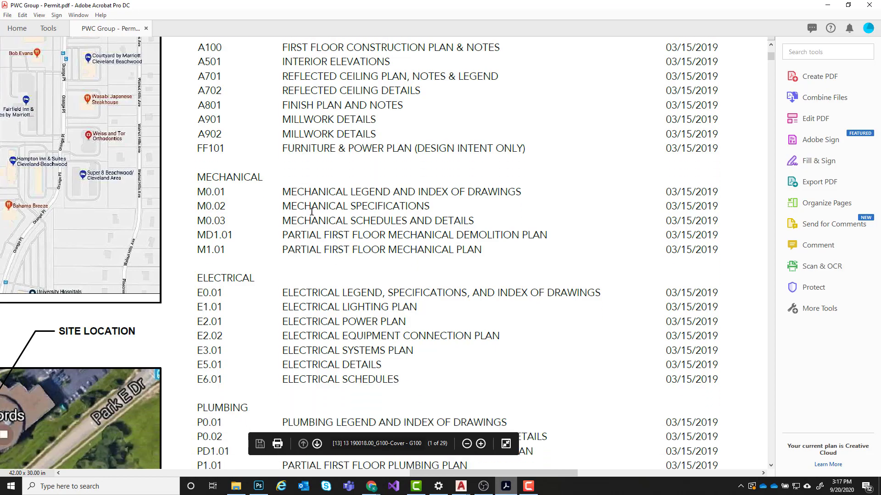
pyautogui.keyDown('ctrl'); pyautogui.scroll(-4, 316, 197); pyautogui.keyUp('ctrl')
pyautogui.scroll(-3, 334, 187)
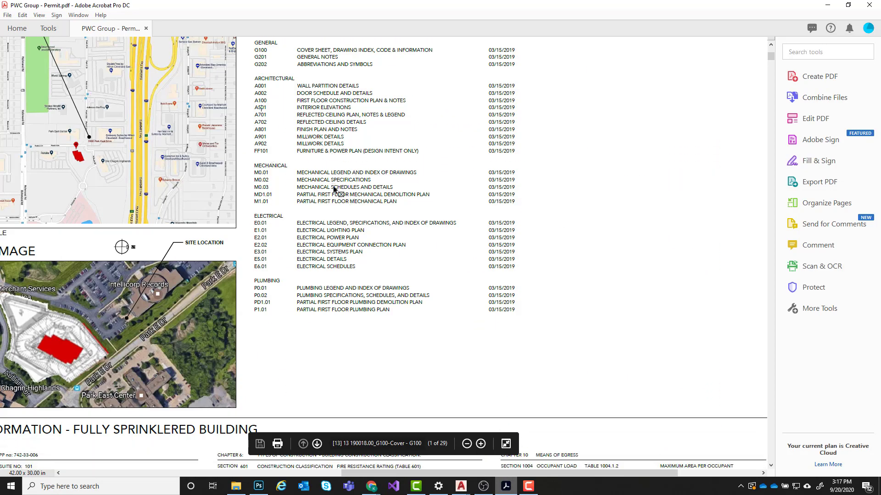
# - Examine the whole G100 cover sheet, including its key plan, code information and title block
pyautogui.keyDown('ctrl'); pyautogui.scroll(-1, 333, 187); pyautogui.keyUp('ctrl')
pyautogui.keyDown('ctrl'); pyautogui.scroll(-2, 333, 187); pyautogui.keyUp('ctrl')
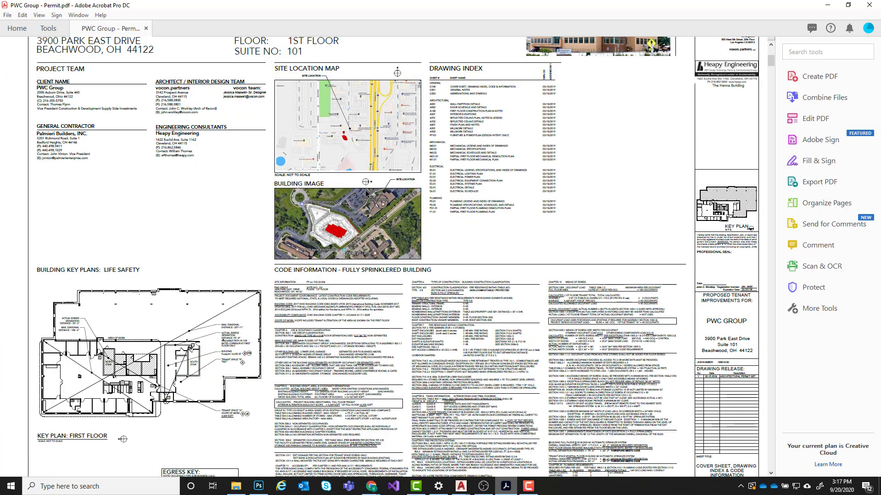
pyautogui.scroll(-3, 366, 190)
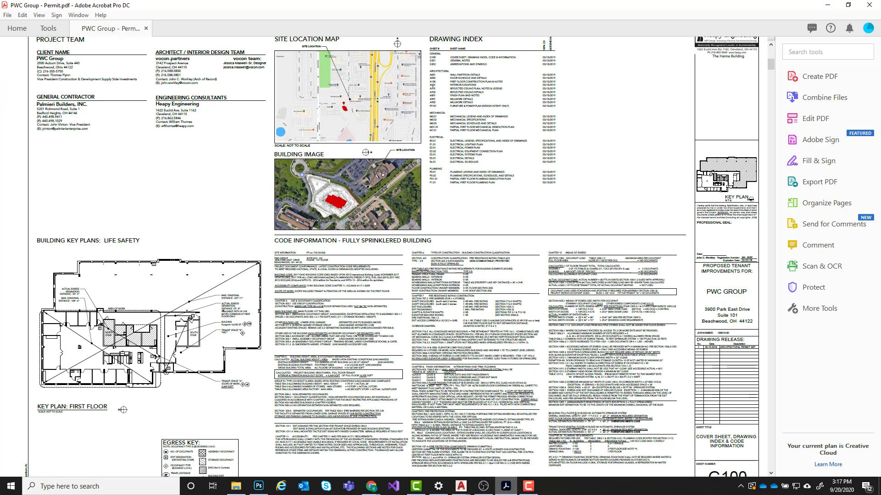
pyautogui.scroll(3, 366, 190)
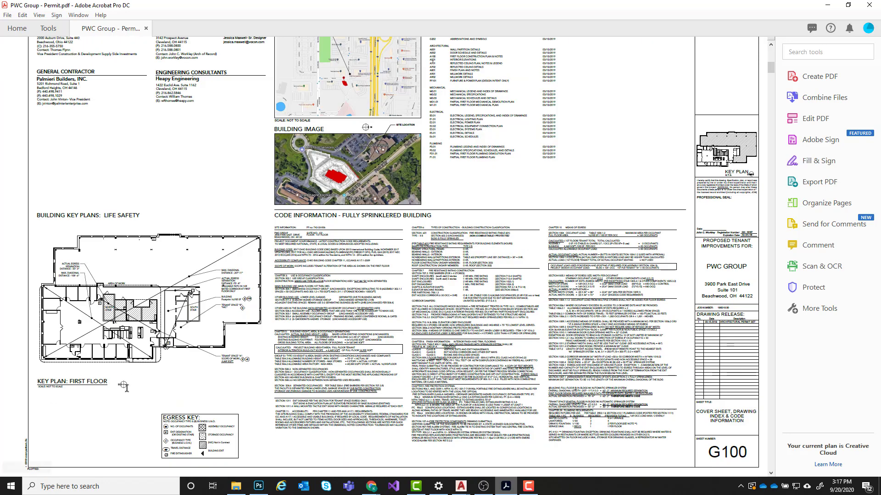
pyautogui.scroll(2, 26, 203)
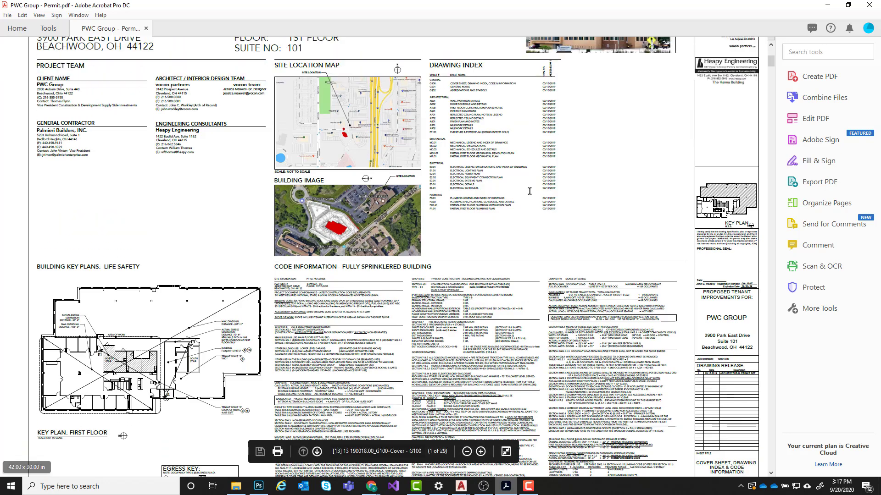
pyautogui.scroll(1, 528, 190)
pyautogui.scroll(1, 503, 186)
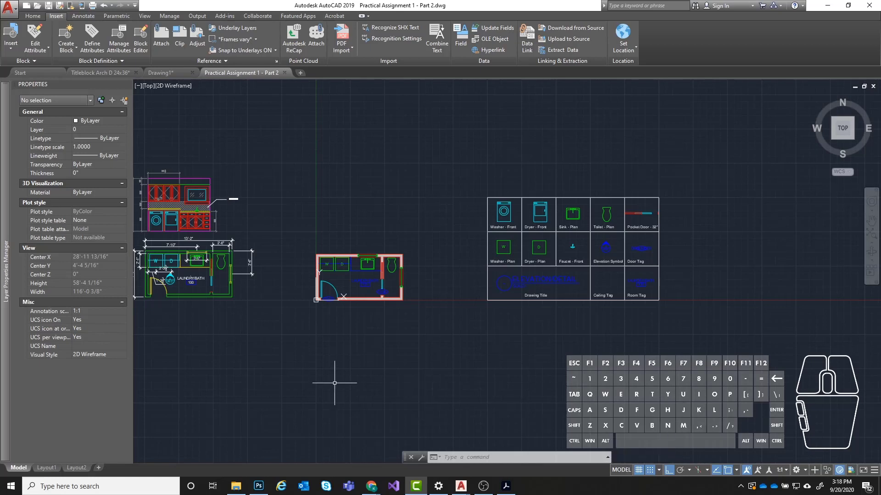
# - In AutoCAD, look over the model space of Practical Assignment 1 - Part 2 and open Layout1
pyautogui.moveTo(445, 357); pyautogui.dragTo(417, 352, button='middle')
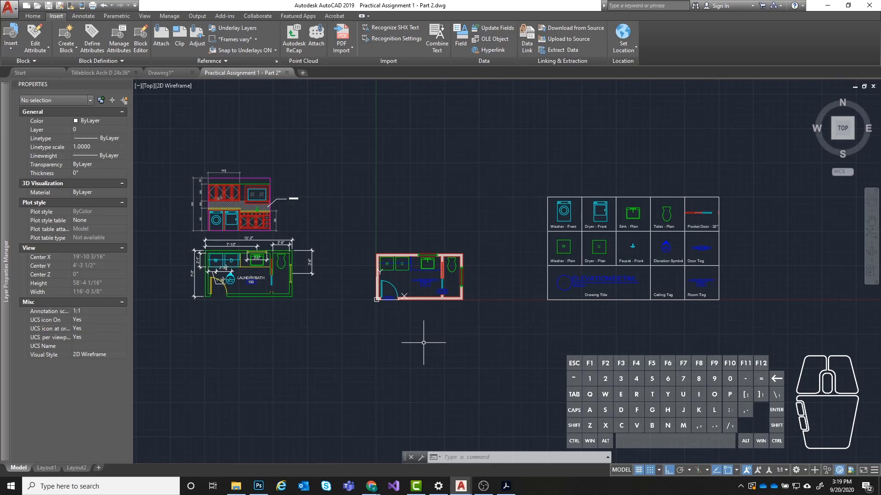
pyautogui.moveTo(53, 471)
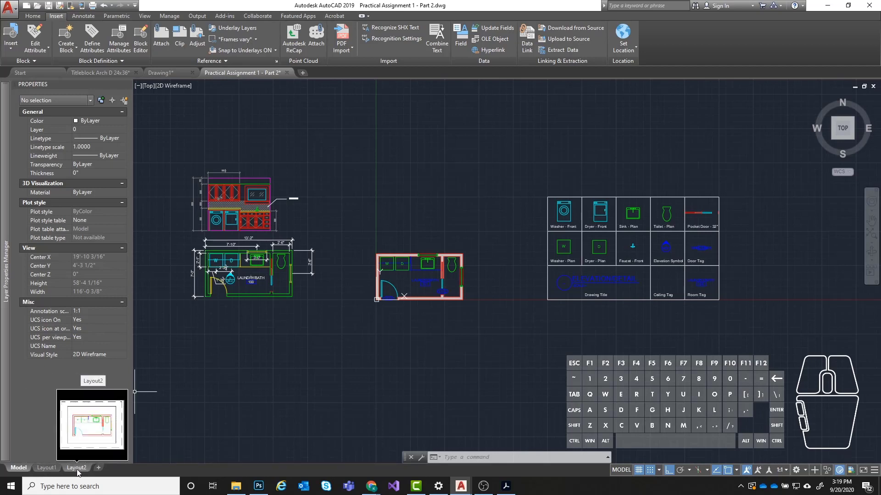
pyautogui.click(40, 467)
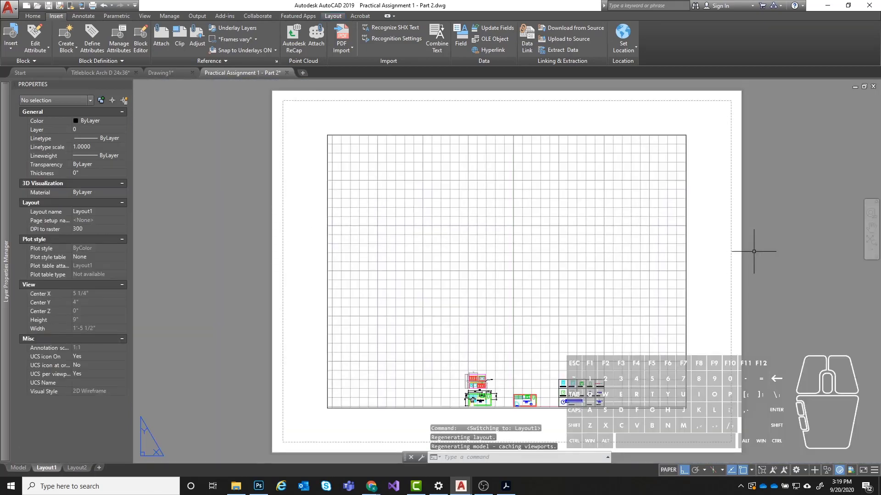
# - Examine Layout1's paper sheet, its dashed printable-area margin and the viewport boundary
pyautogui.moveTo(755, 248); pyautogui.dragTo(695, 237, button='middle')
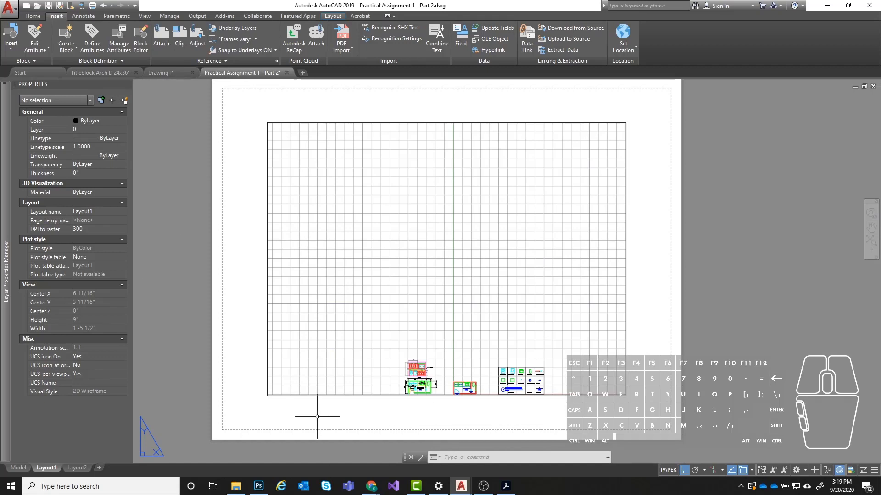
pyautogui.scroll(-2, 252, 353)
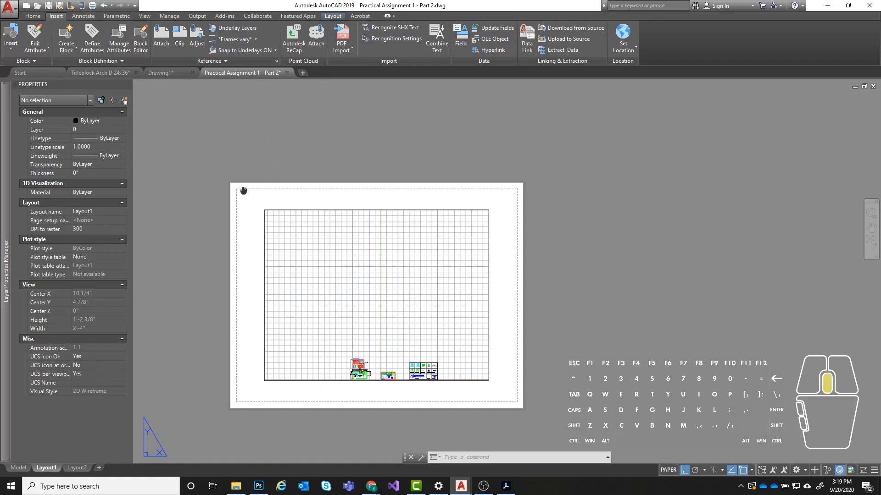
pyautogui.moveTo(242, 191); pyautogui.dragTo(309, 184, button='middle')
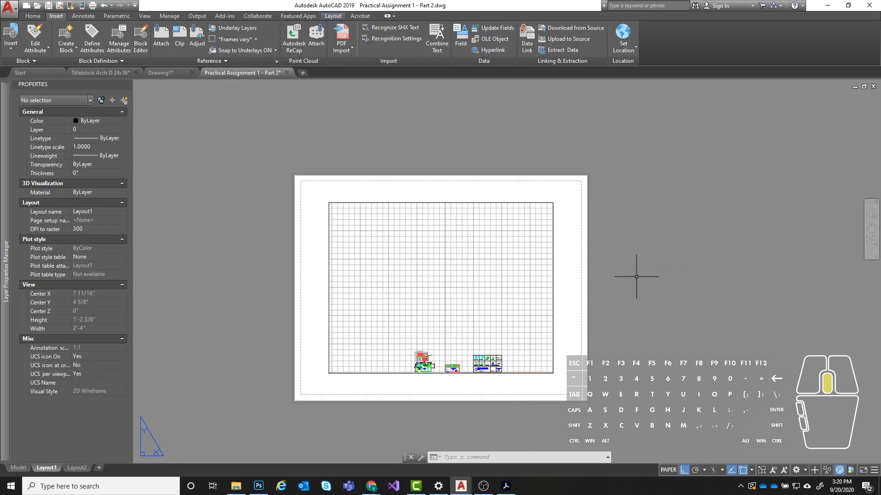
pyautogui.moveTo(633, 269); pyautogui.dragTo(605, 255, button='middle')
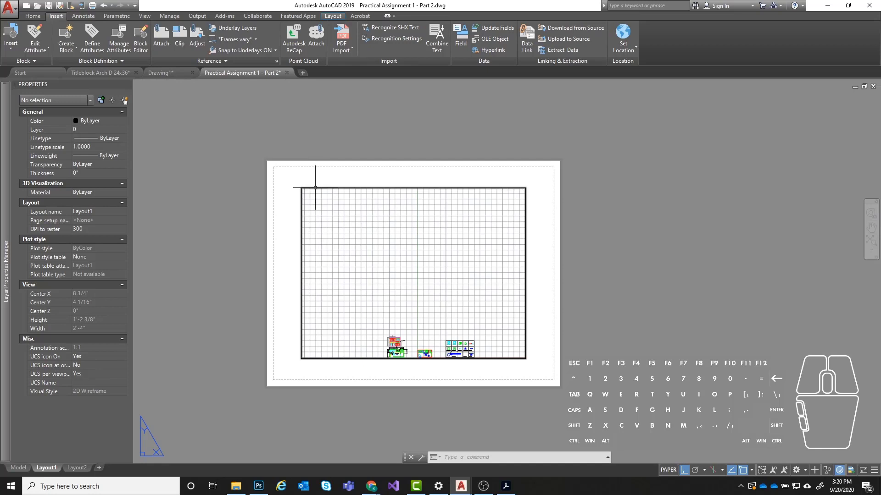
pyautogui.moveTo(314, 188)
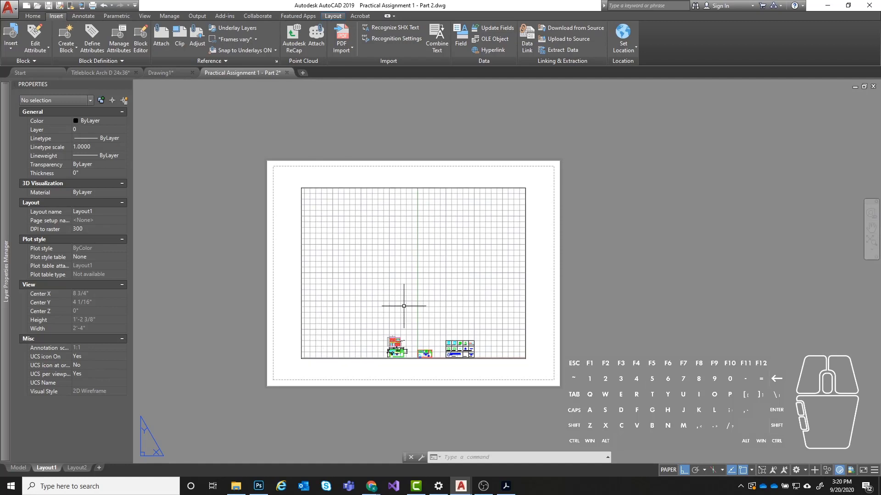
pyautogui.moveTo(427, 311); pyautogui.dragTo(397, 297, button='middle')
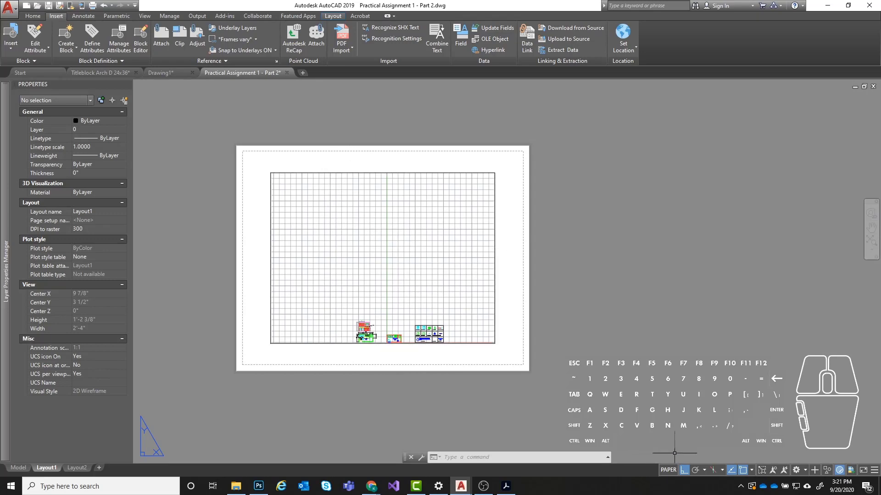
# - Try to window-select the drawings shown inside the viewport while in paper space
pyautogui.scroll(4, 362, 326)
pyautogui.click(314, 251)
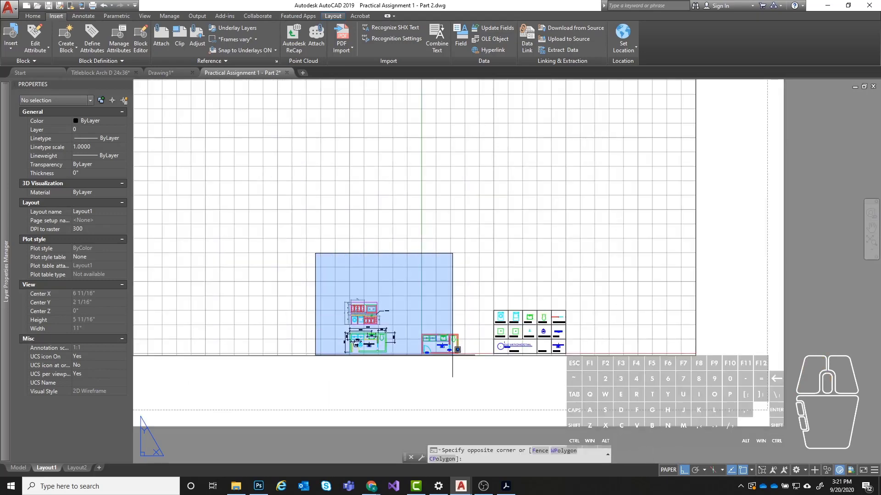
pyautogui.click(612, 385)
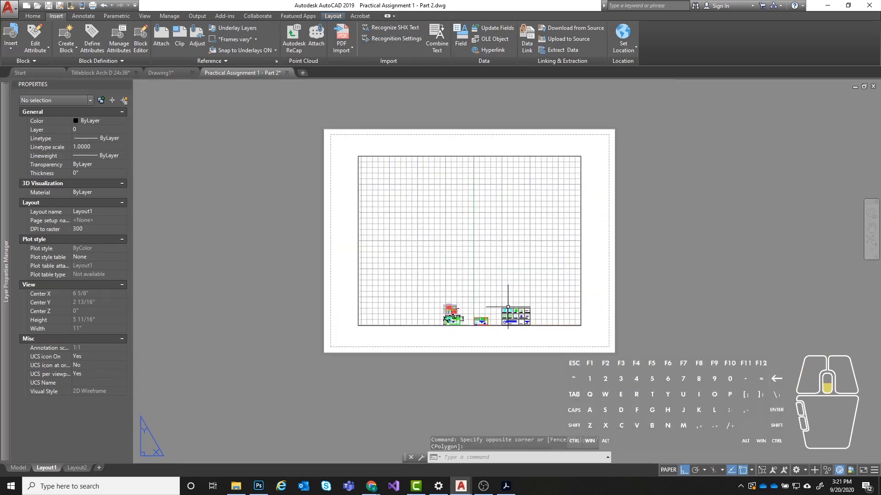
pyautogui.scroll(-3, 506, 305)
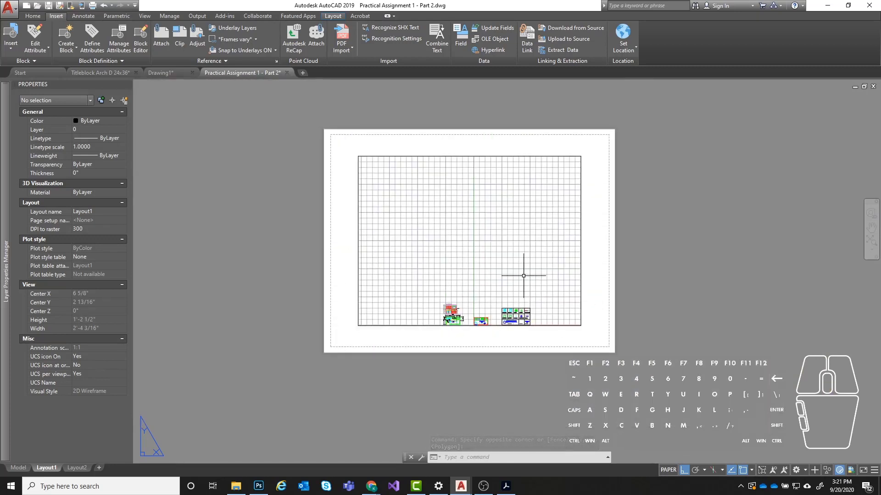
# - Activate model space inside the Layout1 viewport and shift the drawings up toward the viewport's middle
pyautogui.click(523, 275)
pyautogui.doubleClick(524, 275)
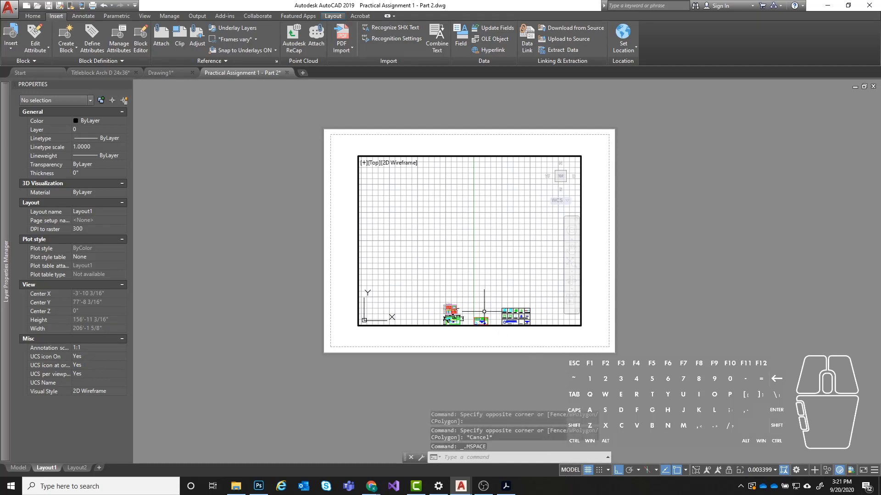
pyautogui.moveTo(469, 261); pyautogui.dragTo(434, 214, button='middle')
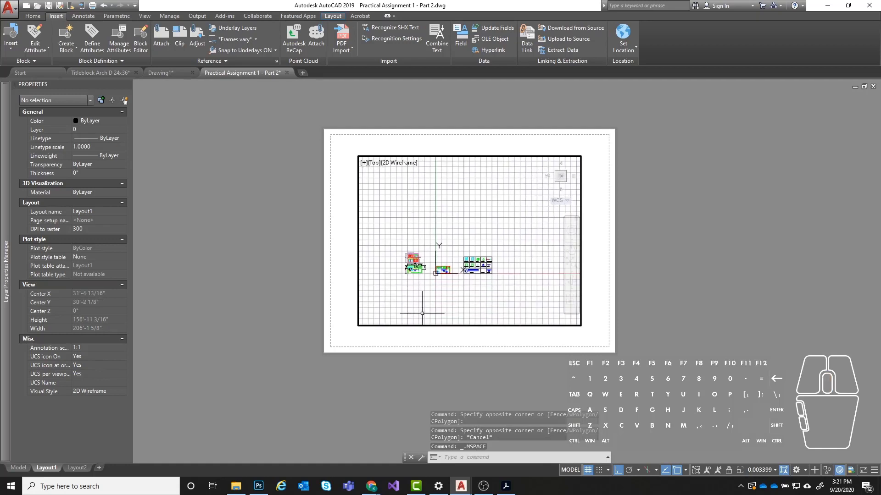
# - Compare the Model view and Layout2 with the sheet, and return to Layout1
pyautogui.click(18, 467)
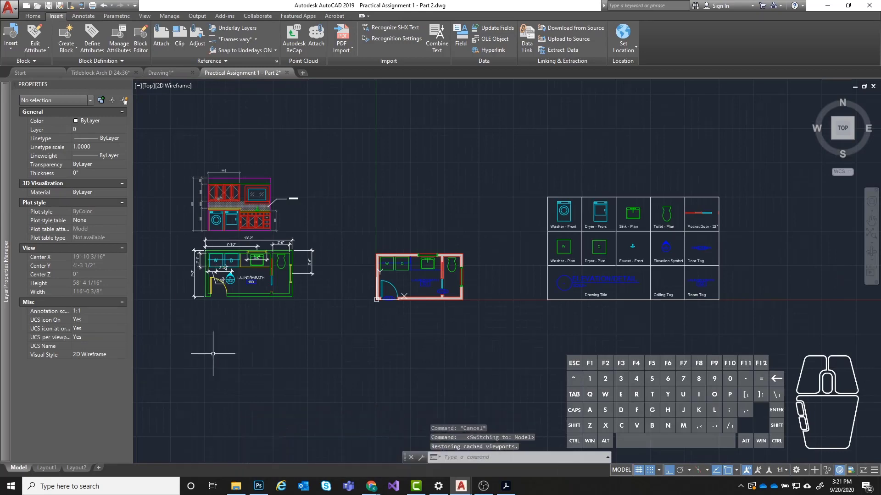
pyautogui.click(76, 467)
pyautogui.click(42, 468)
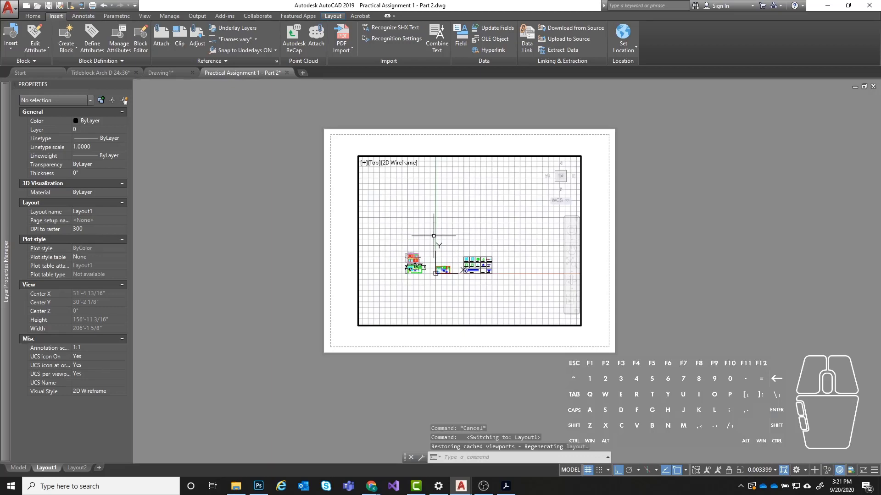
# - Enlarge the dimensioned Laundry/Bath 100 plan inside the active viewport
pyautogui.moveTo(448, 261); pyautogui.dragTo(479, 230, button='middle')
pyautogui.scroll(2, 399, 272)
pyautogui.scroll(2, 502, 207)
pyautogui.scroll(-2, 478, 218)
pyautogui.scroll(2, 479, 230)
pyautogui.scroll(-2, 480, 230)
pyautogui.scroll(6, 407, 246)
pyautogui.moveTo(407, 246); pyautogui.dragTo(450, 204, button='middle')
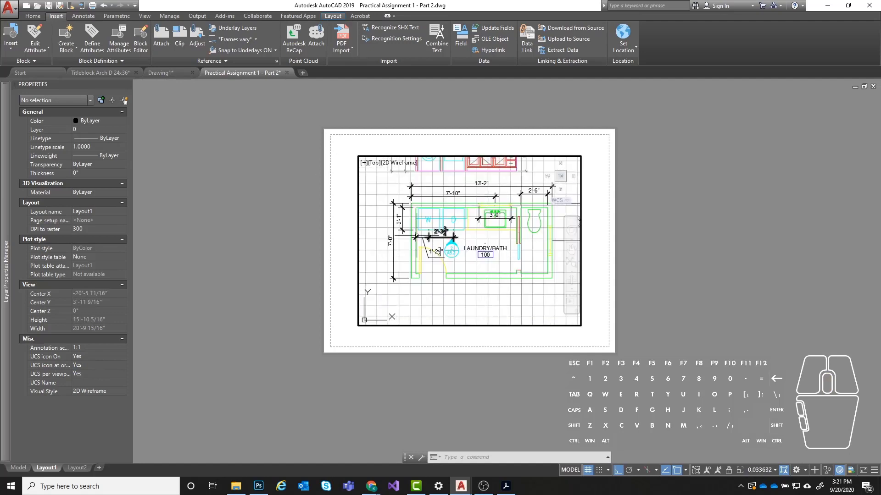
# - Frame the Laundry/Bath 101 plan with the hatched walls centrally in the viewport and return to paper space
pyautogui.scroll(-4, 420, 246)
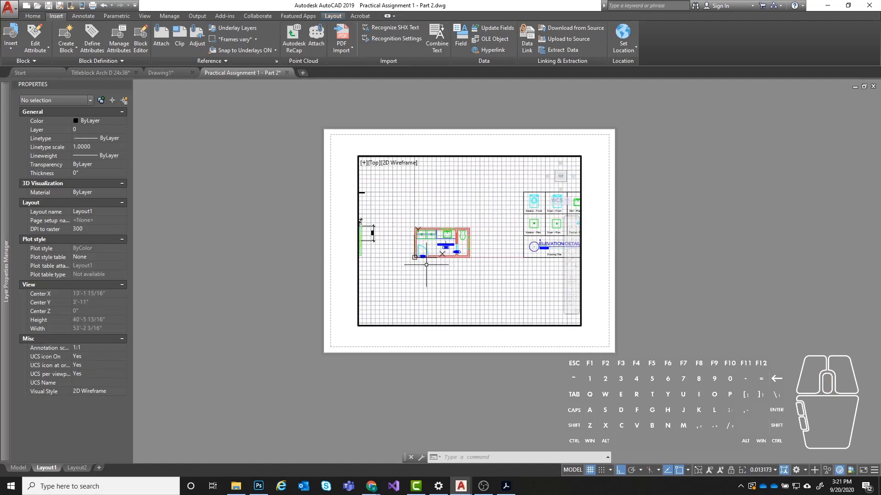
pyautogui.moveTo(450, 257)
pyautogui.mouseDown(button='middle')
pyautogui.moveTo(472, 275)
pyautogui.moveTo(457, 264)
pyautogui.mouseUp(button='middle')
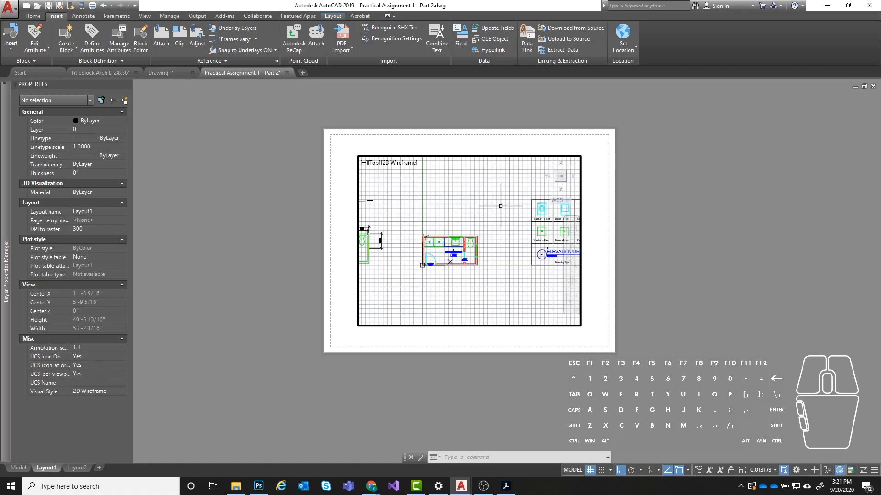
pyautogui.moveTo(449, 220); pyautogui.dragTo(468, 214, button='middle')
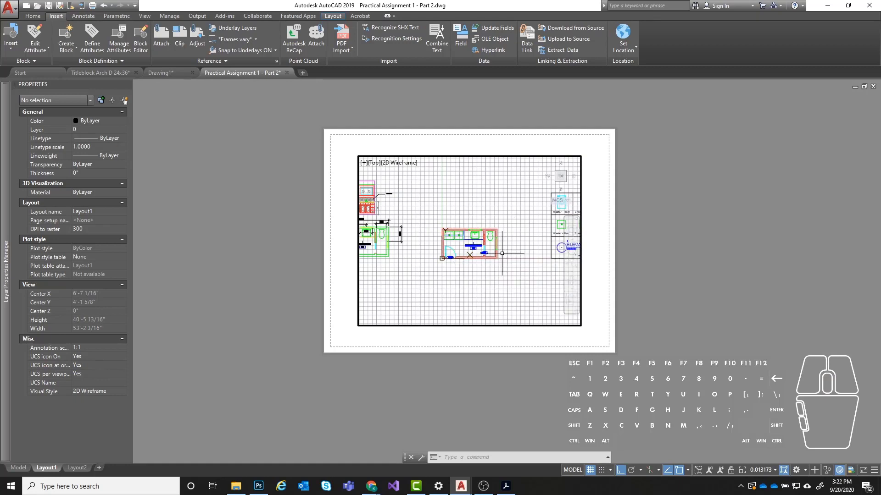
pyautogui.scroll(5, 502, 252)
pyautogui.moveTo(486, 253)
pyautogui.mouseDown(button='middle')
pyautogui.moveTo(500, 244)
pyautogui.moveTo(496, 254)
pyautogui.mouseUp(button='middle')
pyautogui.scroll(-4, 501, 251)
pyautogui.scroll(4, 500, 255)
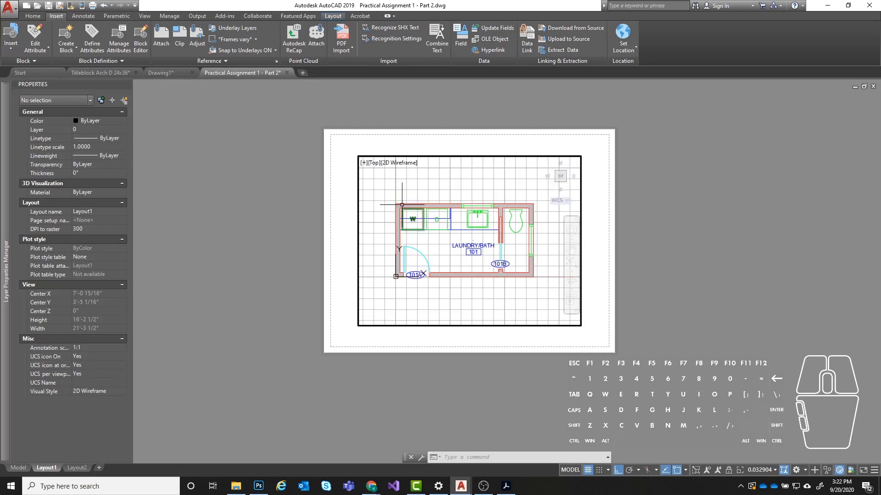
pyautogui.click(572, 471)
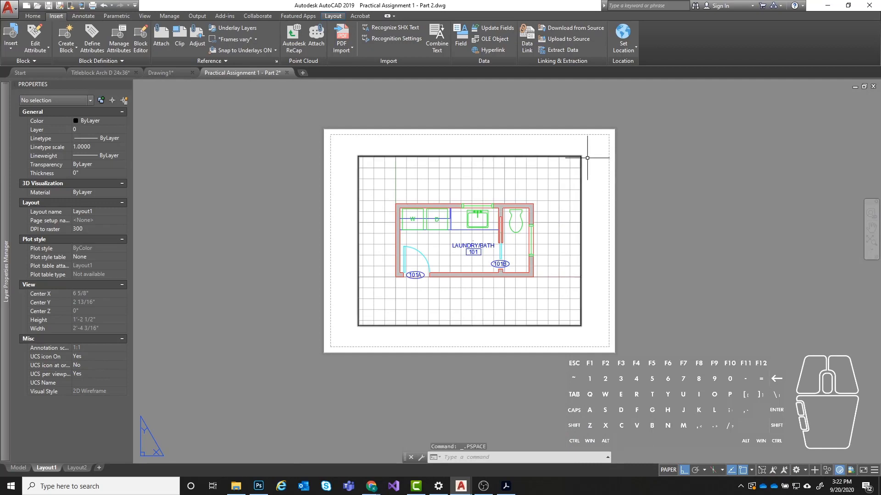
# - Narrow the Layout1 viewport to 7 1/8" wide by stretching its right edge inward horizontally
pyautogui.click(615, 173)
pyautogui.click(363, 211)
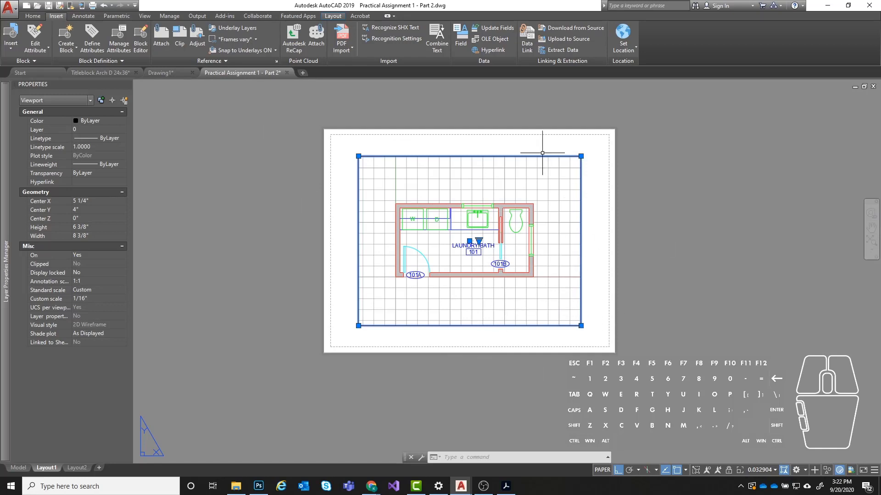
pyautogui.click(438, 162)
pyautogui.click(453, 145)
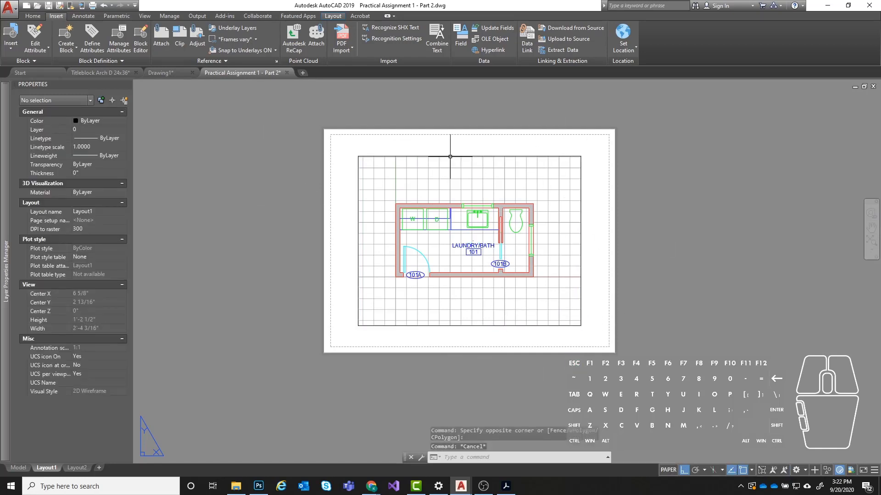
pyautogui.click(581, 156)
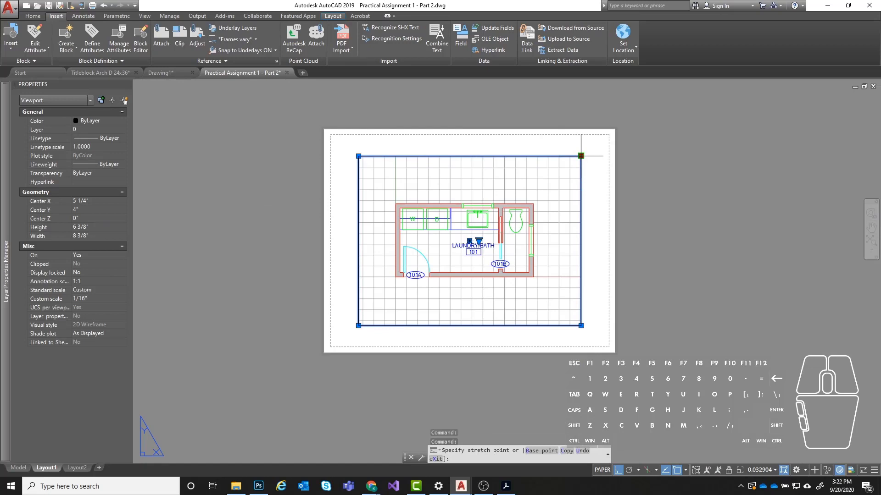
pyautogui.click(546, 156)
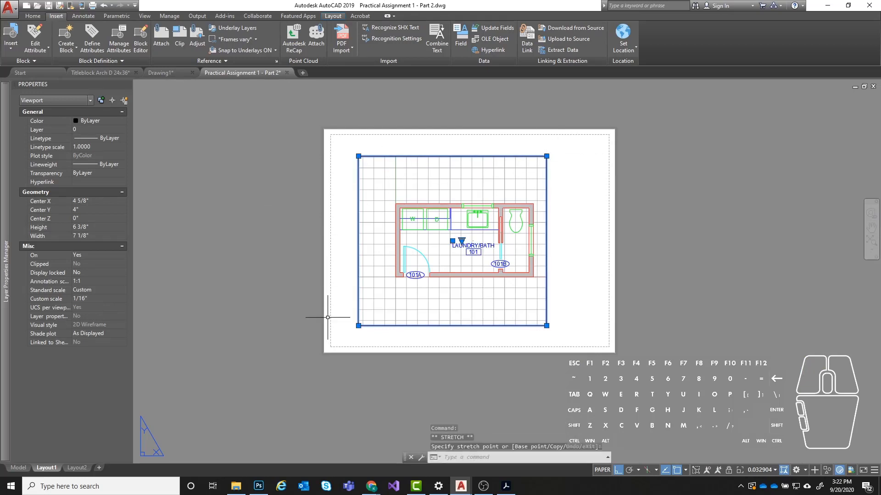
# - Adjust the viewport's left and right edges around the Laundry/Bath 101 plan, giving a width of 7 1/16"
pyautogui.click(358, 325)
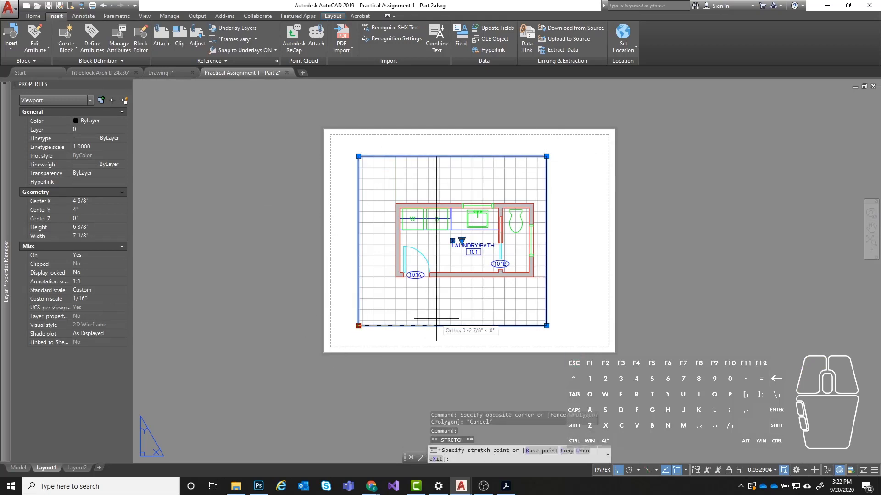
pyautogui.click(437, 257)
pyautogui.click(433, 325)
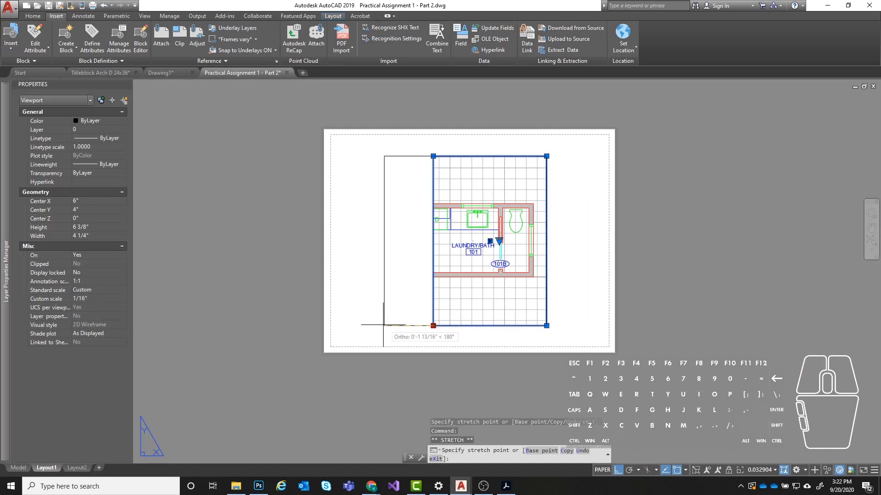
pyautogui.click(372, 325)
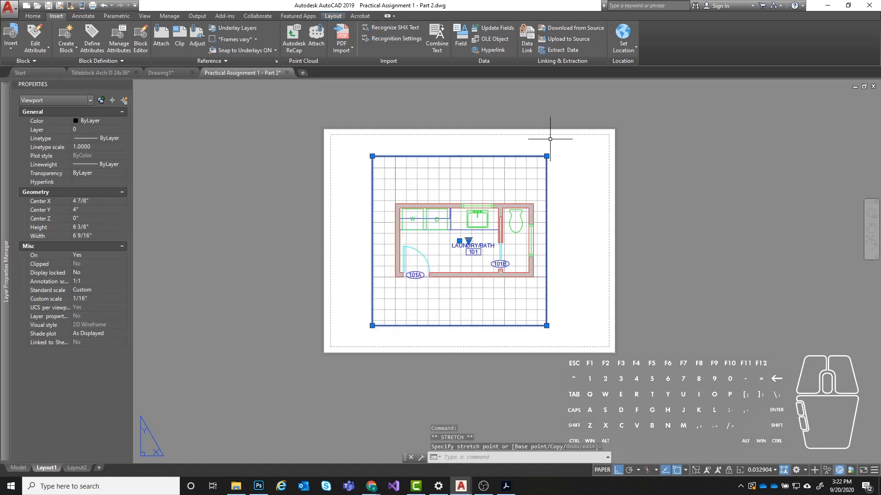
pyautogui.click(546, 156)
pyautogui.click(560, 156)
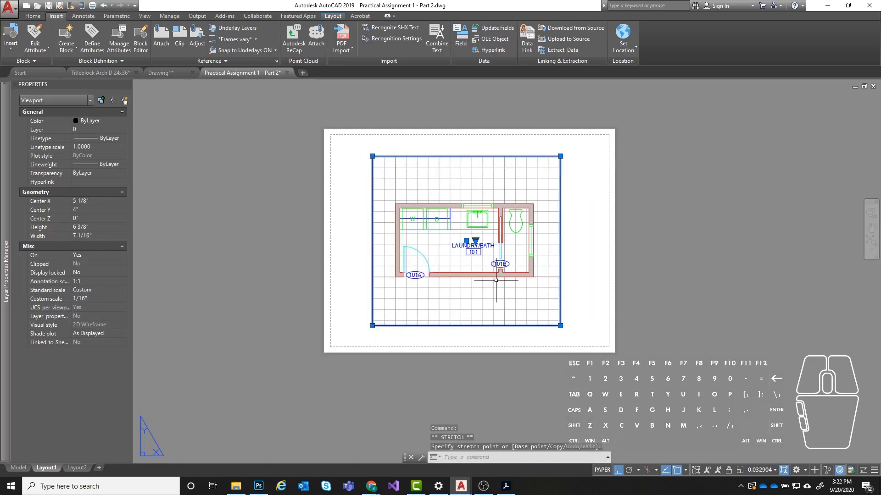
pyautogui.press('Escape')
pyautogui.press('Escape')
# - Move the viewport horizontally past the sheet's left edge, to a center X of 2 15/16"
pyautogui.click(590, 183)
pyautogui.click(437, 221)
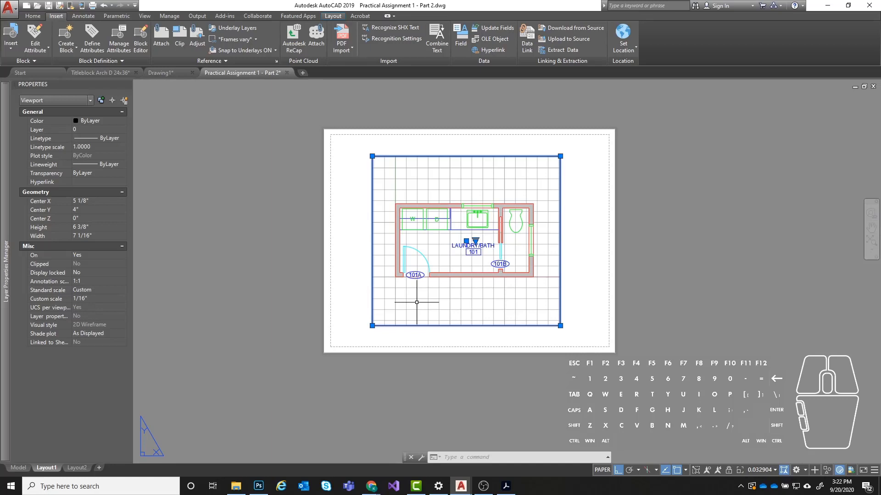
pyautogui.write('mov')
pyautogui.press('Return')
pyautogui.click(659, 252)
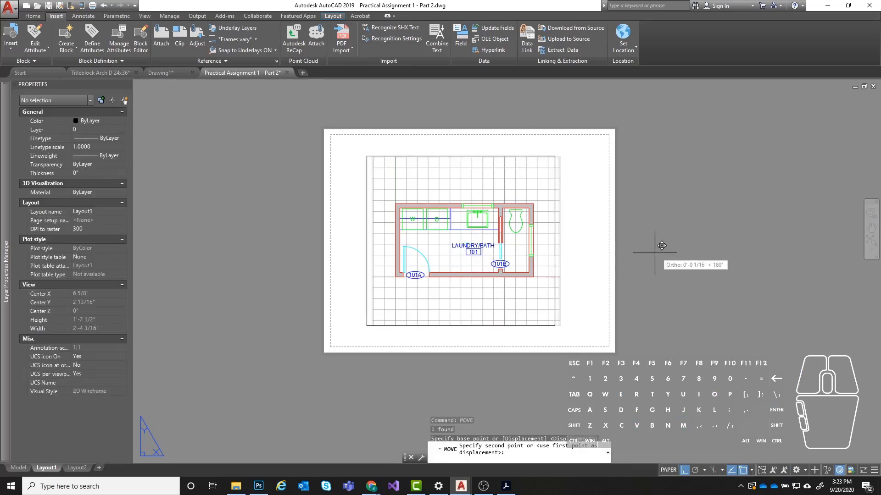
pyautogui.click(601, 252)
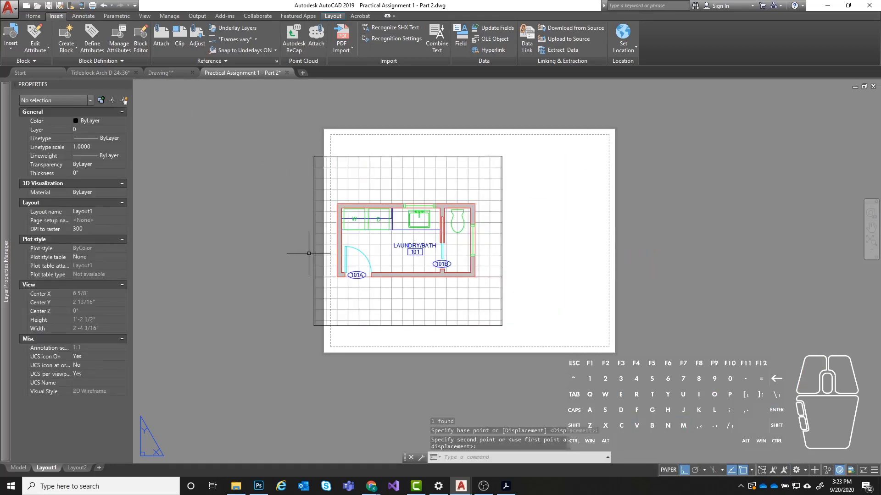
# - Copy the viewport horizontally so the duplicate sits to its right, with a center X of 10 3/4"
pyautogui.click(532, 164)
pyautogui.click(443, 246)
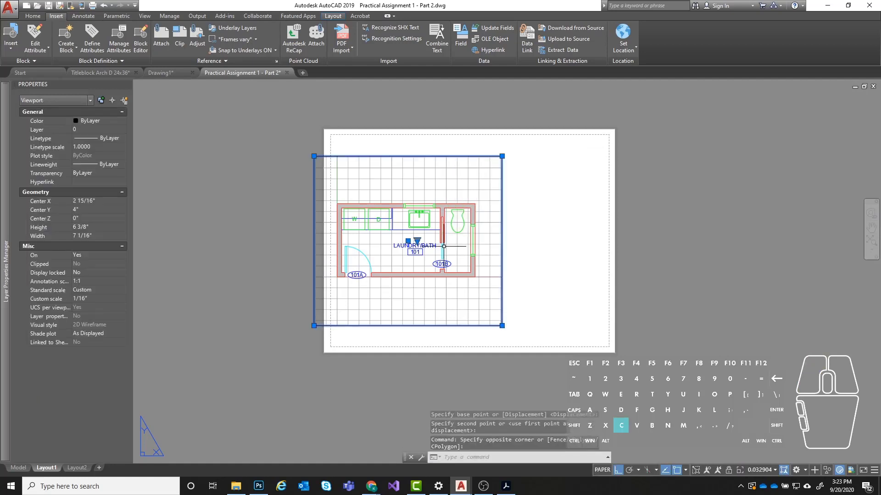
pyautogui.write('copy')
pyautogui.press('Return')
pyautogui.click(532, 232)
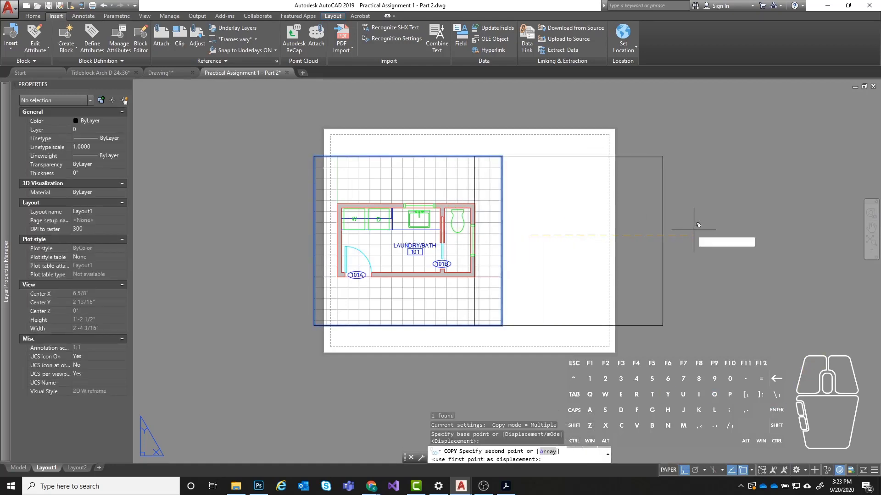
pyautogui.click(738, 232)
pyautogui.press('Escape')
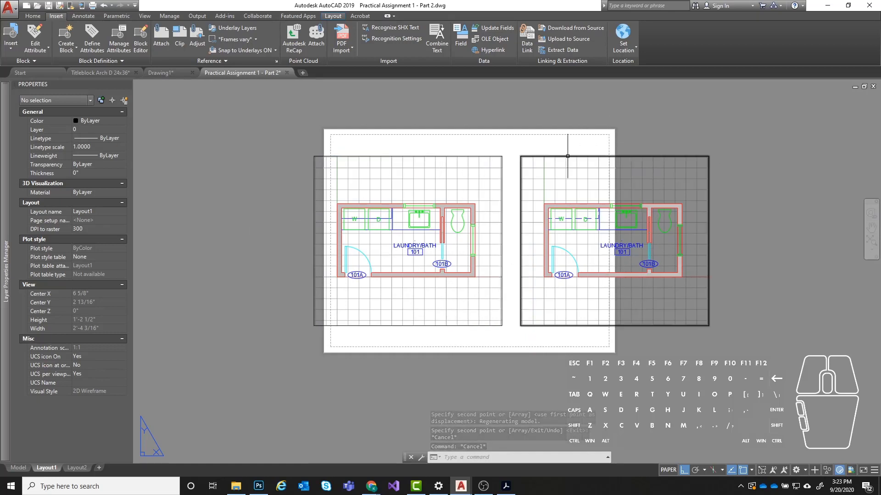
# - Compare the two viewports on the sheet and delete the copied one on the right
pyautogui.scroll(2, 485, 148)
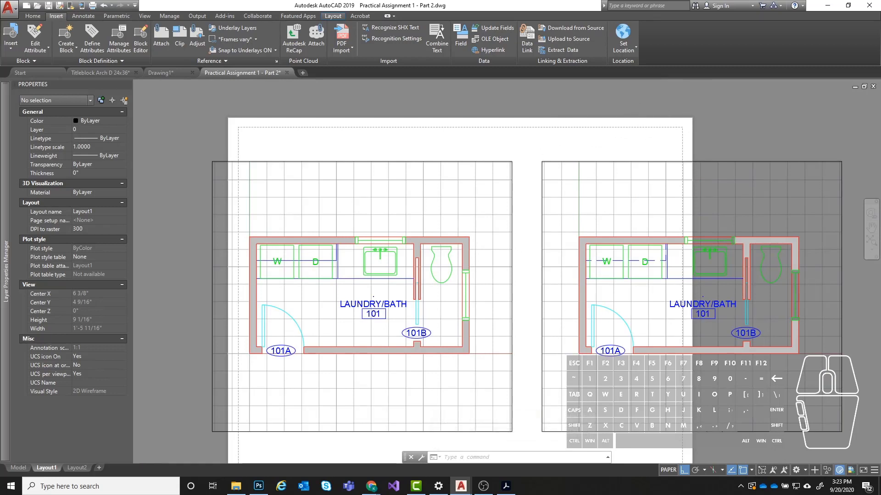
pyautogui.scroll(-2, 684, 109)
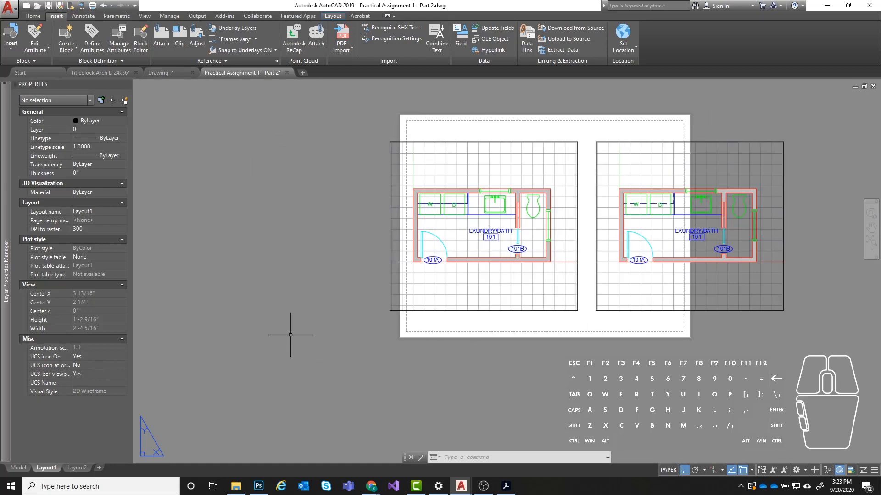
pyautogui.scroll(-3, 166, 325)
pyautogui.scroll(3, 229, 320)
pyautogui.moveTo(232, 318); pyautogui.dragTo(250, 315, button='middle')
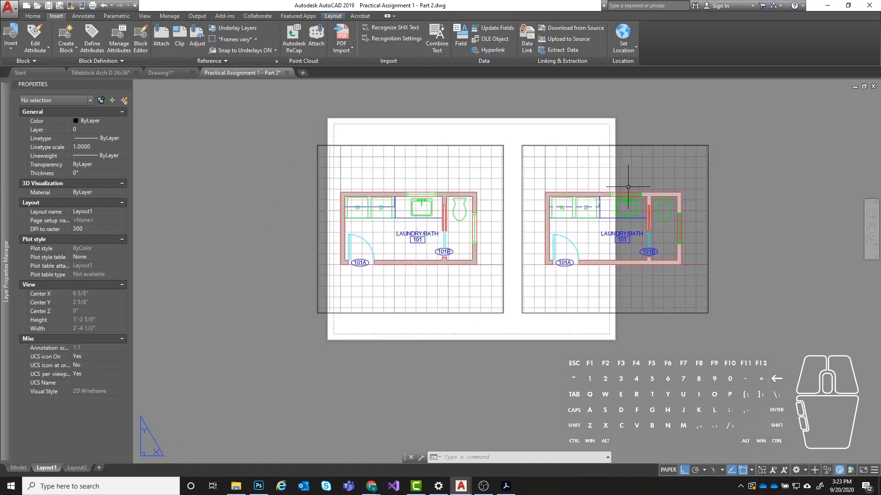
pyautogui.click(710, 173)
pyautogui.click(644, 188)
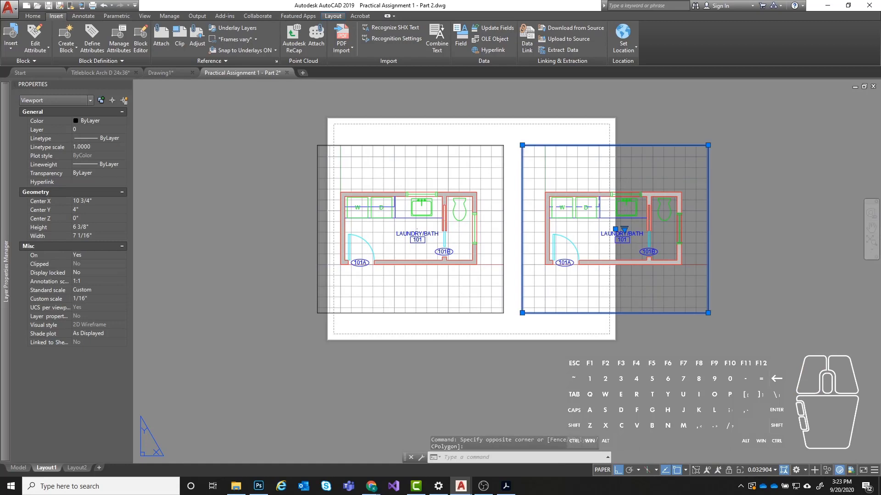
pyautogui.press('Delete')
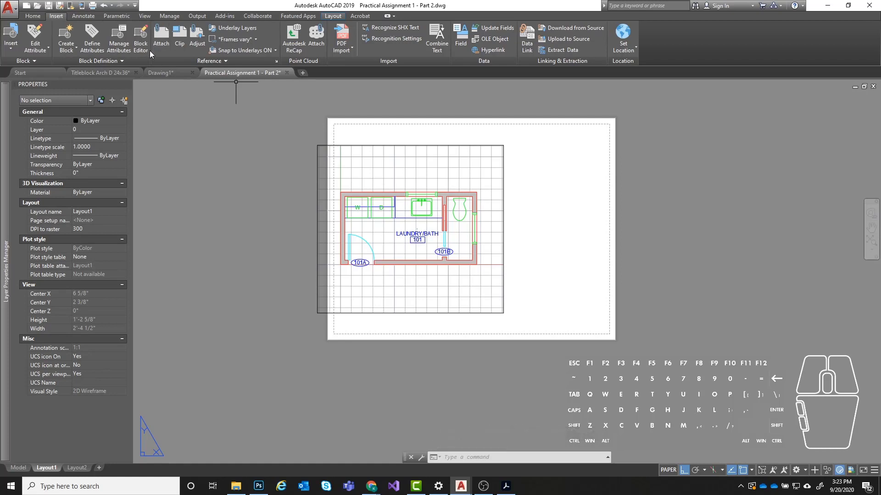
# - Create a new rectangular viewport with MVIEW to the right of the existing one, overlapping the sheet's right edge
pyautogui.write('MV')
pyautogui.write('ew')
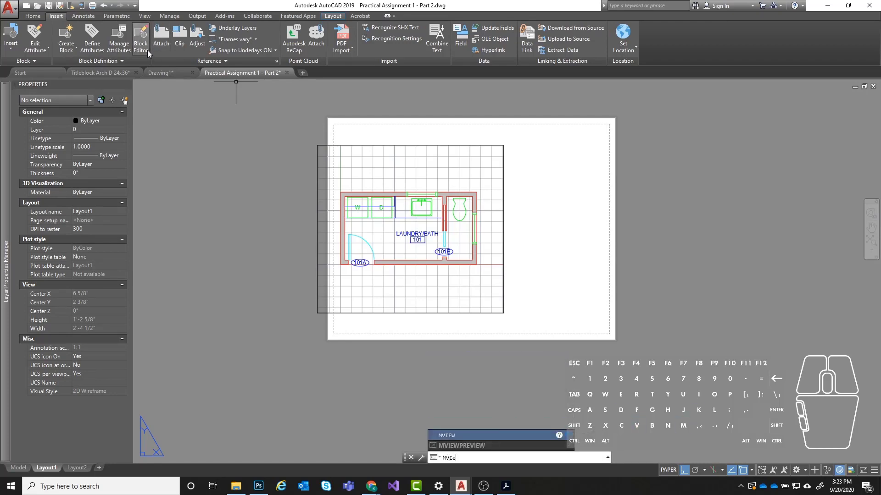
pyautogui.press('Return')
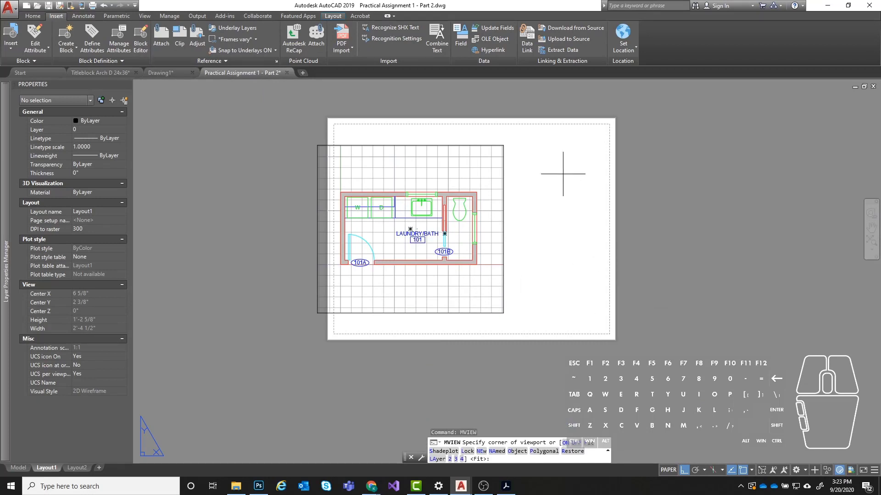
pyautogui.click(525, 168)
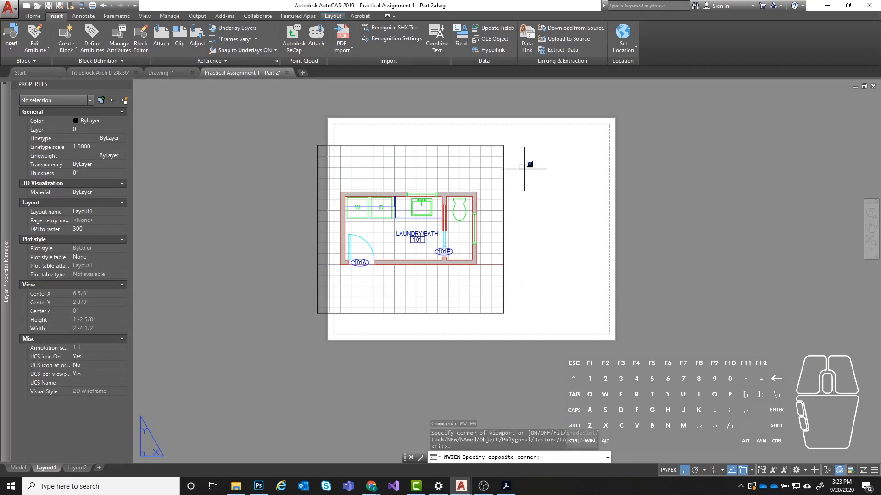
pyautogui.click(655, 277)
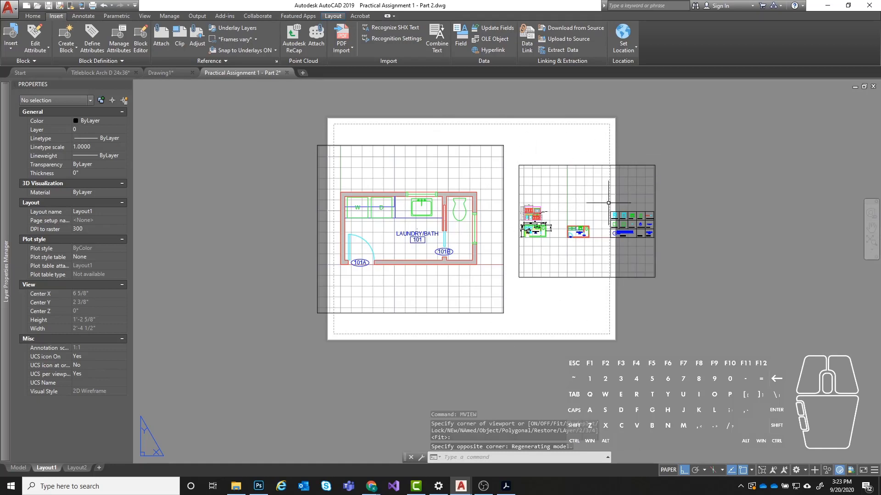
# - Delete the small rectangular viewport that shows all the model drawings
pyautogui.click(726, 149)
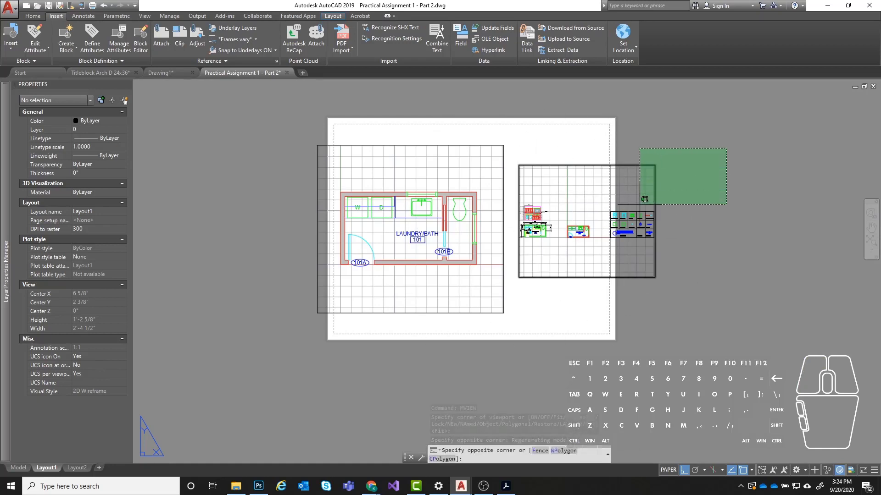
pyautogui.click(639, 205)
pyautogui.press('Delete')
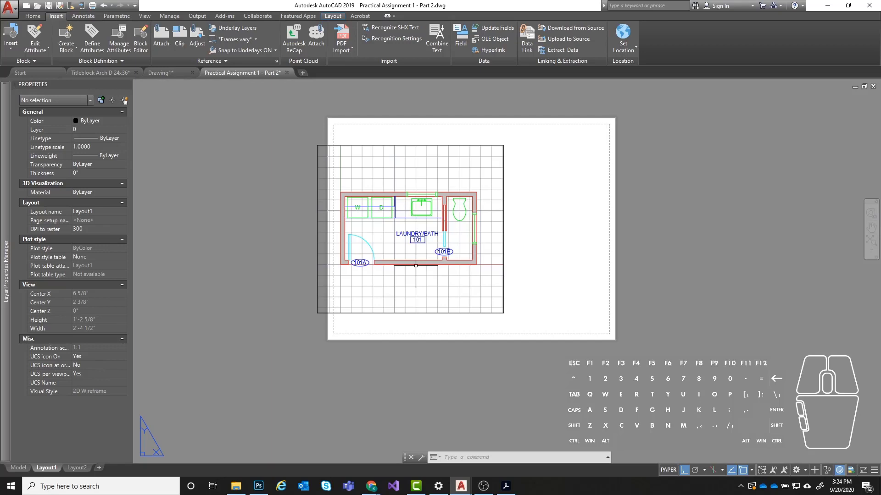
# - Set the scale of the remaining Laundry/Bath viewport to 1/4" = 1'-0"
pyautogui.click(504, 171)
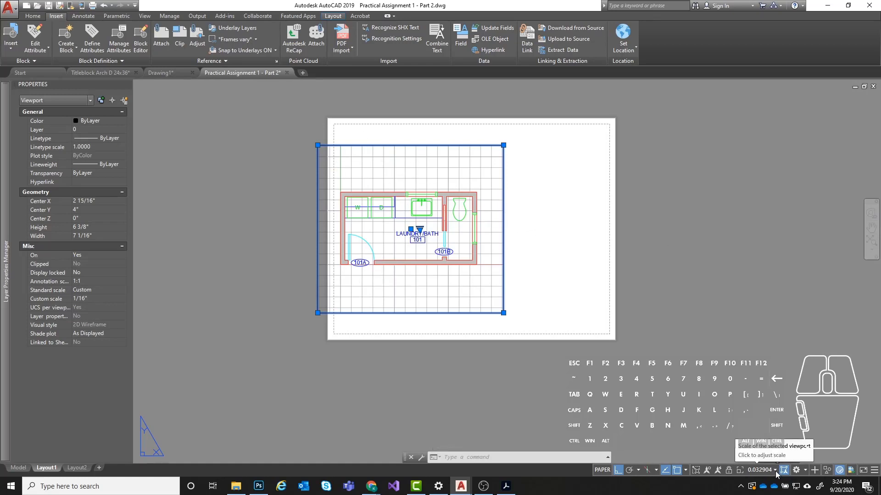
pyautogui.press('Escape')
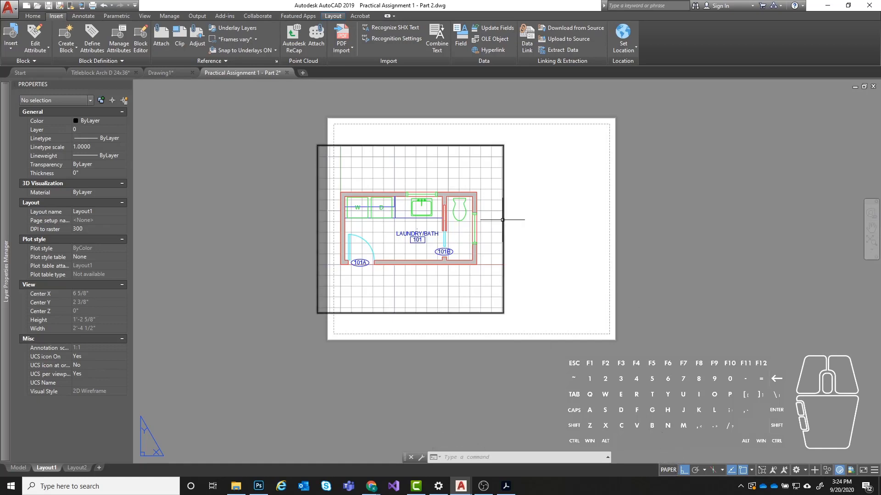
pyautogui.click(504, 220)
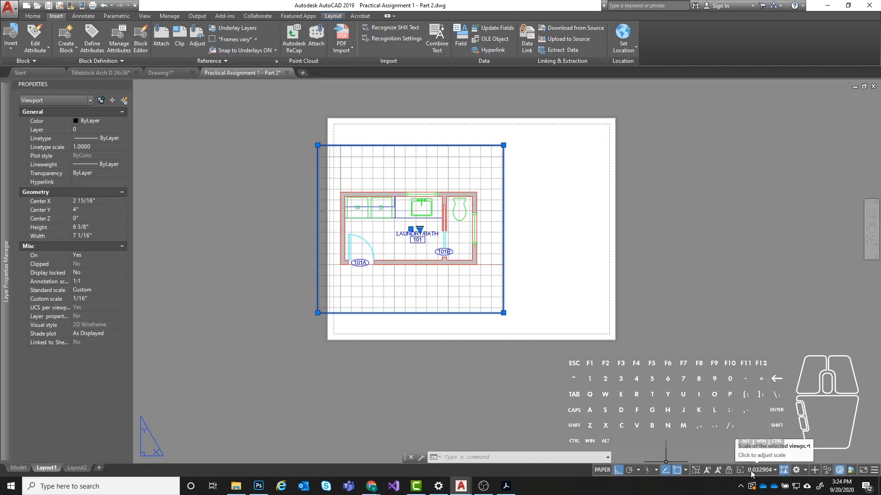
pyautogui.click(774, 471)
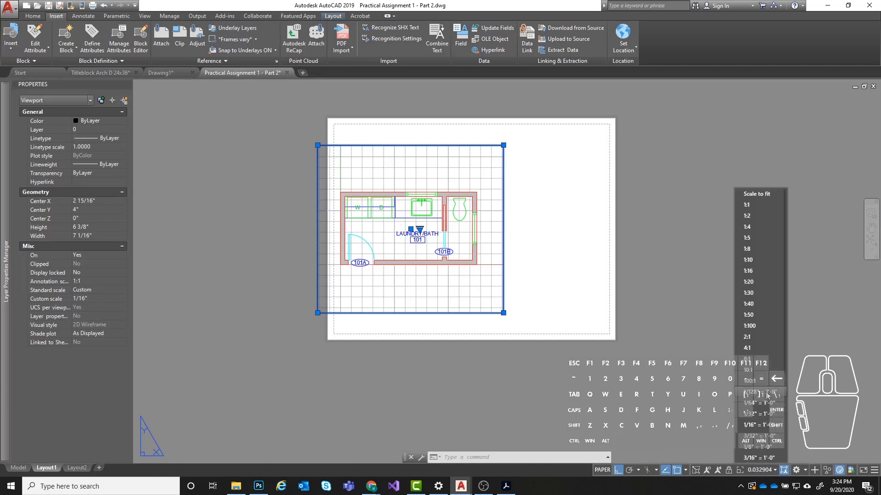
pyautogui.scroll(-3, 763, 396)
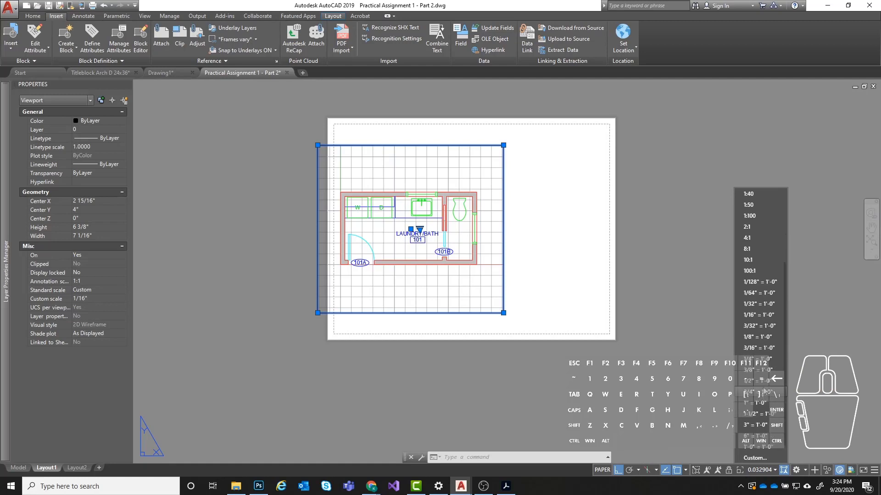
pyautogui.scroll(-1, 762, 395)
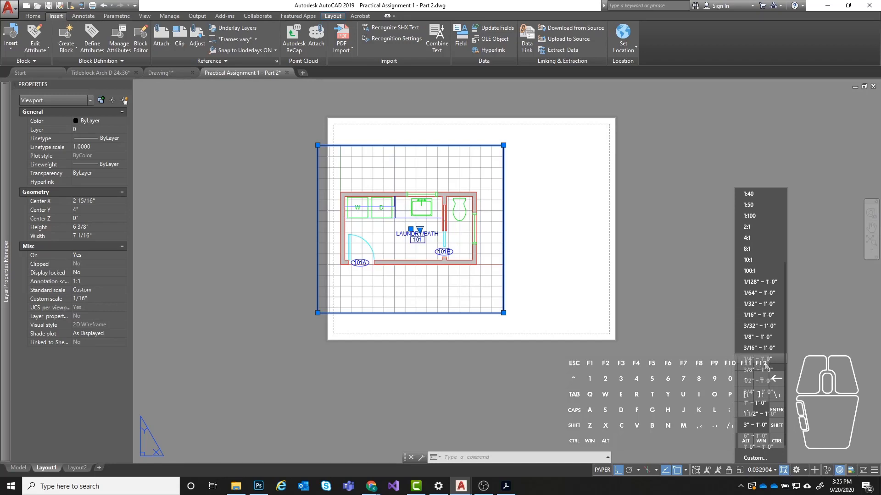
pyautogui.click(766, 360)
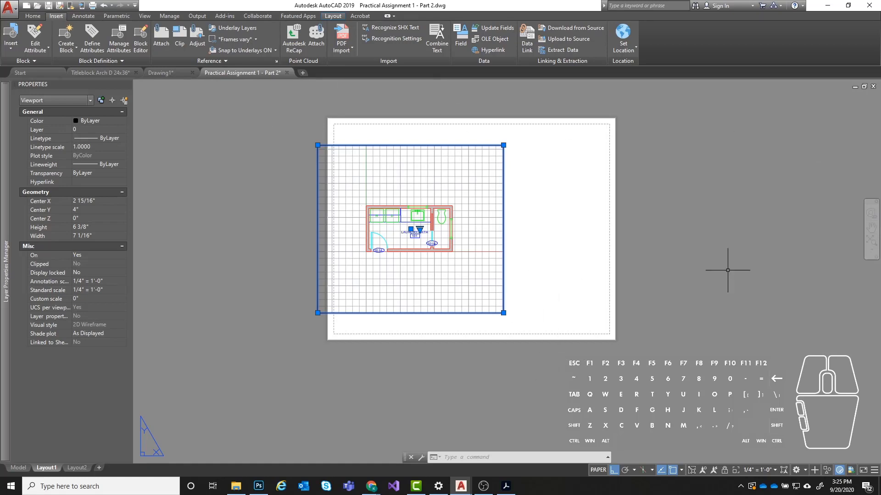
# - Reduce the viewport's height to 3 5/16" by stretching its bottom and top edges closer to the plan
pyautogui.click(503, 313)
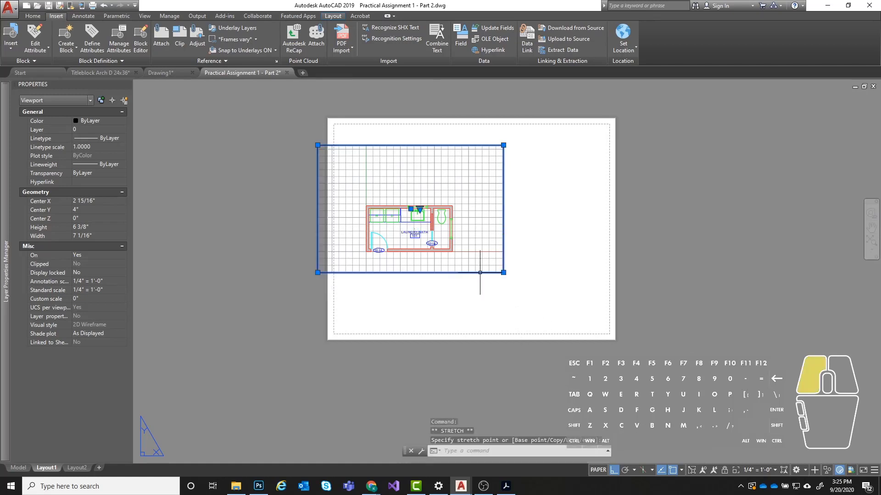
pyautogui.click(480, 272)
pyautogui.click(503, 145)
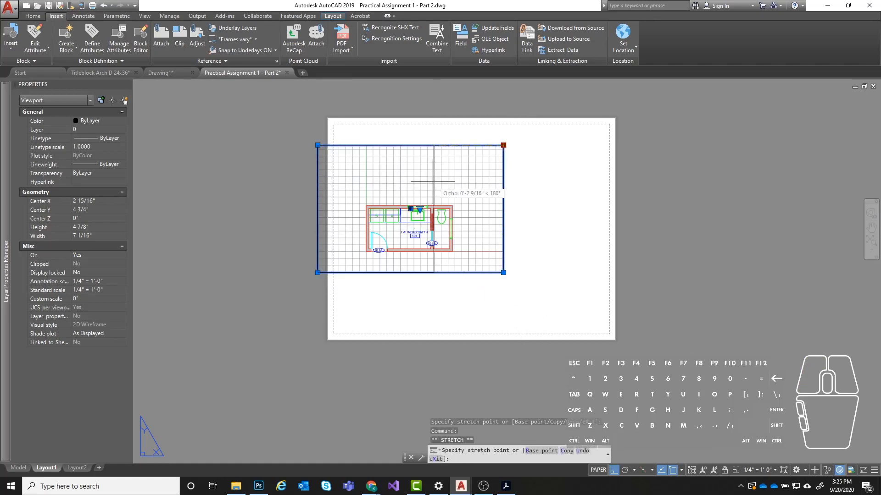
pyautogui.click(469, 186)
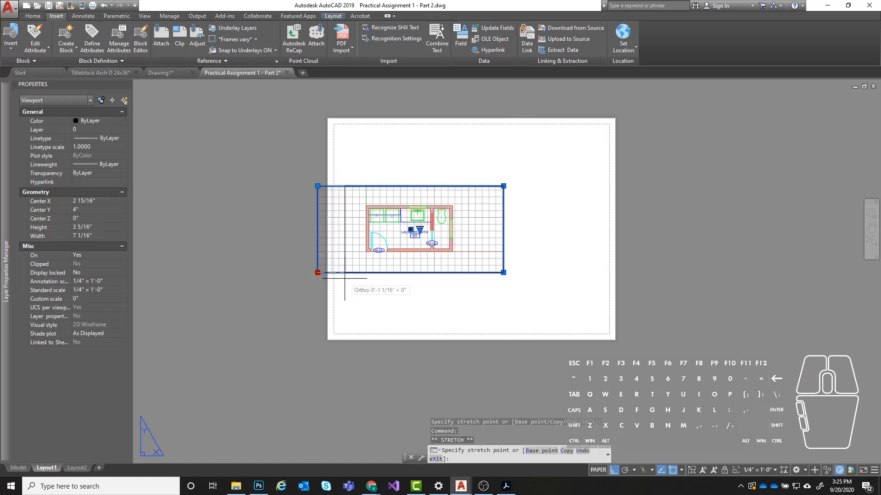
# - Narrow the Laundry/Bath viewport to a width of 4 15/16" by stretching both side edges inward
pyautogui.click(345, 279)
pyautogui.click(504, 273)
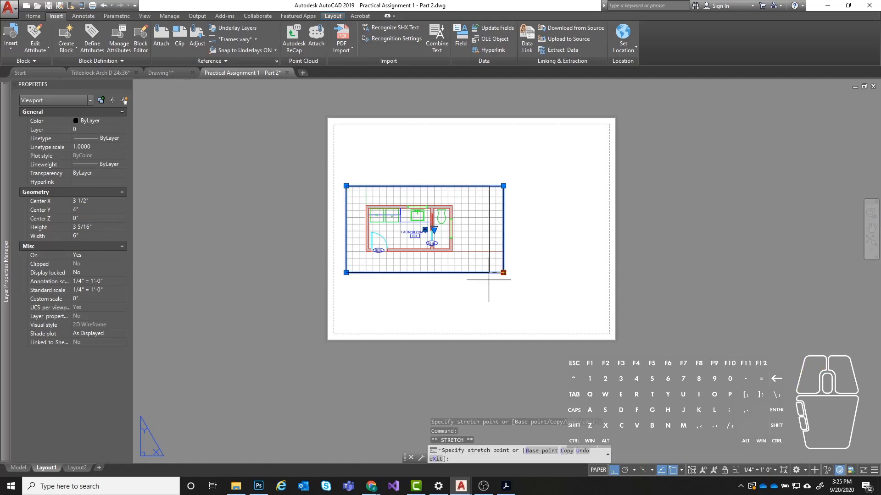
pyautogui.click(475, 272)
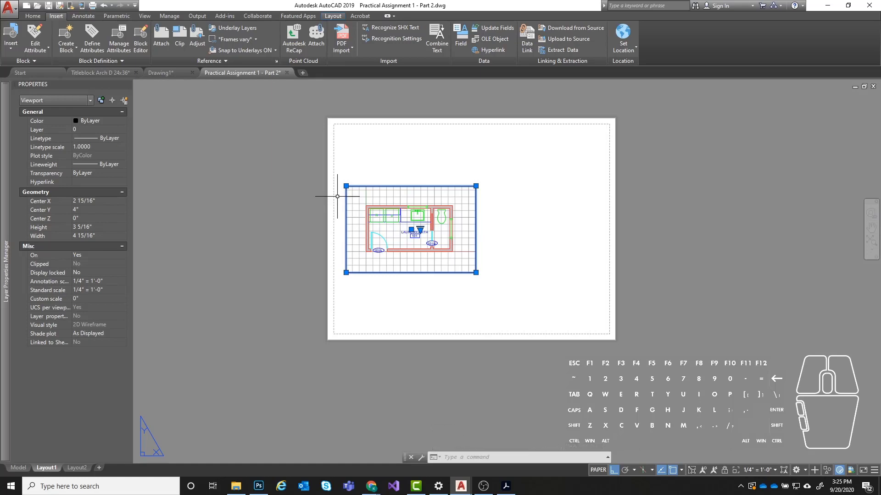
# - Lock the display of the selected Laundry/Bath viewport
pyautogui.click(724, 470)
pyautogui.scroll(4, 425, 216)
pyautogui.scroll(-2, 424, 216)
# - Test zooming from model space inside the locked Laundry/Bath viewport, and return to paper space
pyautogui.doubleClick(425, 216)
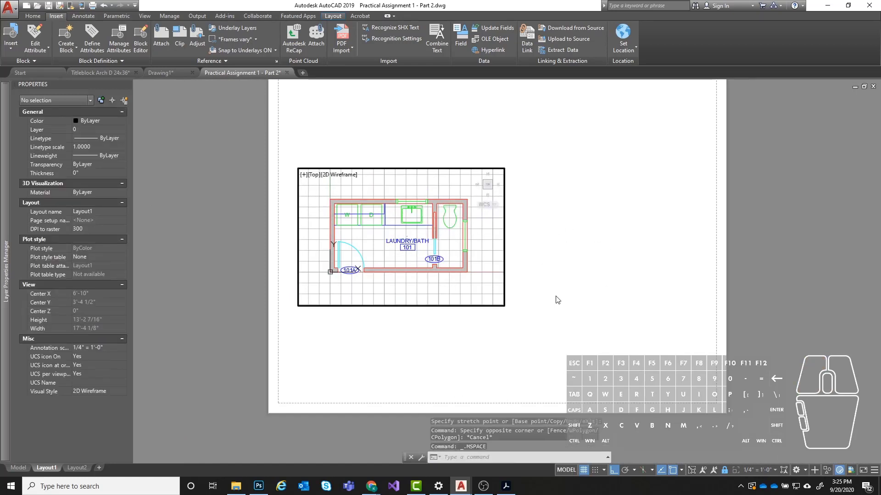
pyautogui.scroll(-1, 469, 264)
pyautogui.scroll(2, 514, 261)
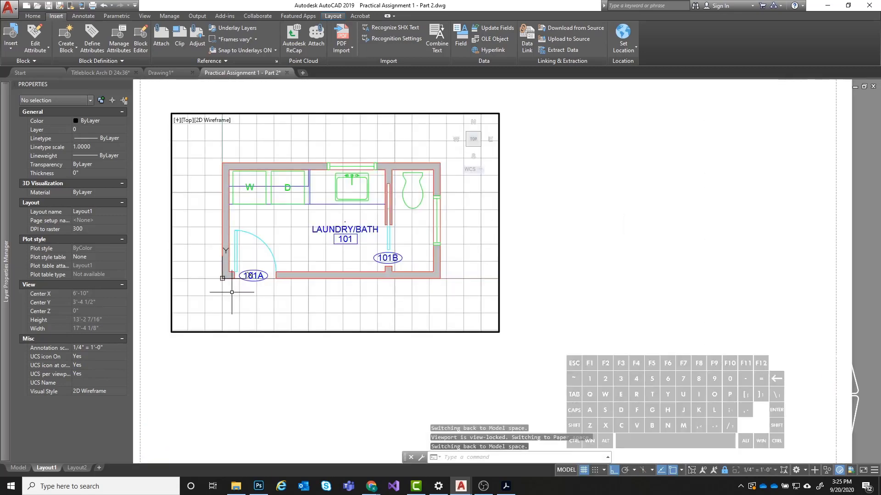
pyautogui.scroll(-4, 468, 287)
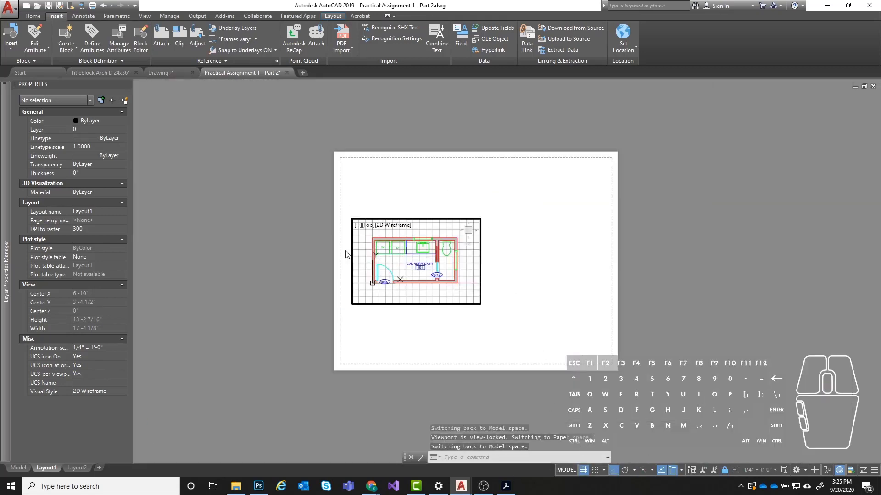
pyautogui.click(566, 471)
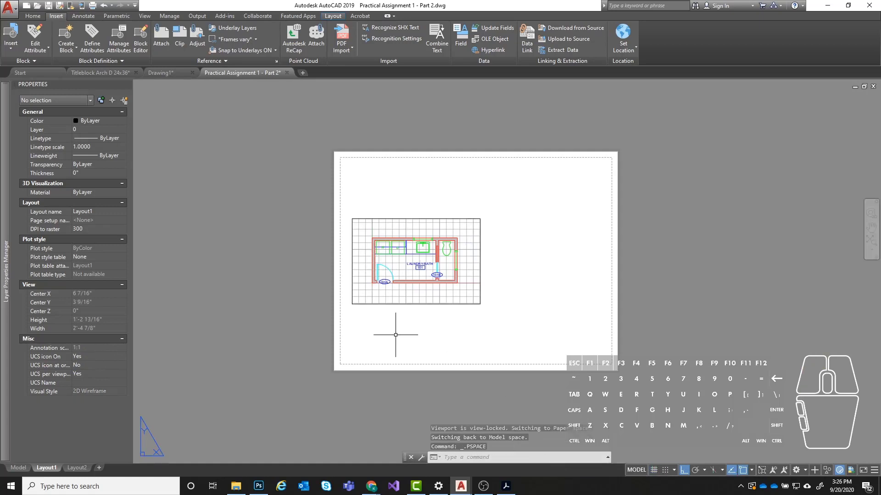
# - Reactivate model space in the Laundry/Bath viewport, and unlock it to zoom the plan out inside the frame
pyautogui.scroll(3, 399, 334)
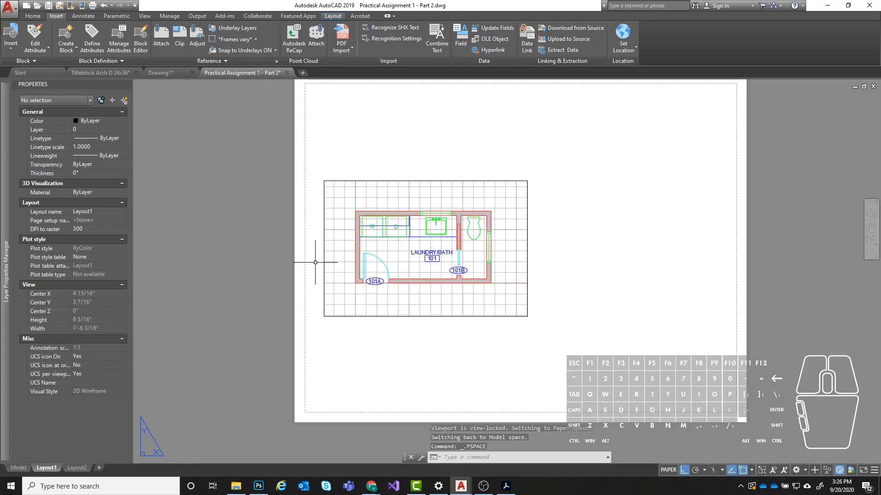
pyautogui.doubleClick(473, 236)
pyautogui.scroll(-5, 445, 205)
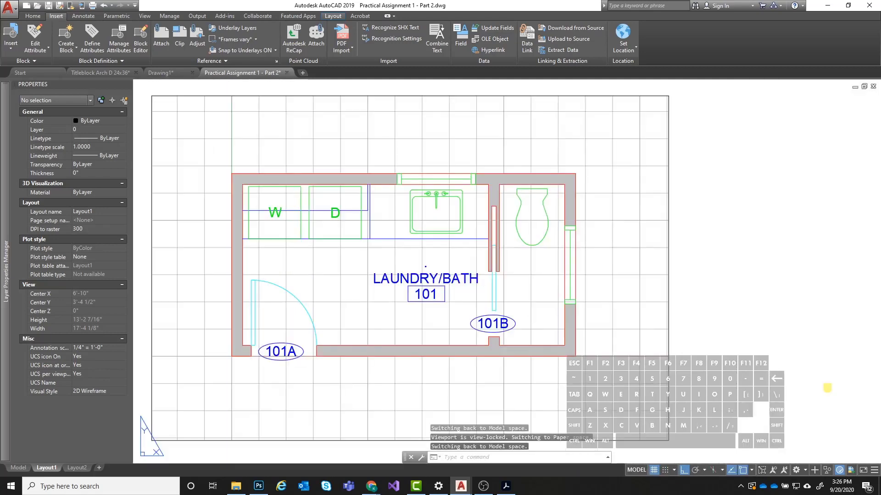
pyautogui.scroll(2, 439, 237)
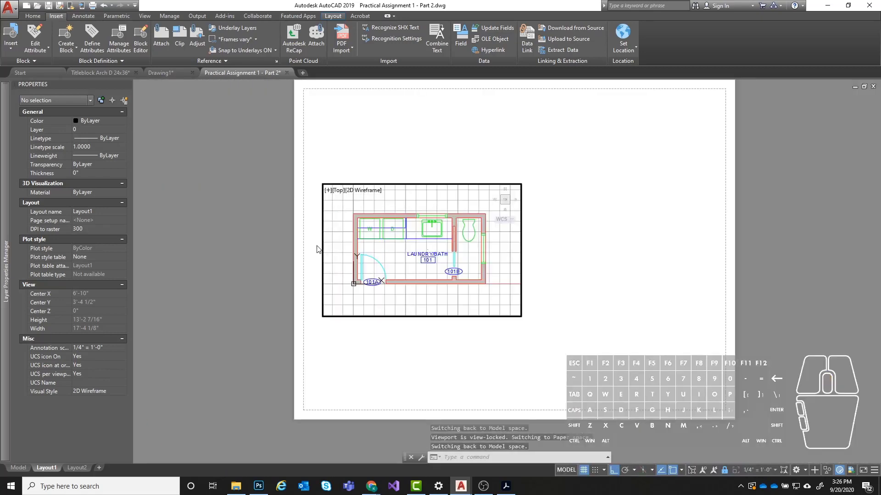
pyautogui.click(725, 471)
pyautogui.scroll(-3, 401, 242)
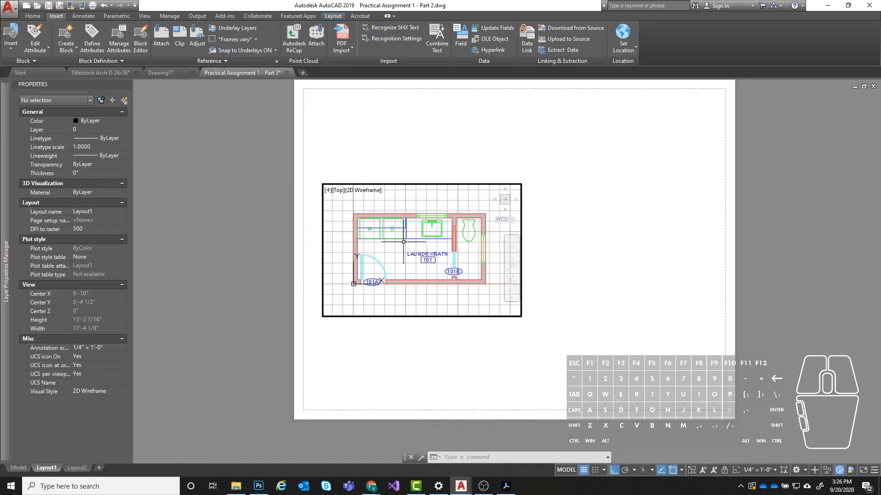
pyautogui.scroll(-5, 400, 242)
pyautogui.scroll(5, 400, 242)
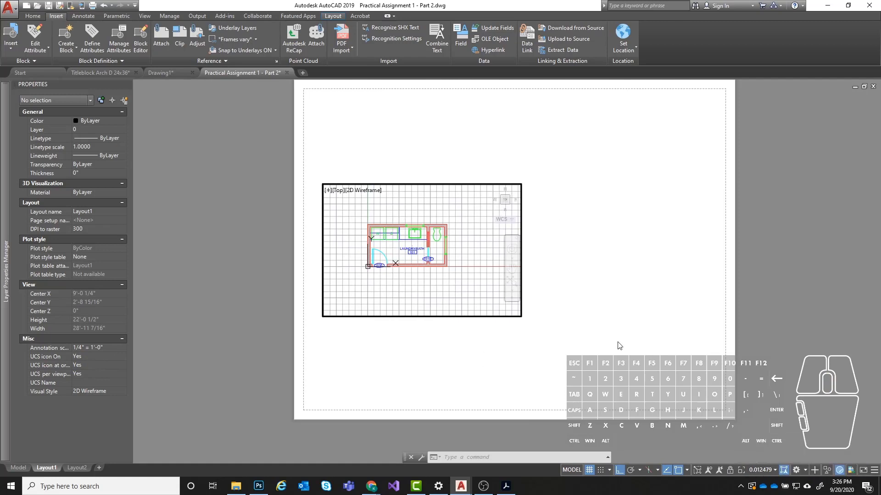
# - Set the active viewport's scale to 1/4" = 1'-0", recentre the plan in the frame and lock the viewport
pyautogui.click(775, 470)
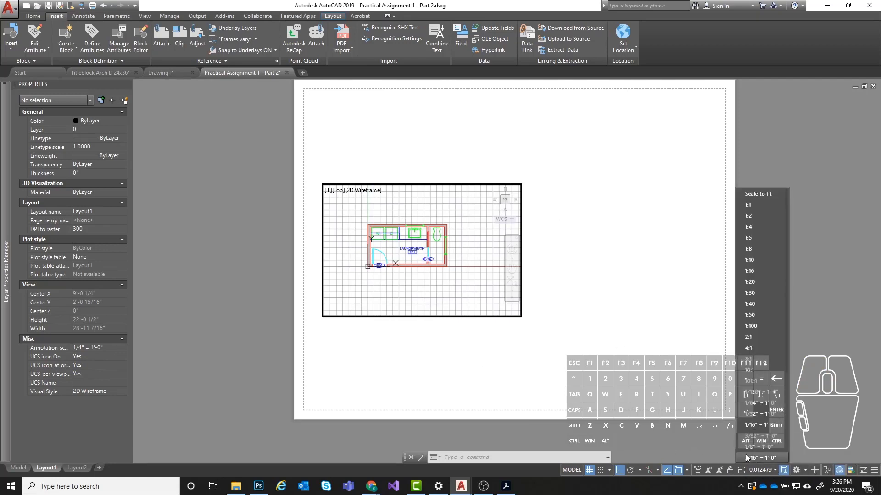
pyautogui.click(761, 424)
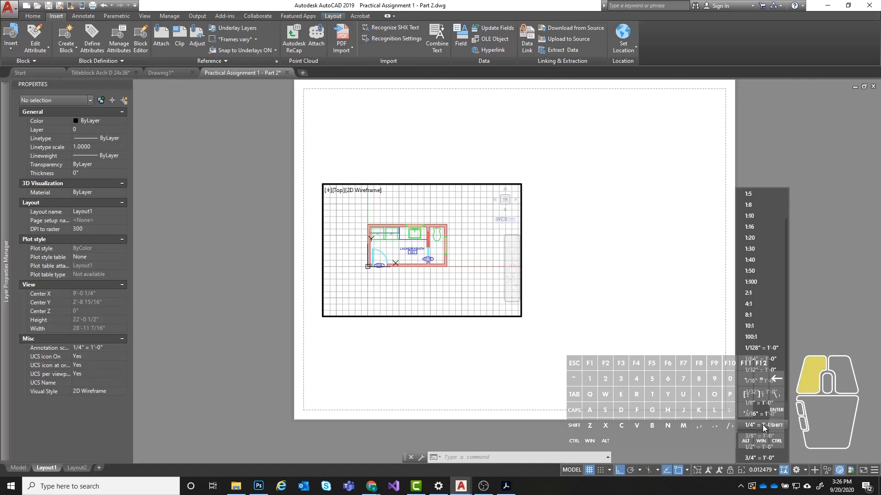
pyautogui.moveTo(403, 255); pyautogui.dragTo(421, 263, button='middle')
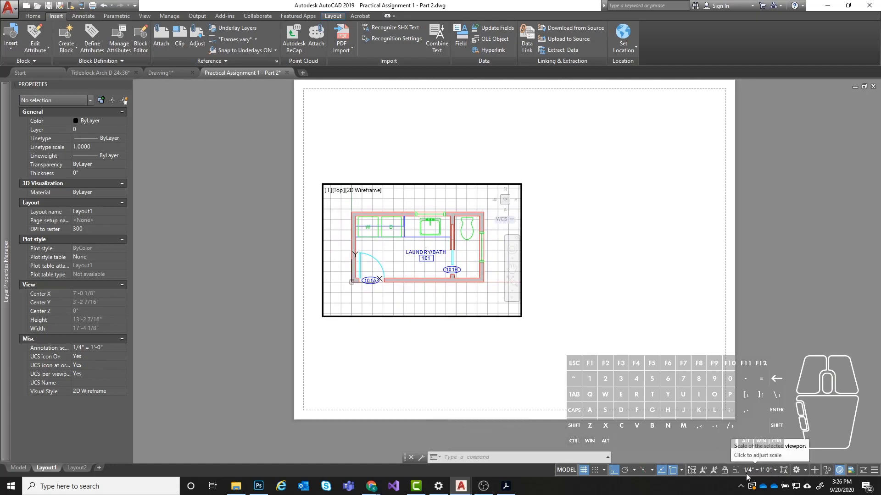
pyautogui.click(725, 473)
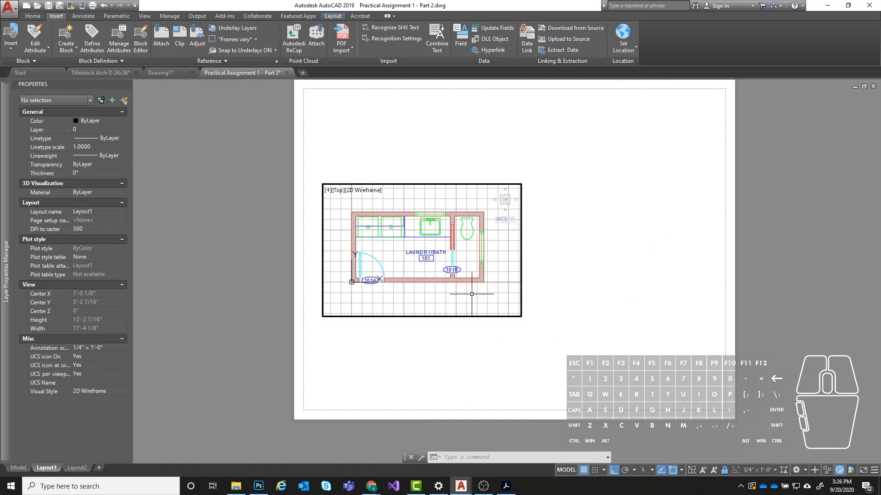
# - Check zooming with the viewport locked again, and switch from its model space back to paper space
pyautogui.scroll(2, 427, 234)
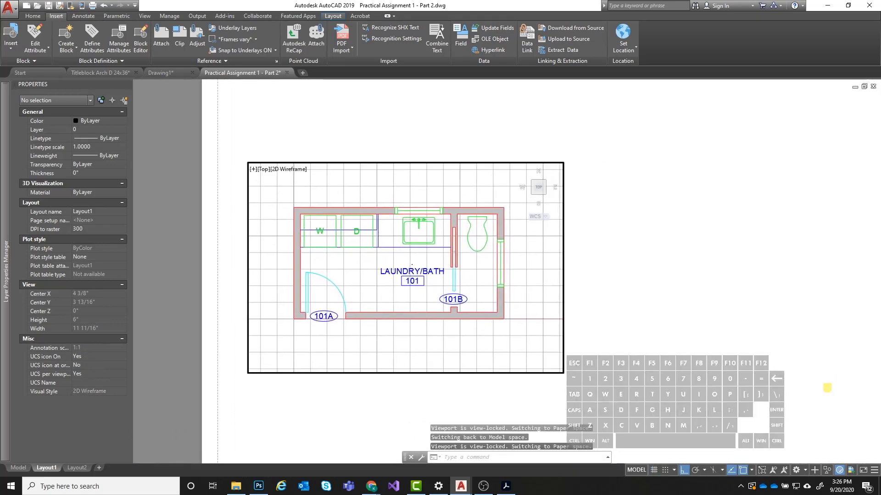
pyautogui.scroll(-4, 351, 247)
pyautogui.scroll(2, 377, 242)
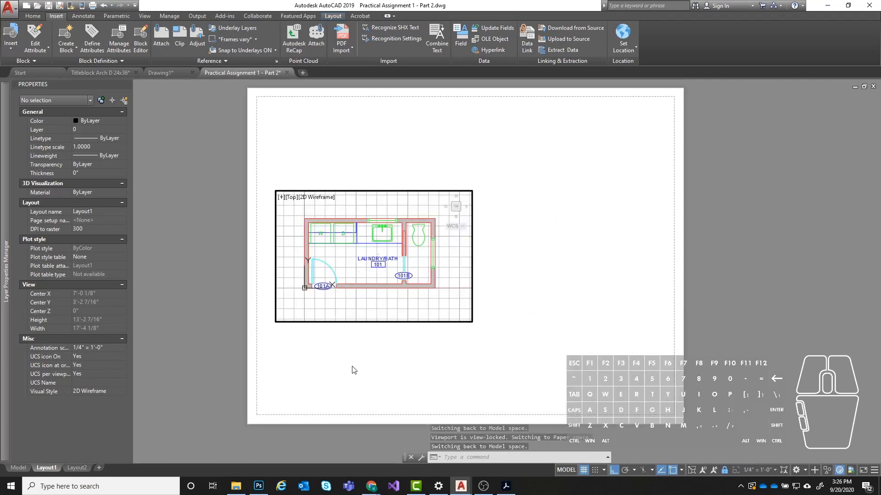
pyautogui.doubleClick(577, 324)
pyautogui.moveTo(282, 241); pyautogui.dragTo(330, 232, button='middle')
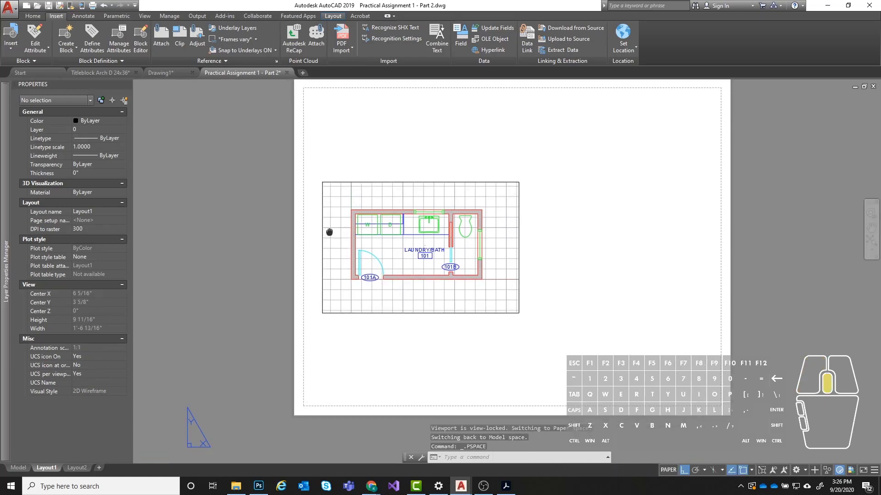
# - Examine the locked viewport's properties and its border line on the Layout1 sheet
pyautogui.click(519, 246)
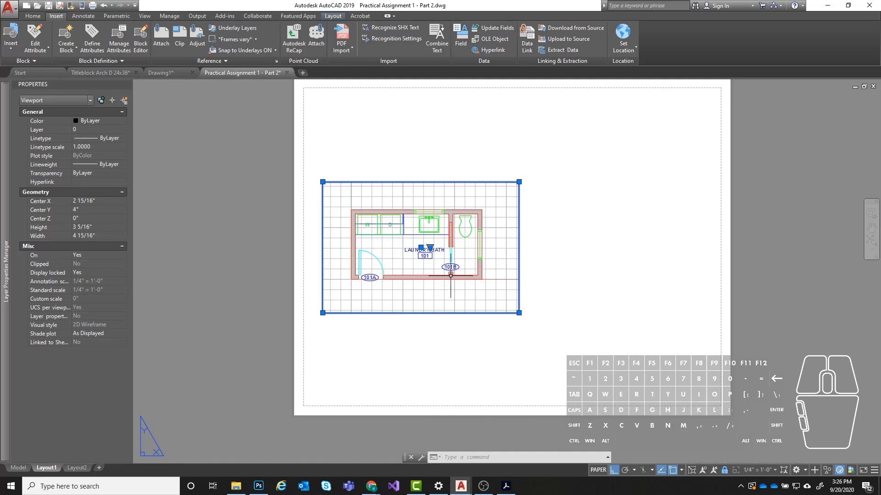
pyautogui.press('Escape')
pyautogui.press('Escape')
pyautogui.moveTo(488, 233); pyautogui.dragTo(460, 250, button='middle')
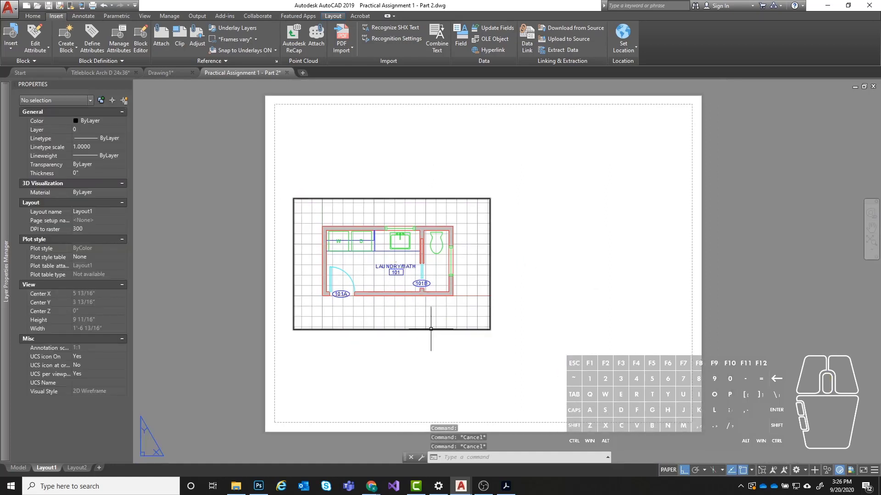
pyautogui.press('Escape')
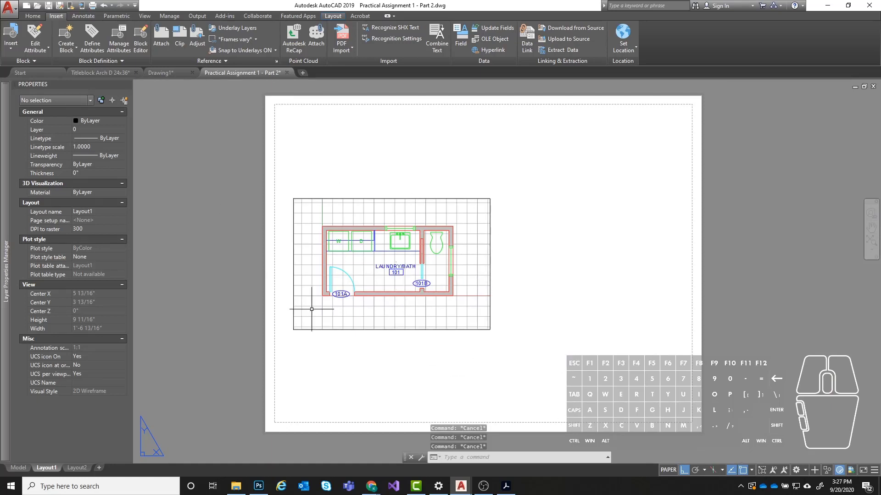
pyautogui.moveTo(466, 321); pyautogui.dragTo(441, 317, button='middle')
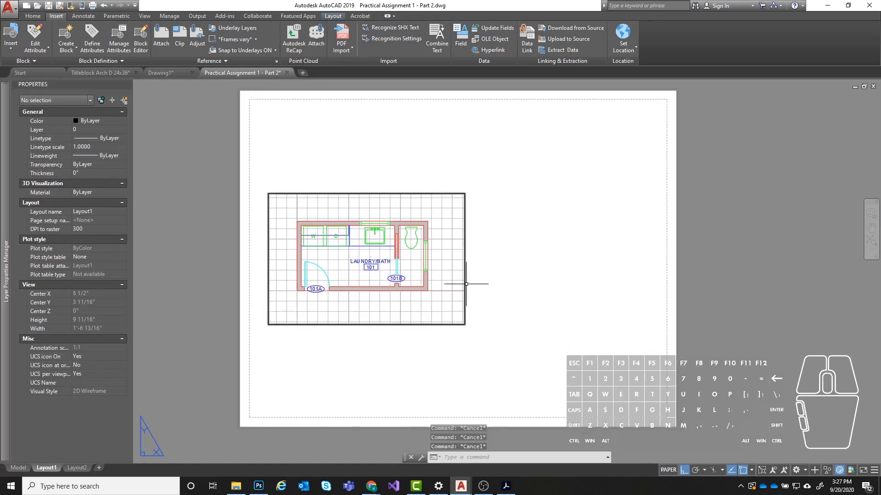
pyautogui.moveTo(387, 272); pyautogui.dragTo(409, 292, button='middle')
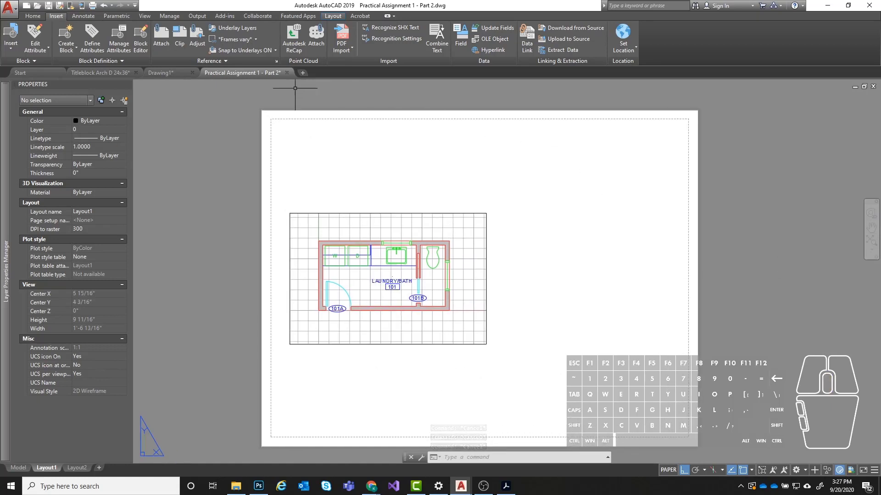
pyautogui.scroll(-2, 297, 88)
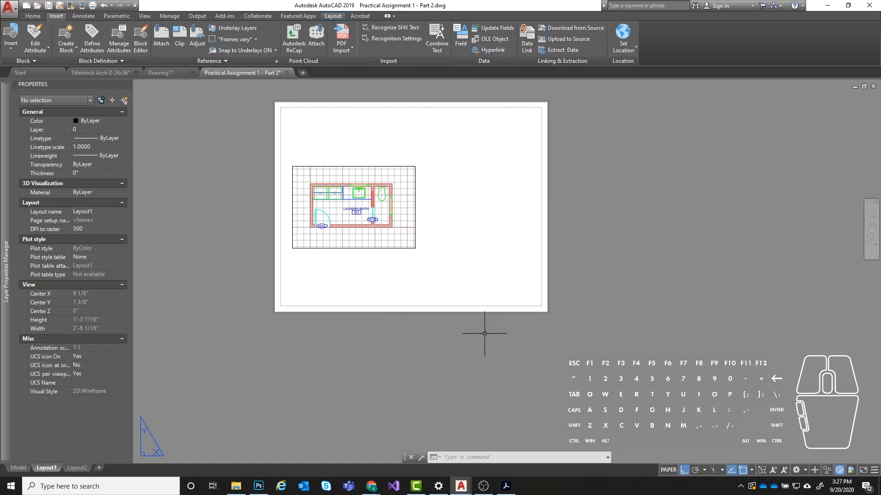
pyautogui.scroll(2, 342, 133)
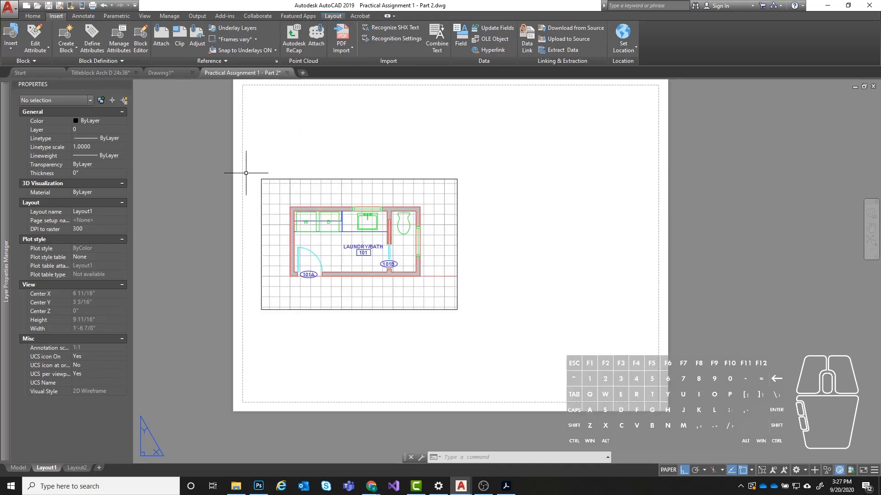
pyautogui.scroll(2, 278, 218)
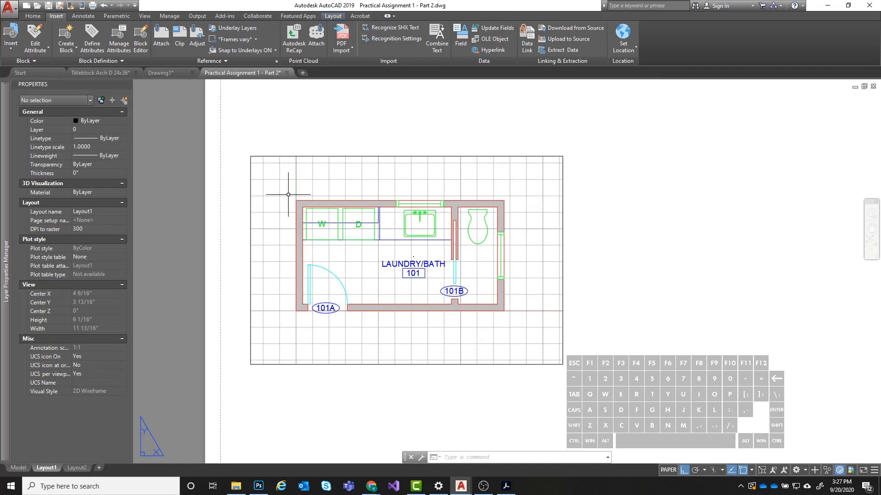
# - Check which layer the Laundry/Bath viewport is on, and review the drawing's layers in the Layer Properties Manager
pyautogui.click(33, 18)
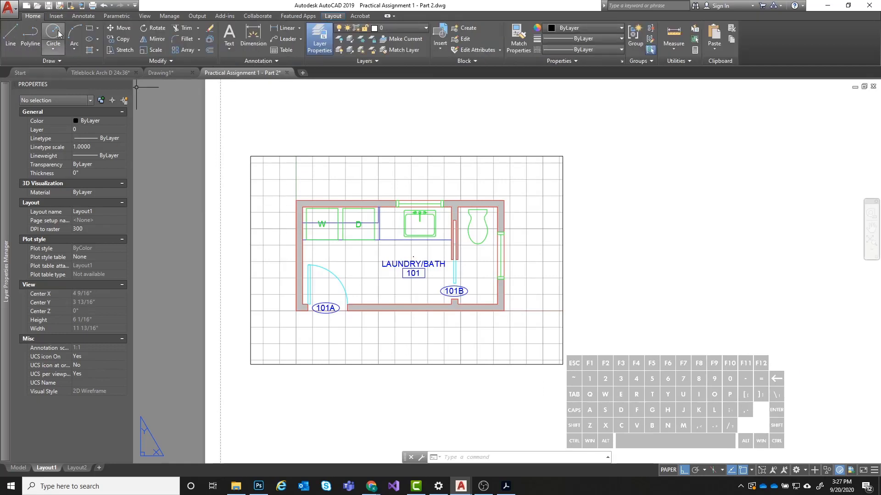
pyautogui.click(357, 155)
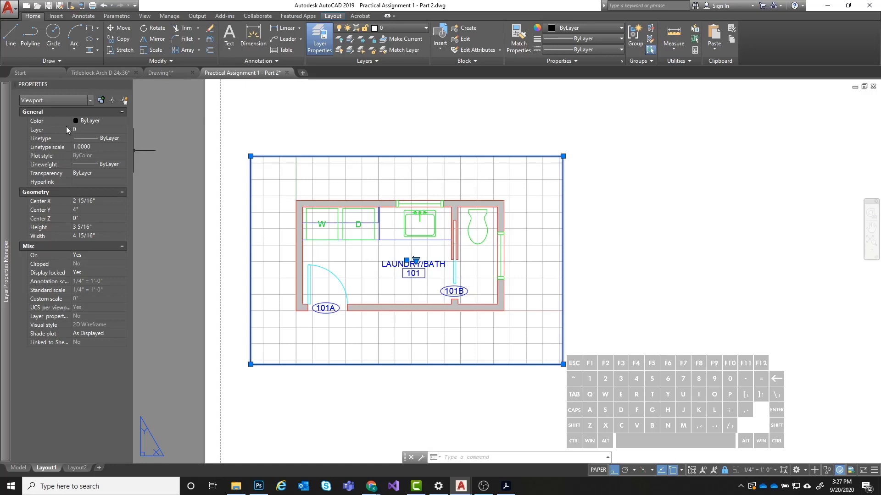
pyautogui.moveTo(6, 124)
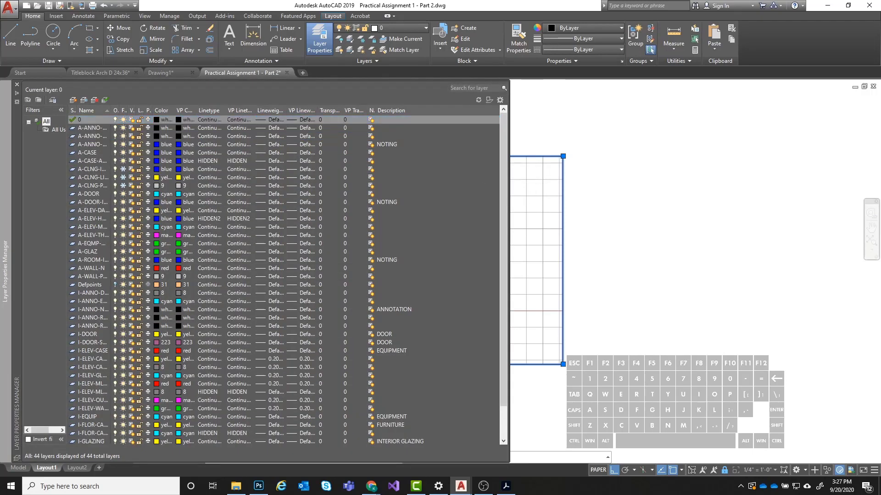
pyautogui.press('Escape')
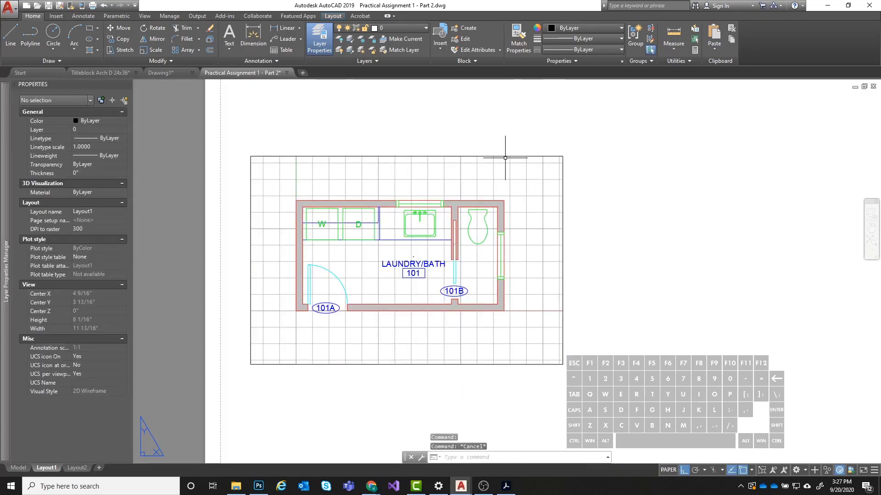
# - Examine the Laundry/Bath viewport's border and its layer properties on the Layout1 sheet
pyautogui.click(505, 156)
pyautogui.scroll(-2, 419, 148)
pyautogui.moveTo(447, 178); pyautogui.dragTo(470, 207, button='middle')
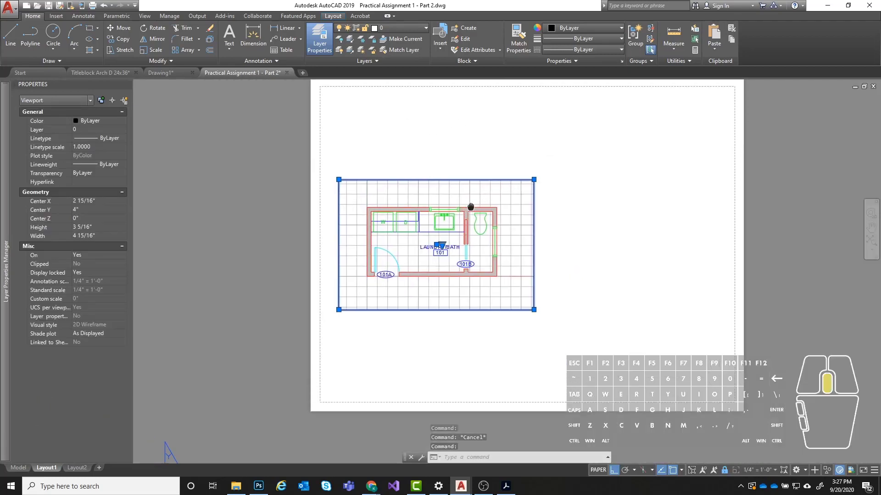
pyautogui.scroll(2, 509, 218)
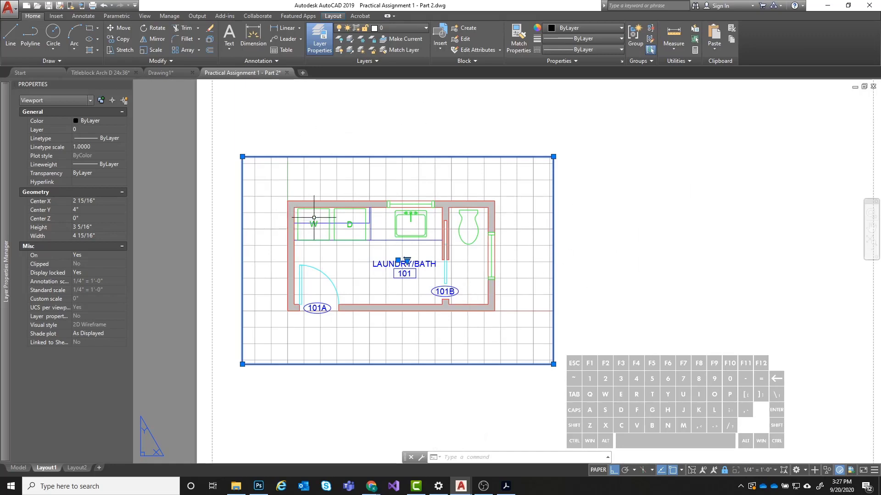
pyautogui.scroll(-2, 314, 217)
pyautogui.press('Escape')
pyautogui.scroll(2, 314, 211)
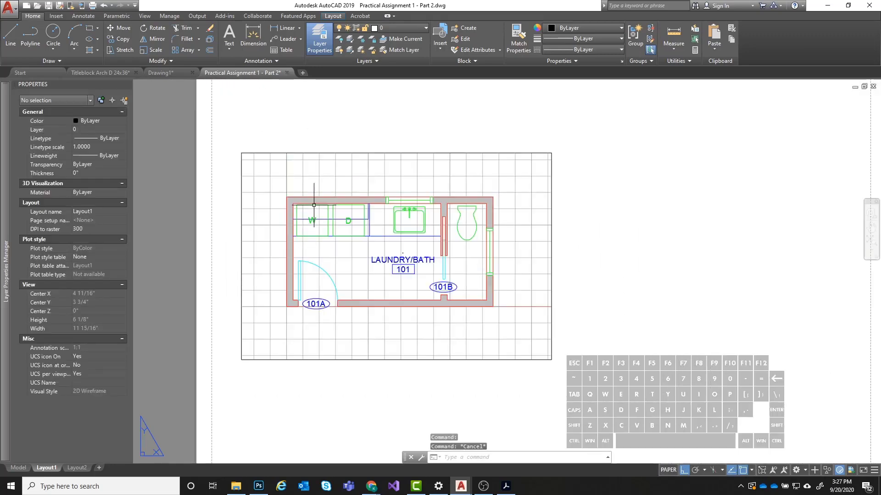
pyautogui.click(320, 152)
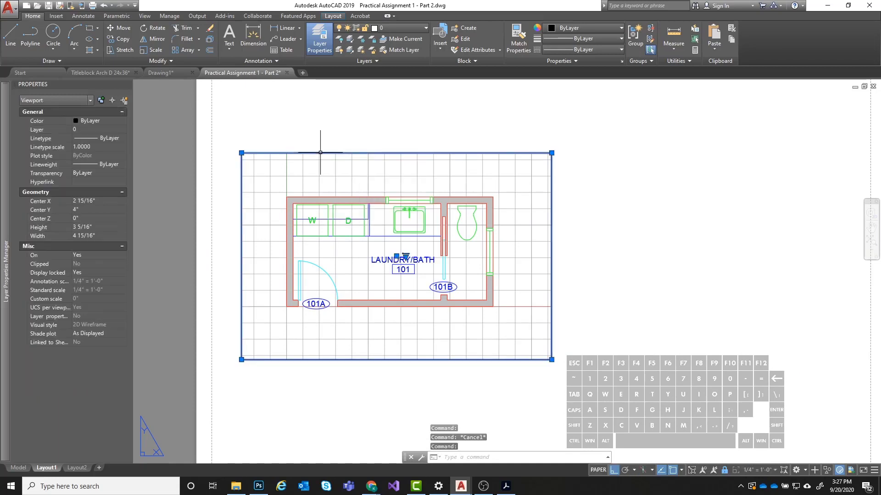
pyautogui.press('Escape')
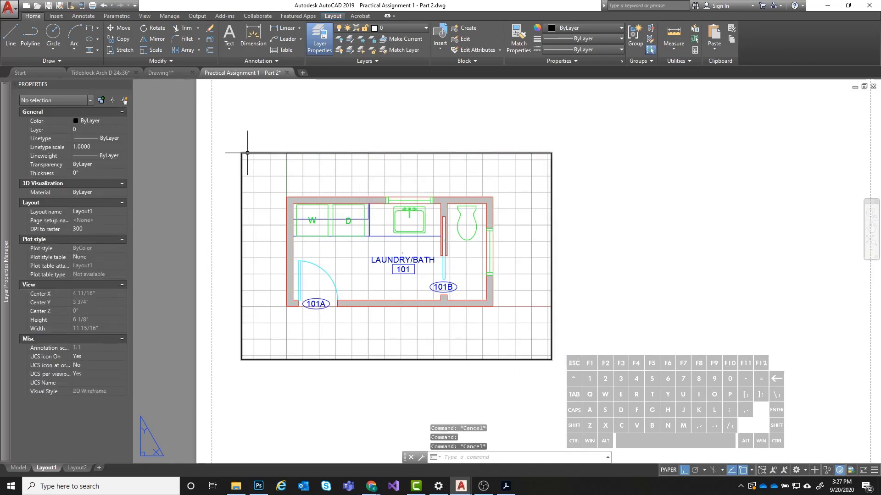
# - Turn on the Defpoints layer
pyautogui.click(392, 26)
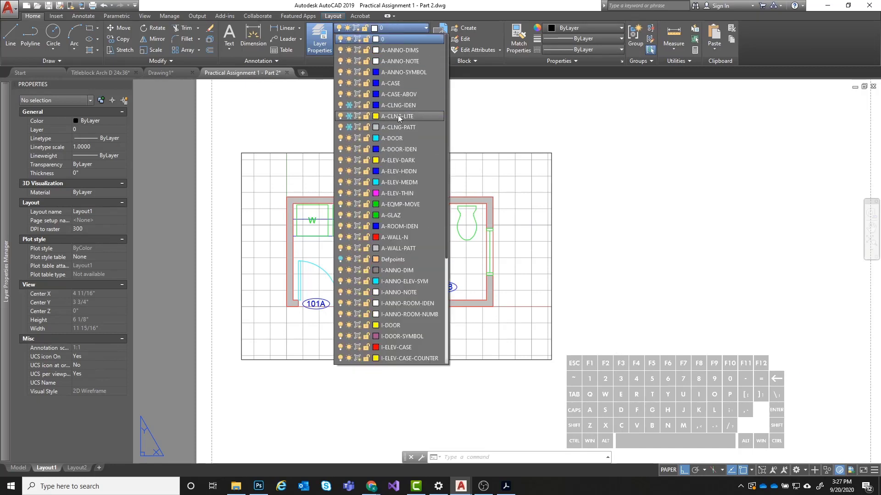
pyautogui.moveTo(447, 250); pyautogui.dragTo(446, 258)
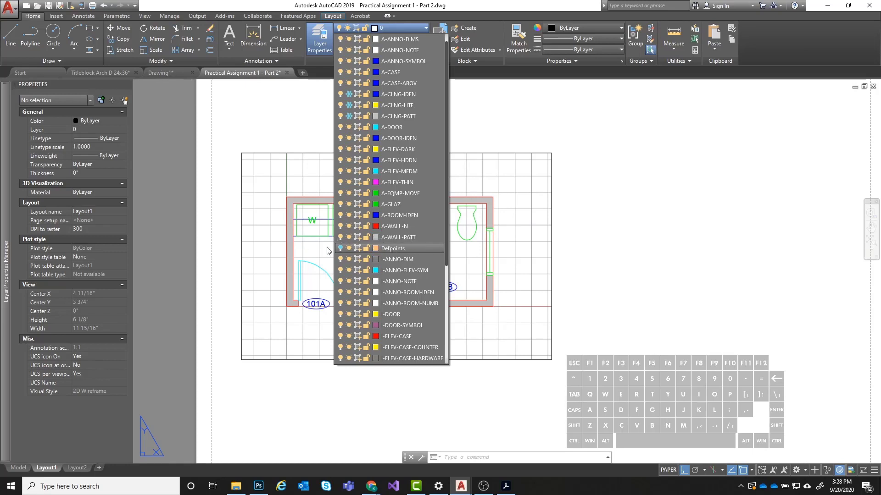
pyautogui.click(341, 248)
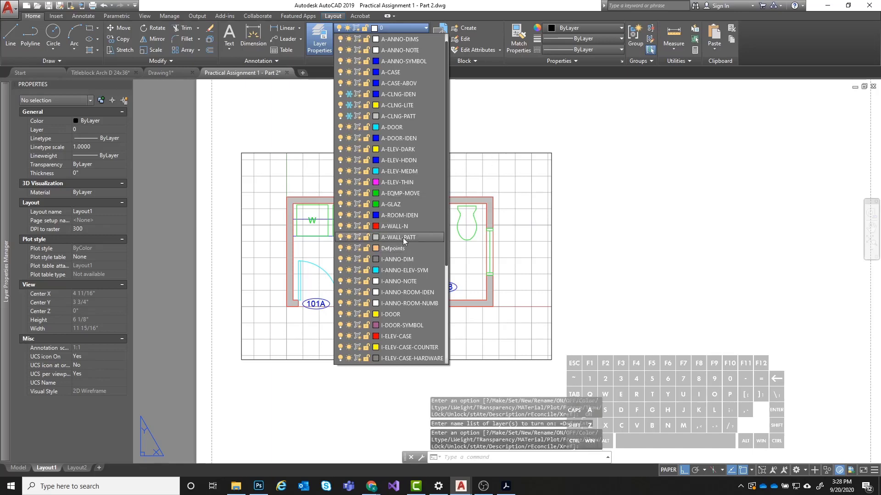
pyautogui.click(513, 159)
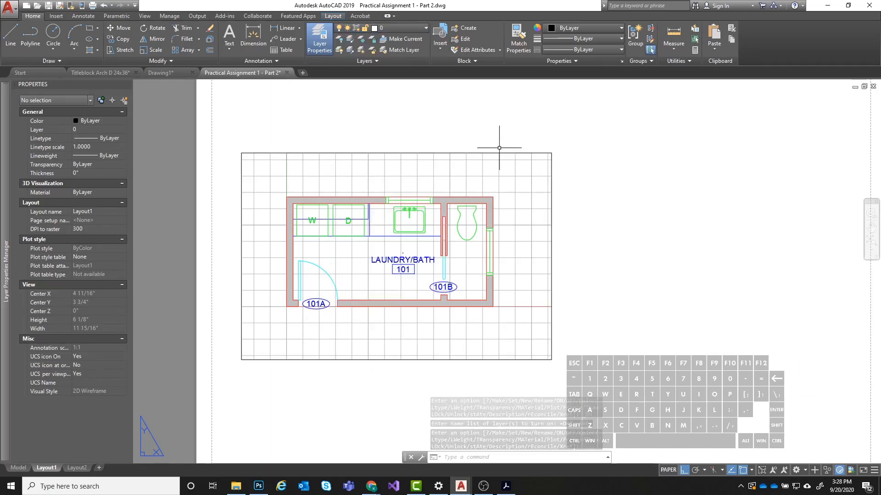
# - Assign the Laundry/Bath viewport to the Defpoints layer and check its border on the sheet
pyautogui.click(498, 153)
pyautogui.click(399, 28)
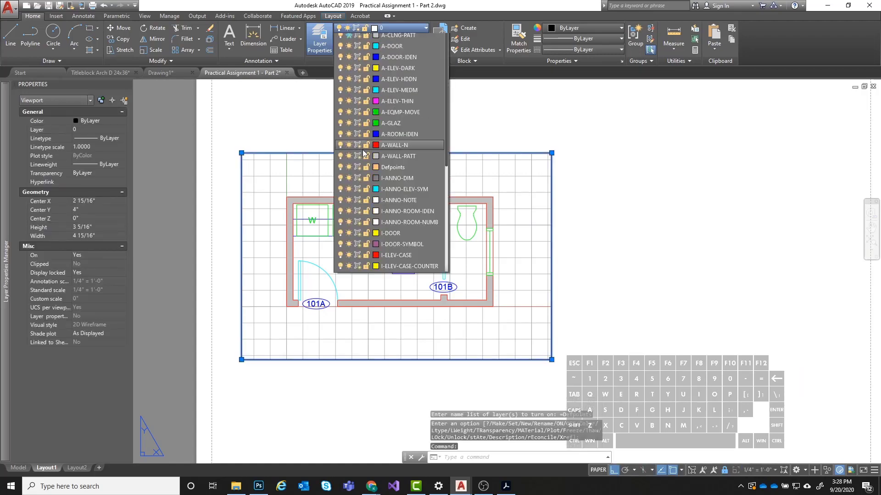
pyautogui.click(398, 260)
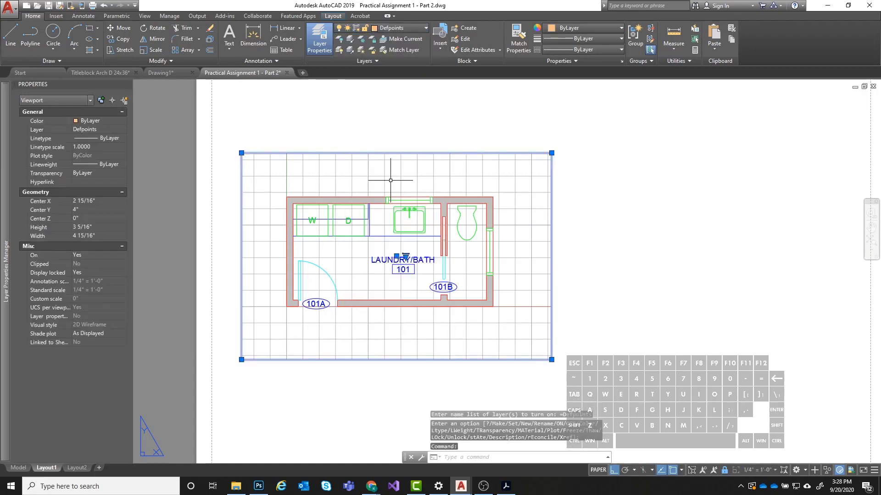
pyautogui.press('Escape')
pyautogui.scroll(-3, 509, 177)
pyautogui.moveTo(509, 177); pyautogui.dragTo(448, 243, button='middle')
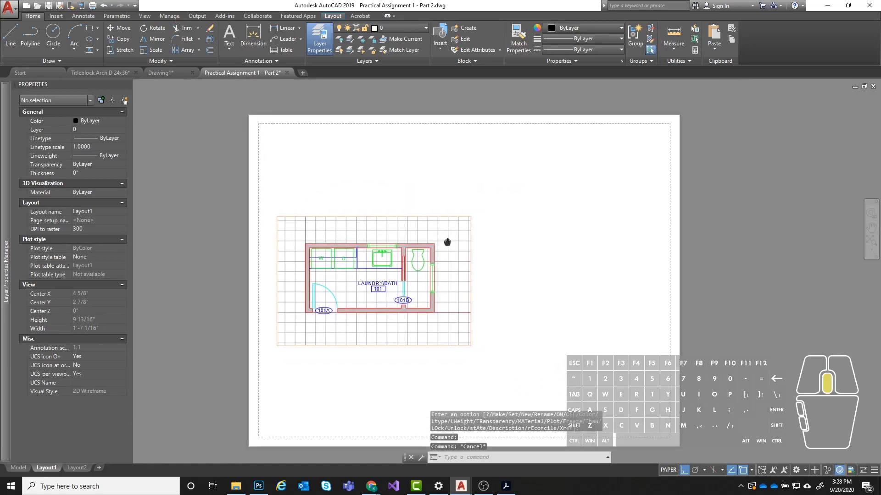
pyautogui.scroll(2, 323, 236)
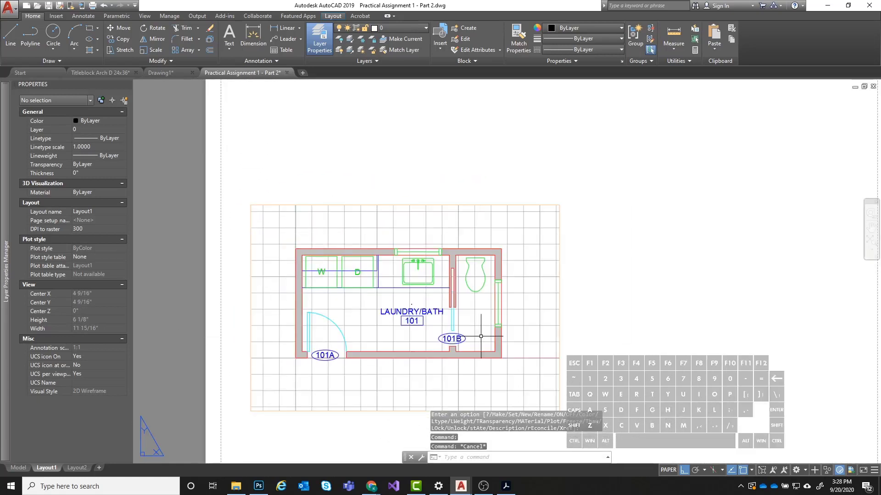
pyautogui.moveTo(548, 254); pyautogui.dragTo(505, 198, button='middle')
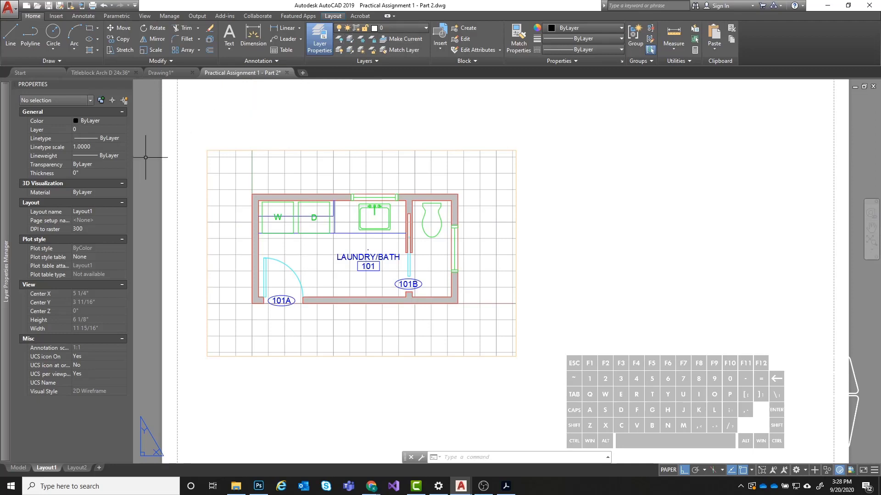
# - Create a new layer in the Layer Properties Manager and widen the Plot, Color and VP Color columns
pyautogui.click(320, 39)
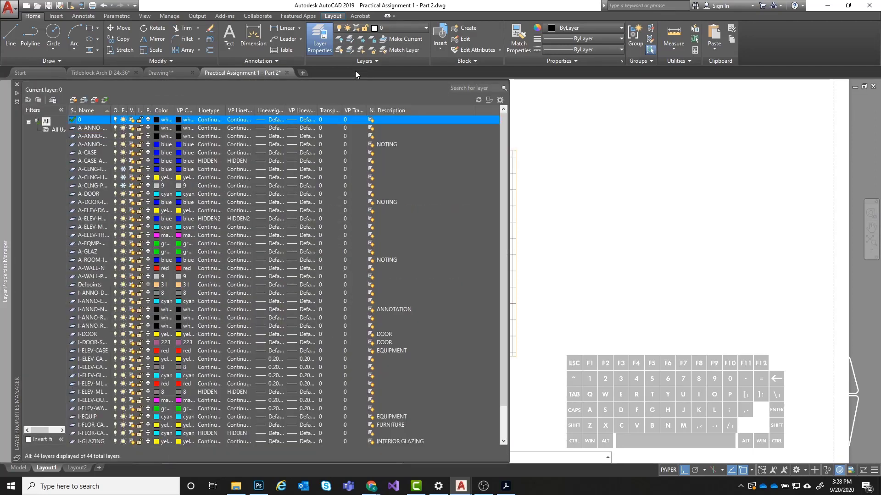
pyautogui.click(71, 101)
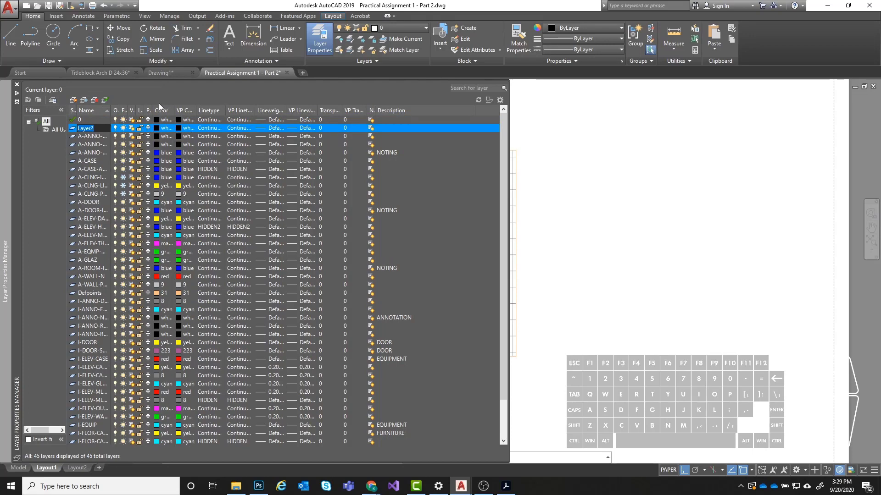
pyautogui.moveTo(152, 108); pyautogui.dragTo(186, 110)
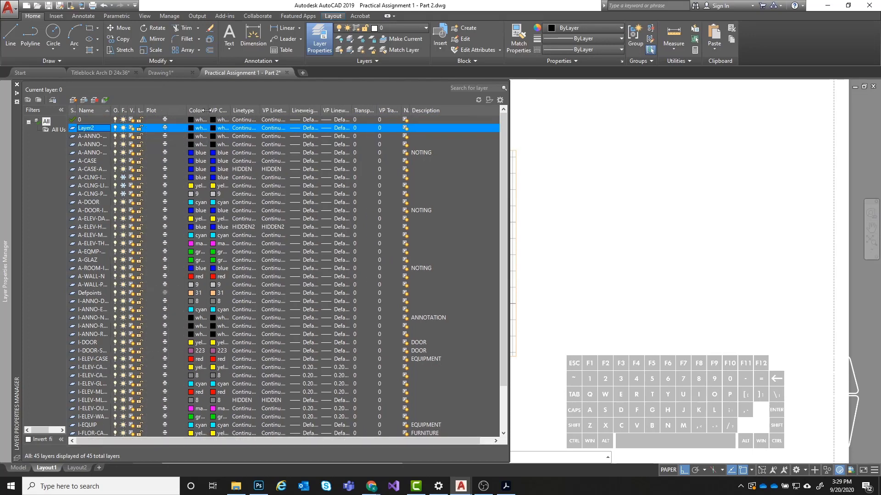
pyautogui.doubleClick(206, 110)
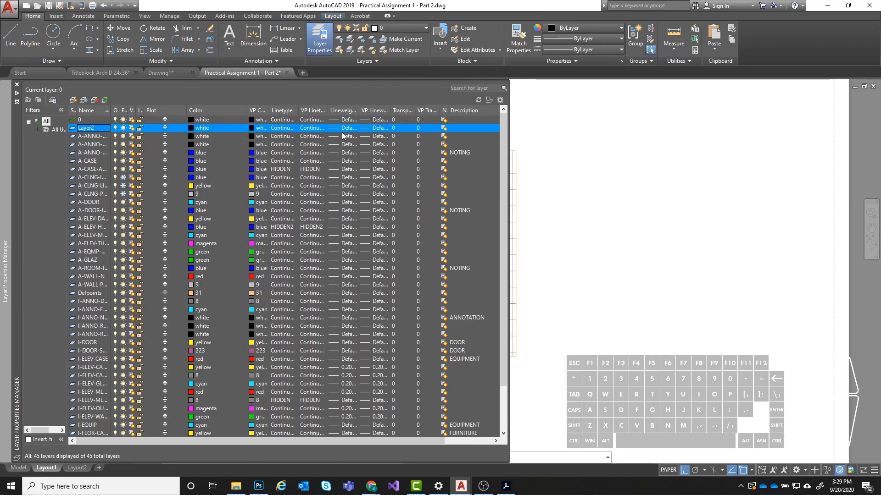
pyautogui.moveTo(272, 111); pyautogui.dragTo(360, 110)
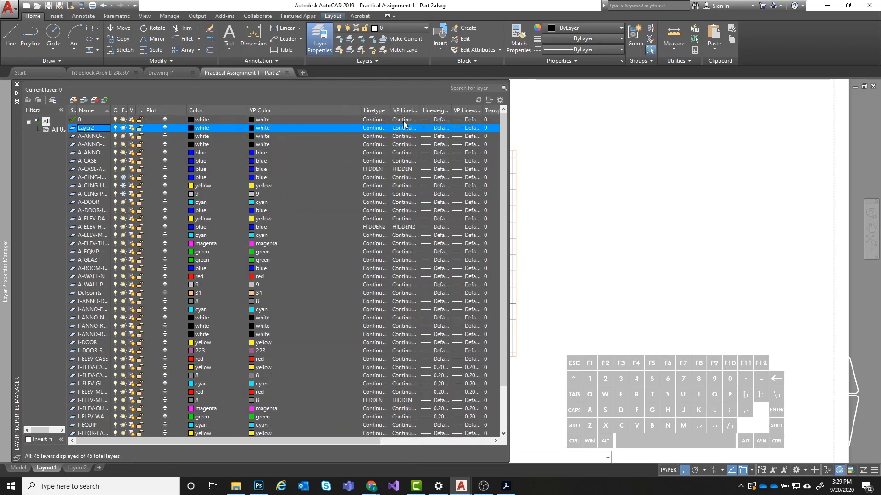
pyautogui.moveTo(222, 439); pyautogui.dragTo(180, 440)
# - Make the new layer current and rename it Viewports
pyautogui.doubleClick(87, 129)
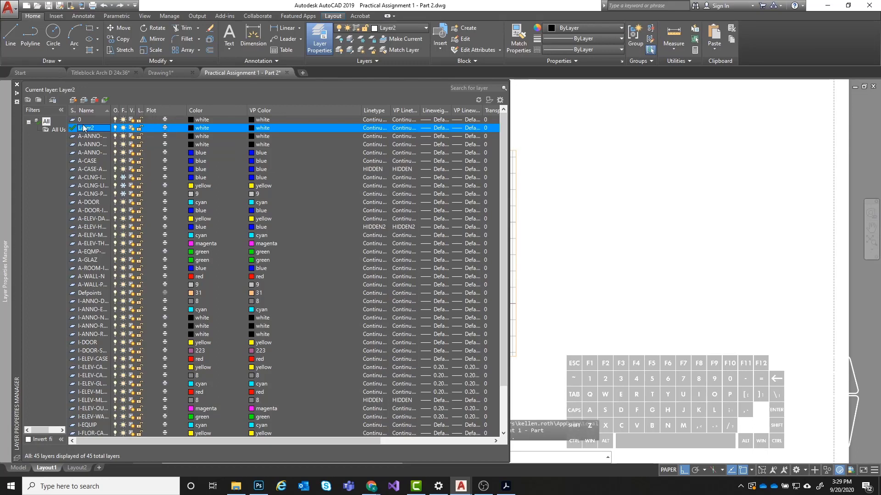
pyautogui.rightClick(87, 128)
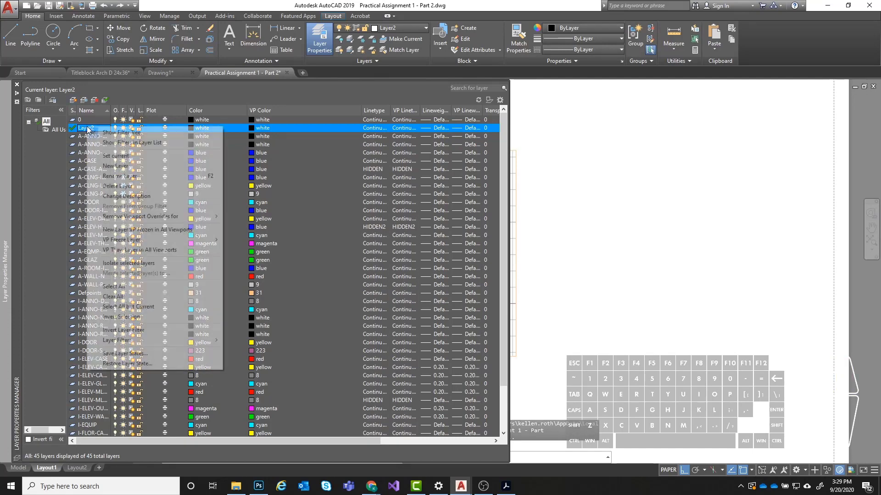
pyautogui.click(118, 177)
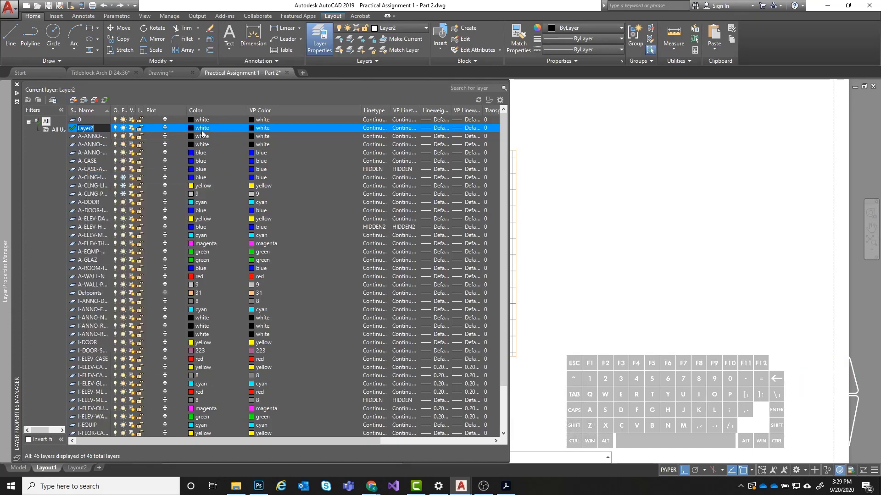
pyautogui.write('Viewports')
pyautogui.press('Return')
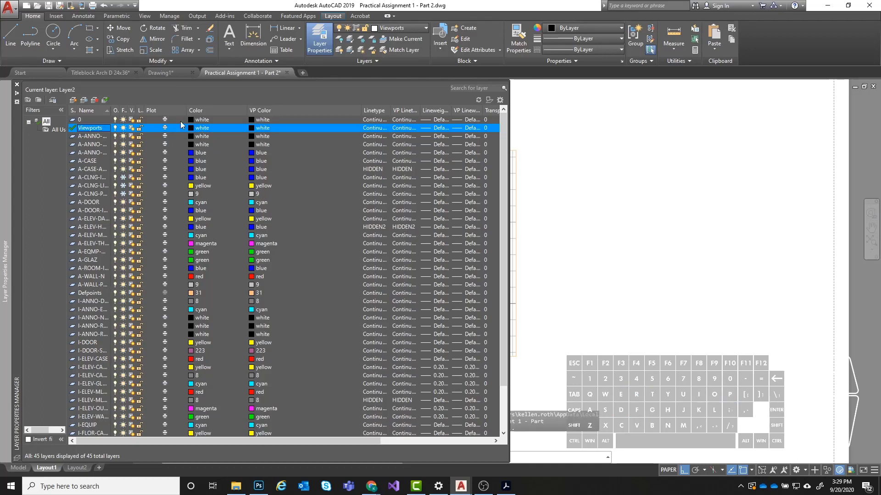
# - Turn off plotting for the Viewports layer and return to the Laundry/Bath viewport on the sheet
pyautogui.click(165, 130)
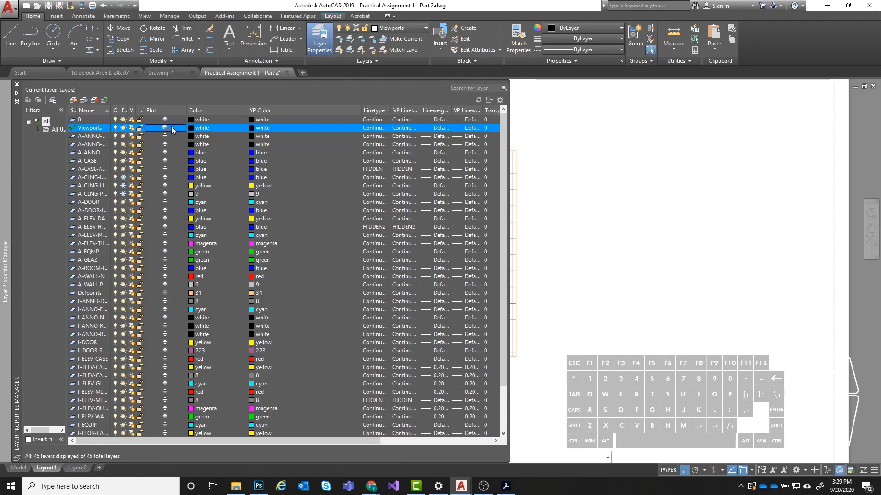
pyautogui.click(166, 128)
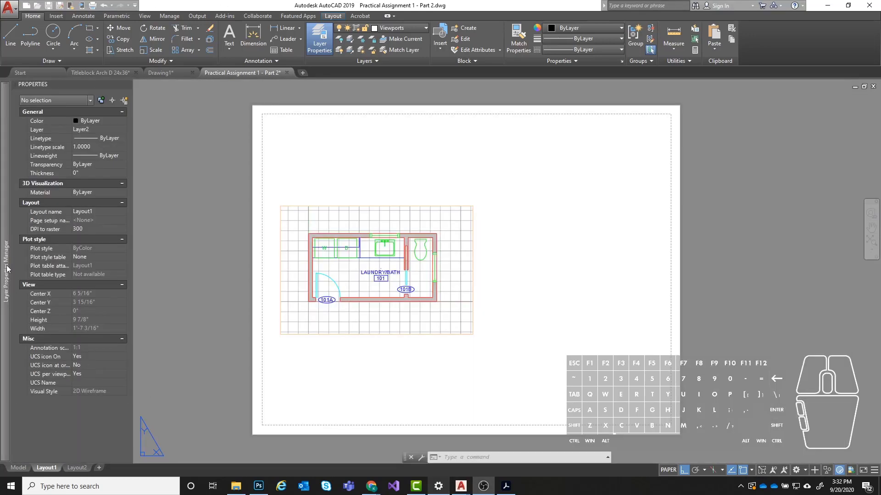
pyautogui.moveTo(8, 269)
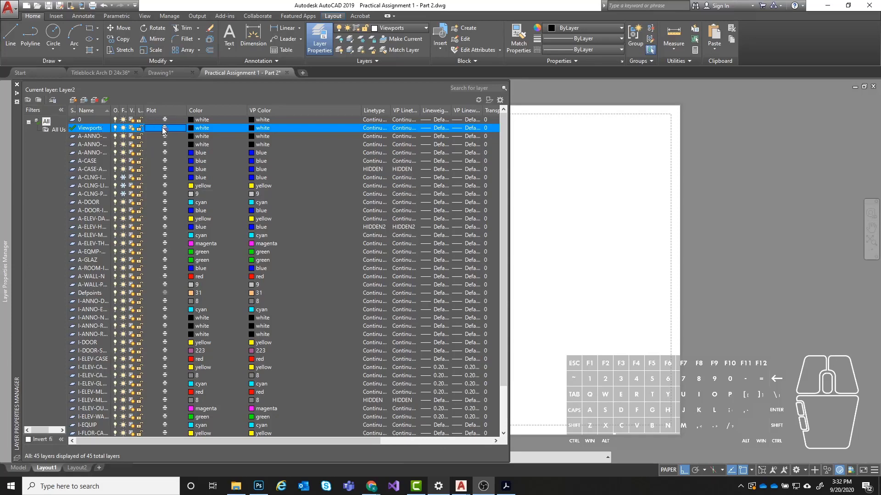
pyautogui.click(164, 128)
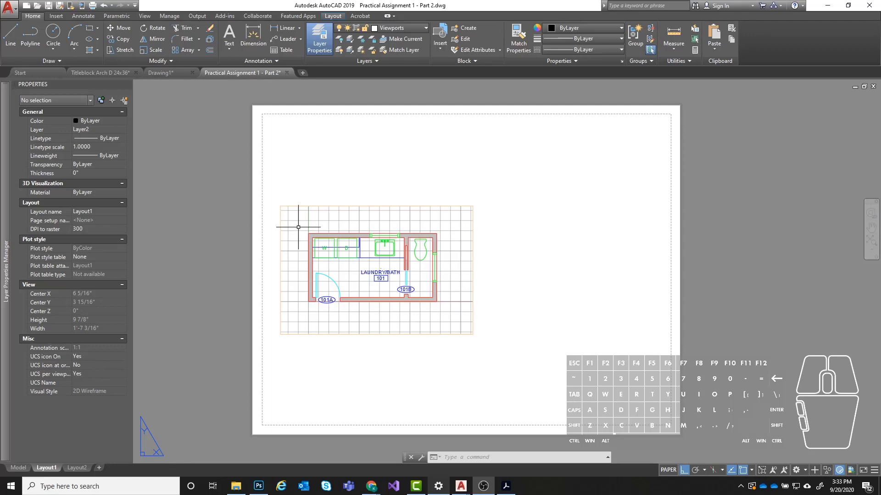
pyautogui.scroll(2, 328, 244)
pyautogui.scroll(2, 374, 298)
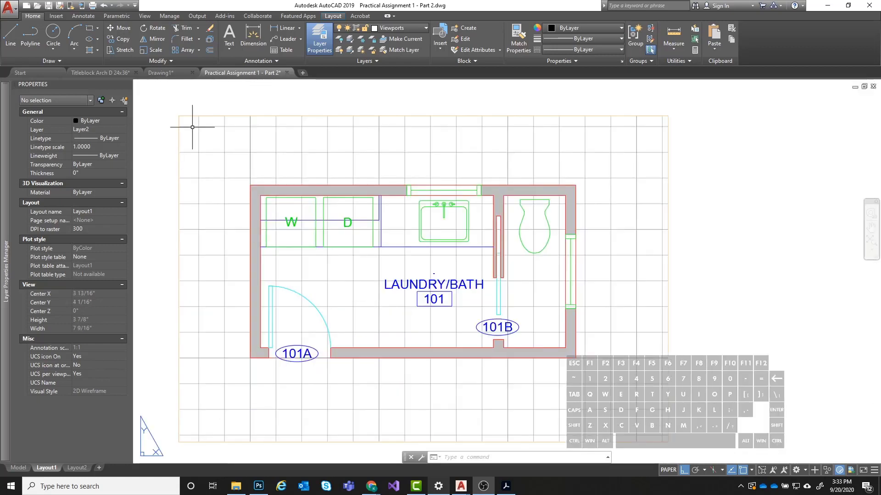
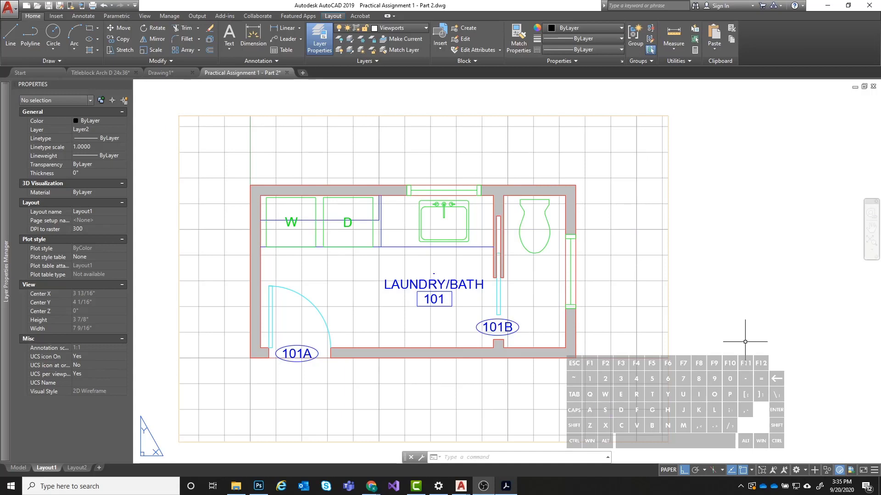
# - Open AutoCAD's Plot Styles folder with the STYLESMANAGER command and widen its window to show the full folder path
pyautogui.press('t')
pyautogui.press('y')
pyautogui.press('e')
pyautogui.press('s')
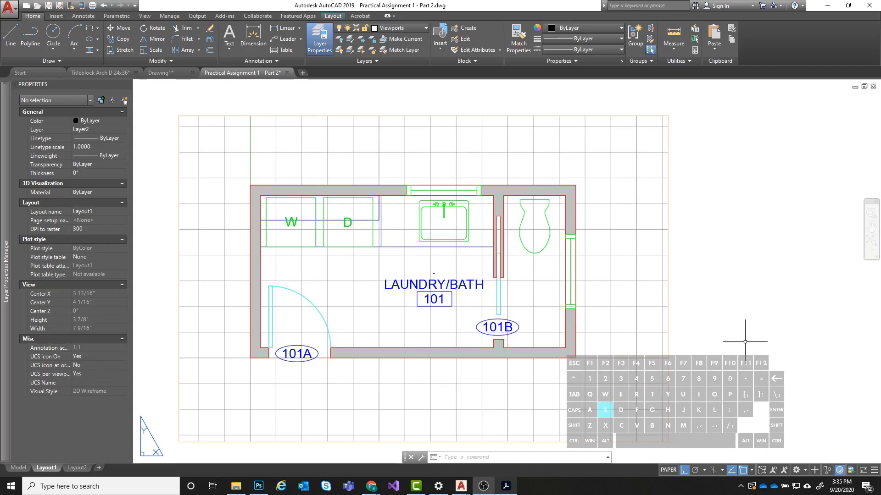
pyautogui.click(531, 460)
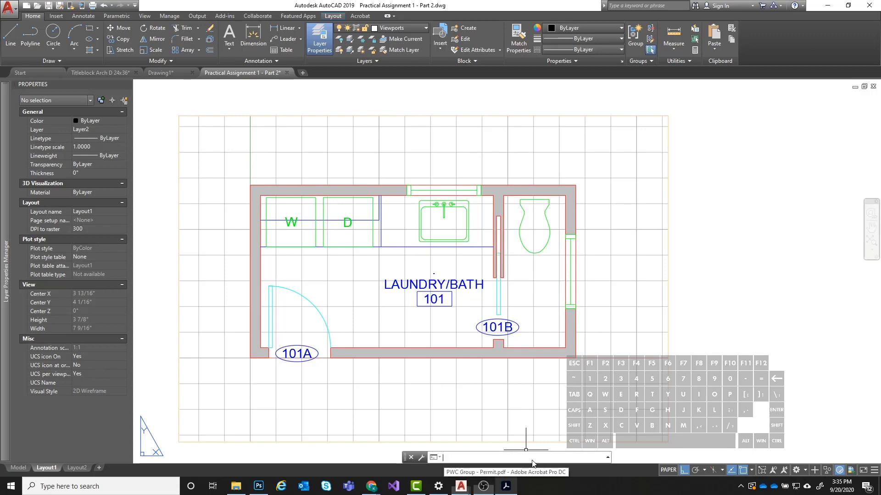
pyautogui.write('stylesm')
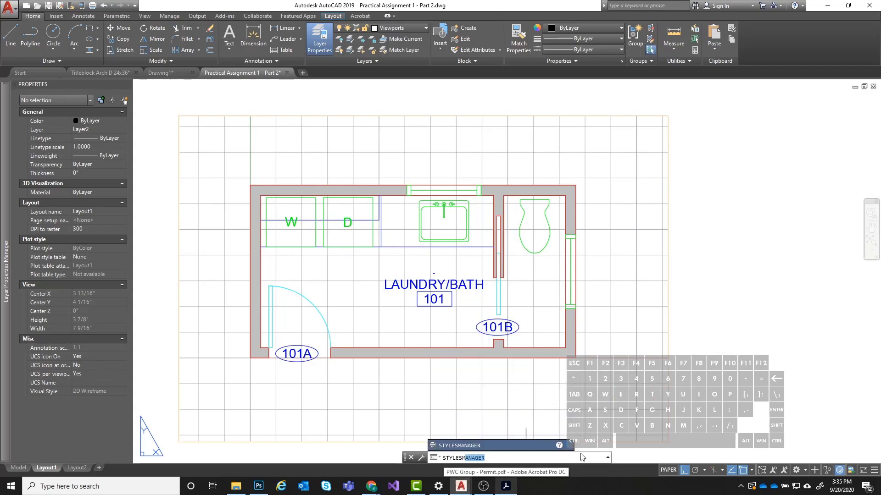
pyautogui.press('Return')
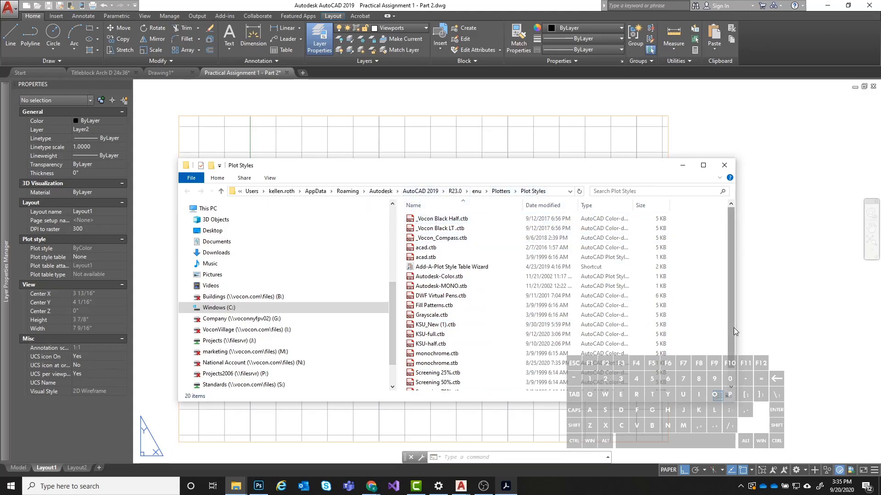
pyautogui.moveTo(735, 327); pyautogui.dragTo(781, 327)
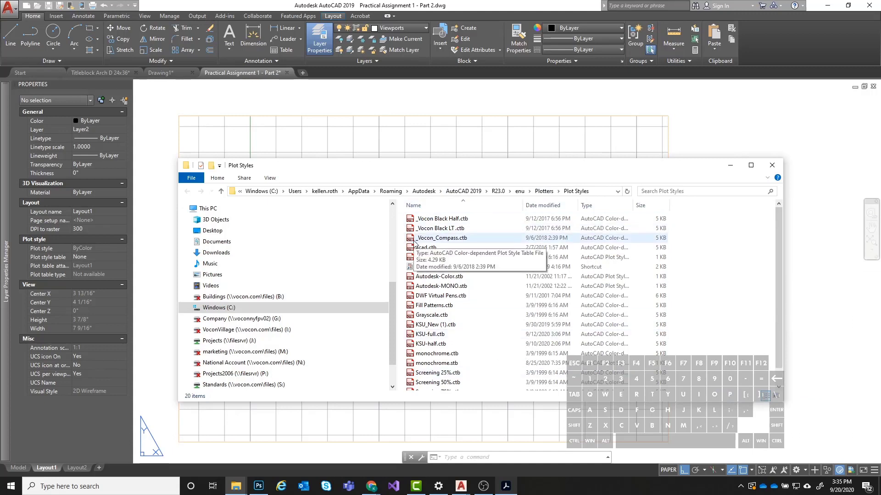
# - Open the Plot Styles subfolder of 2020 AutoCAD Exercises in a second window and copy KSU-full.ctb and KSU-half.ctb
pyautogui.rightClick(237, 489)
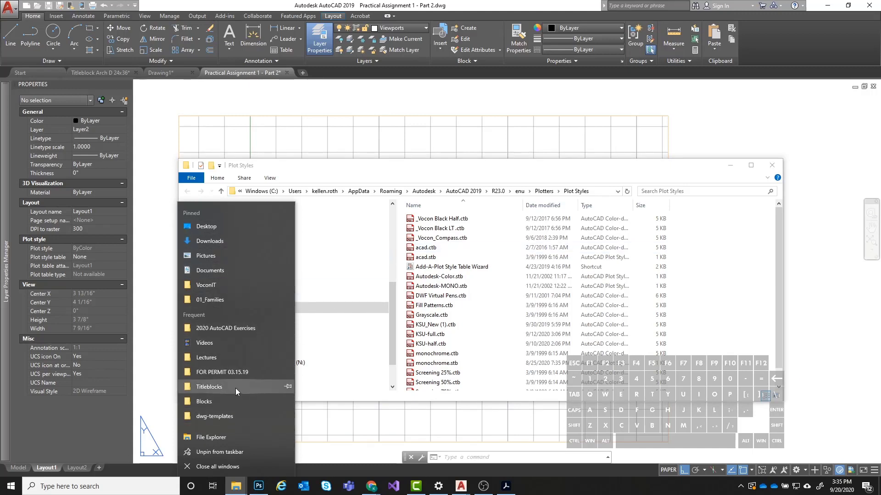
pyautogui.click(266, 328)
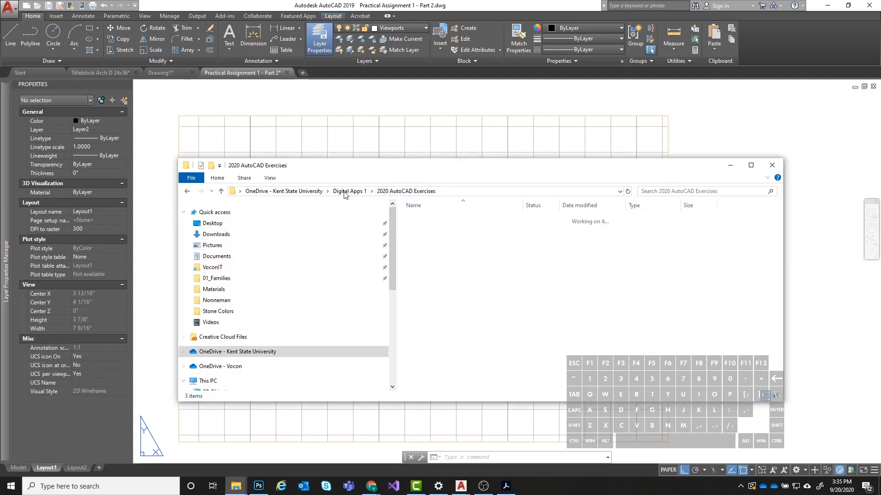
pyautogui.doubleClick(443, 219)
pyautogui.moveTo(478, 172); pyautogui.dragTo(497, 271)
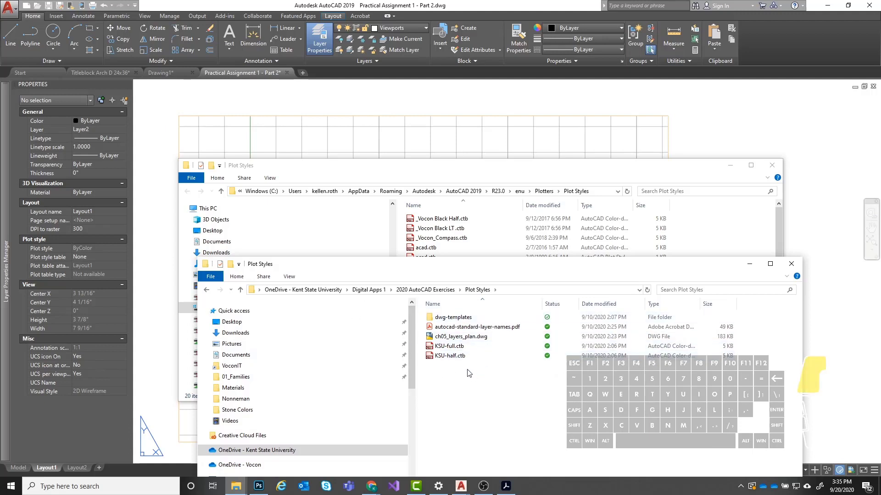
pyautogui.moveTo(468, 373); pyautogui.dragTo(440, 347)
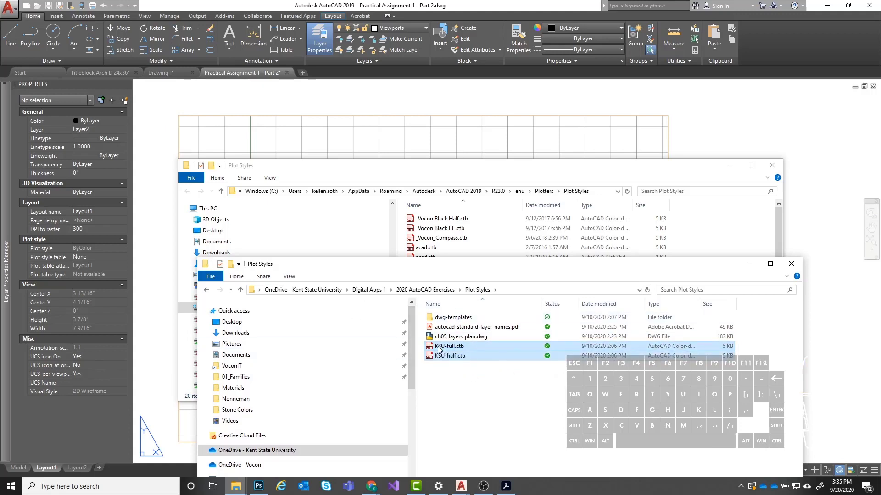
pyautogui.hotkey('ctrl', 'c')
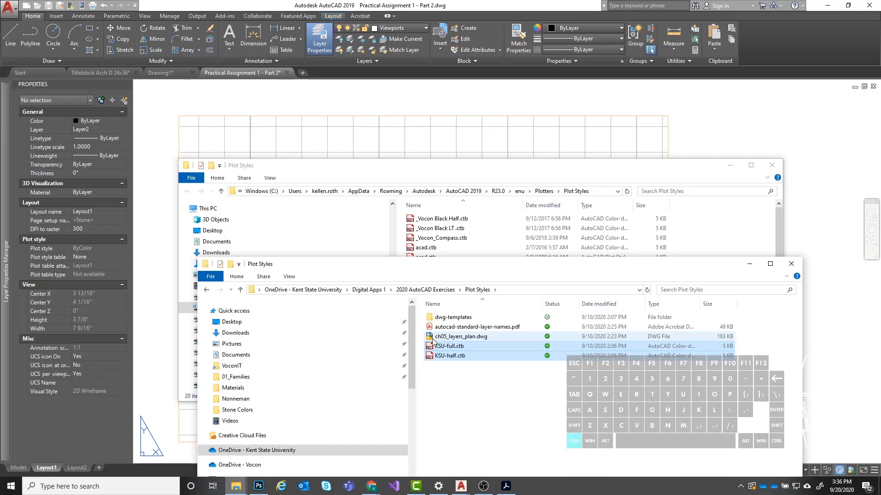
# - Paste the copied KSU plot style files into AutoCAD's Plot Styles folder and close both folder windows
pyautogui.click(648, 173)
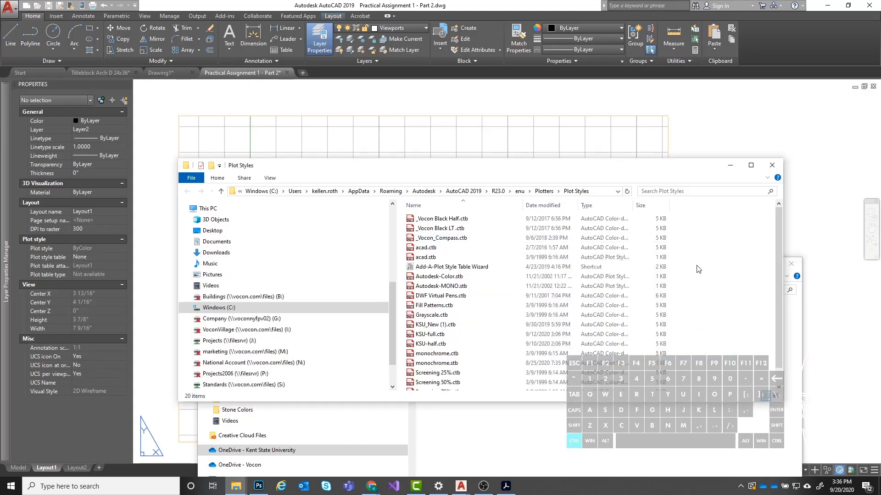
pyautogui.hotkey('ctrl', 'v')
pyautogui.click(533, 121)
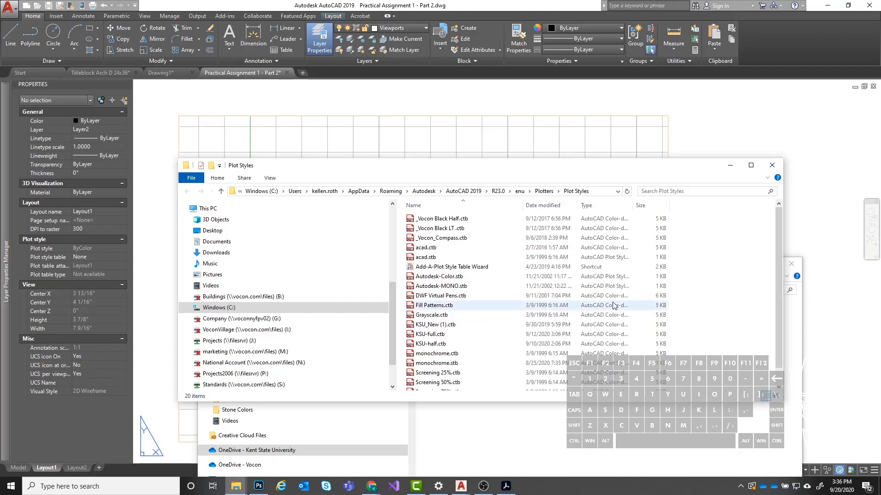
pyautogui.click(772, 169)
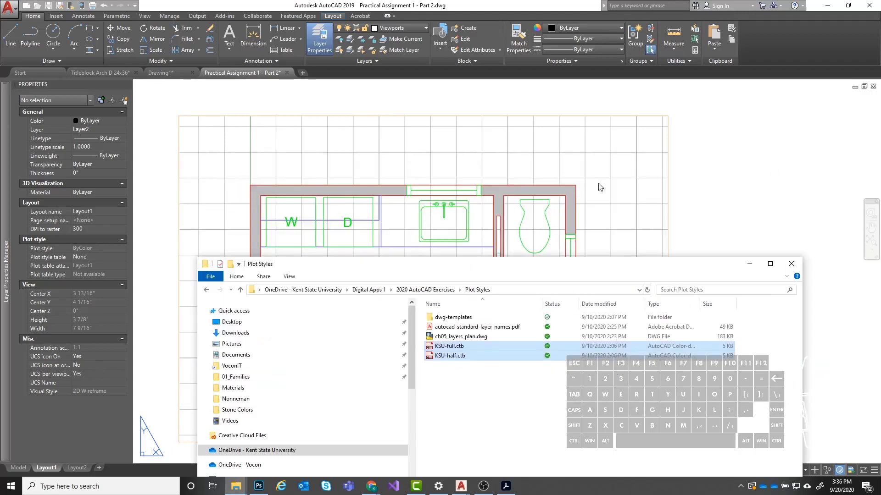
pyautogui.moveTo(635, 261); pyautogui.dragTo(584, 131)
pyautogui.click(736, 125)
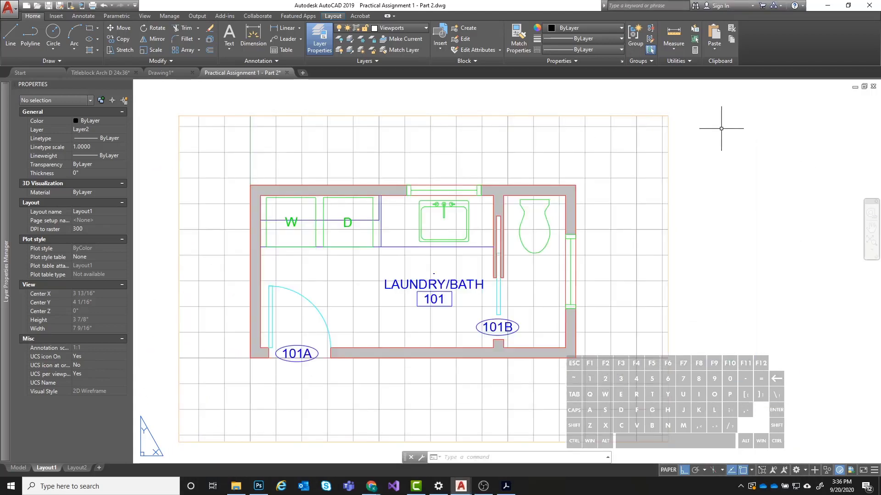
# - Create a new page setup named 11x17 for Layout1, based on the current layout's settings
pyautogui.scroll(-2, 734, 235)
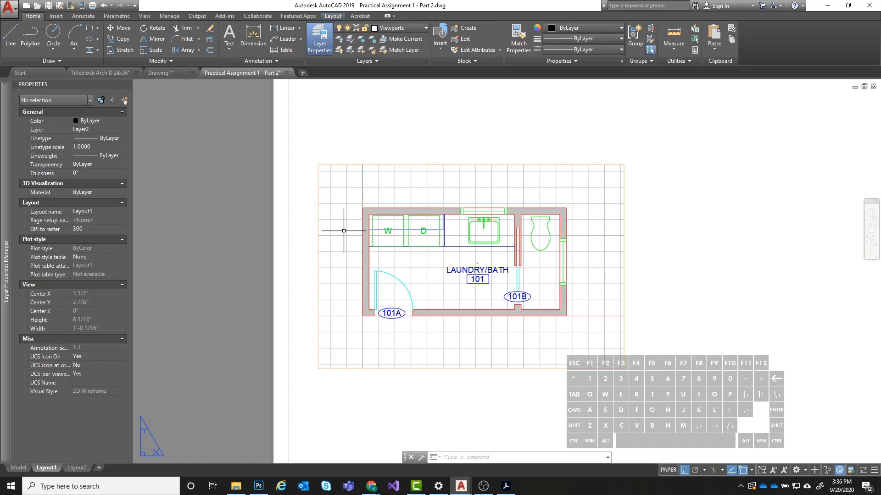
pyautogui.scroll(-2, 413, 238)
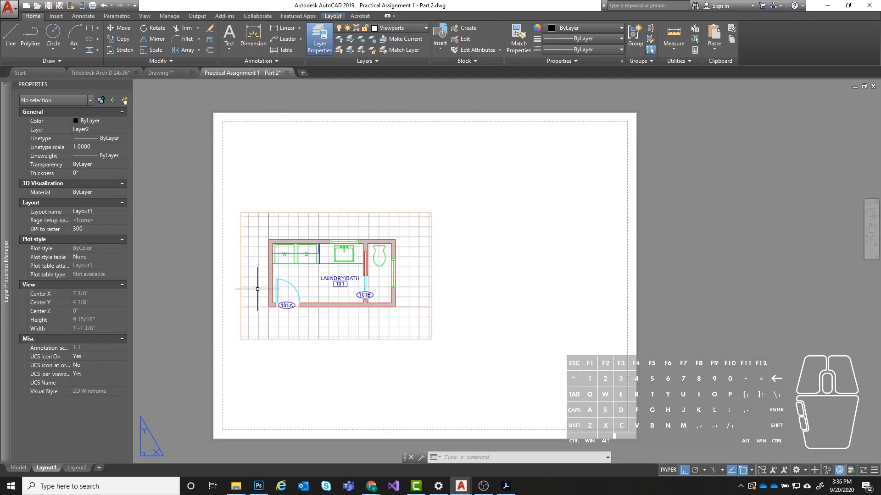
pyautogui.write('PAGES')
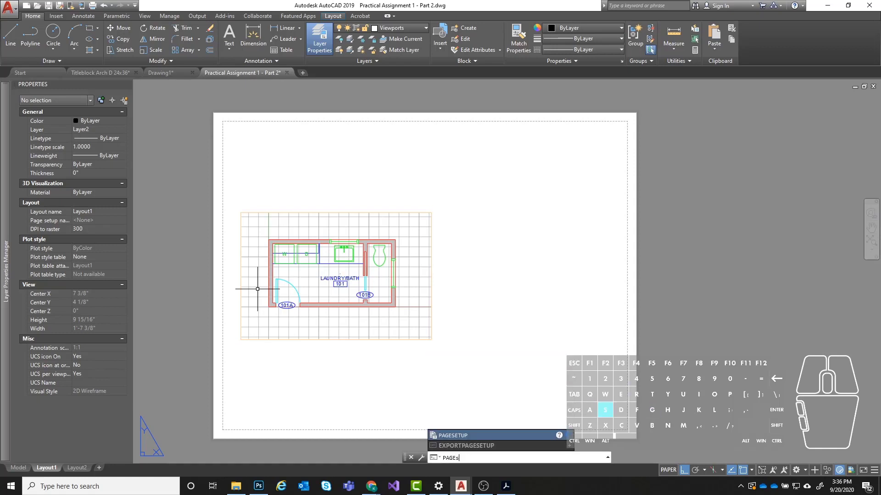
pyautogui.write('etup')
pyautogui.press('Return')
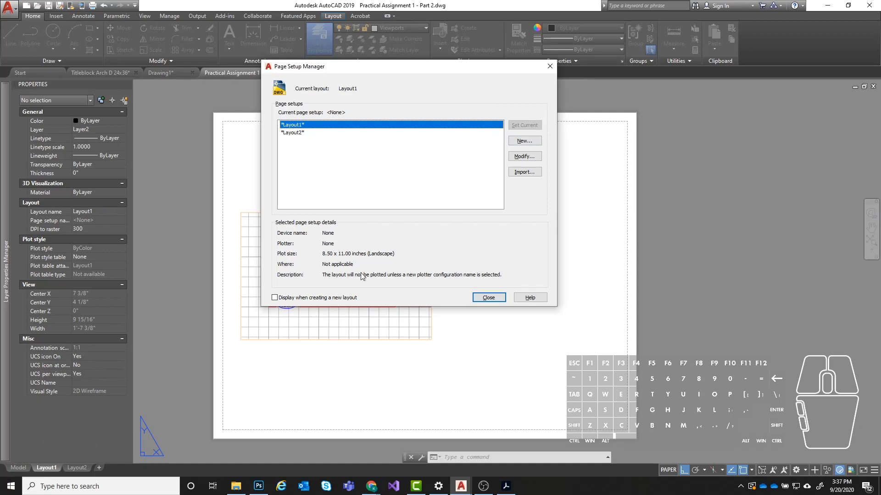
pyautogui.moveTo(364, 66); pyautogui.dragTo(327, 73)
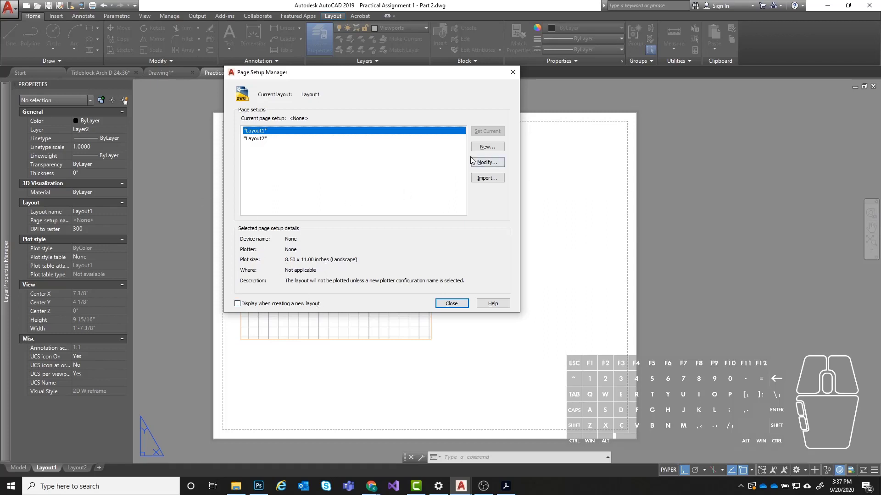
pyautogui.click(493, 147)
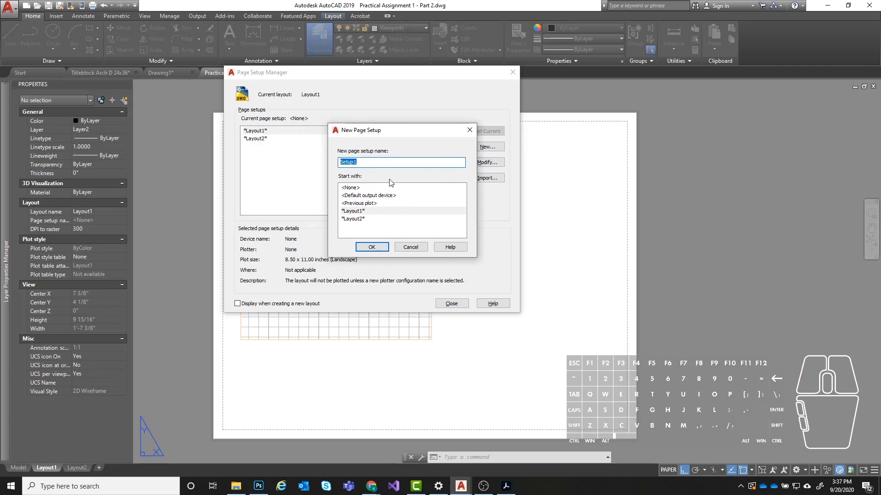
pyautogui.write('11x17')
pyautogui.click(371, 247)
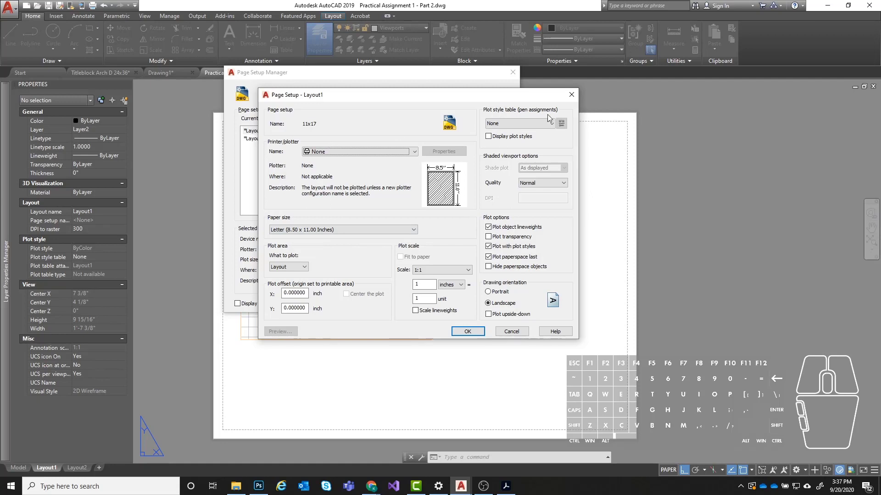
# - Assign the KSU-full.ctb plot style table and the AutoCAD PDF (High Quality Print).pc3 plotter to the 11x17 page setup
pyautogui.click(502, 122)
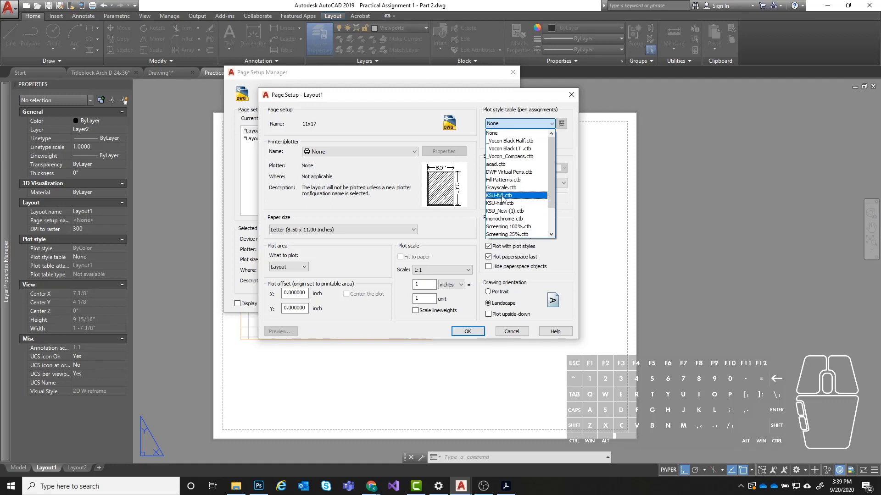
pyautogui.click(502, 196)
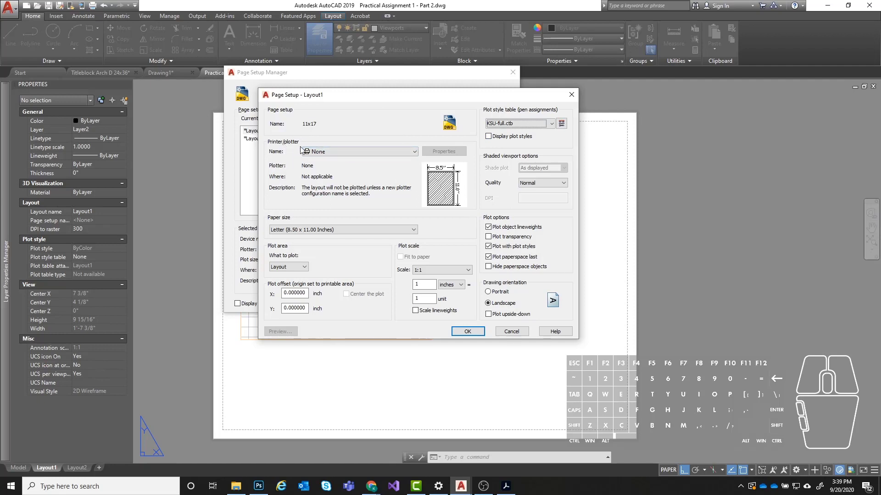
pyautogui.click(341, 153)
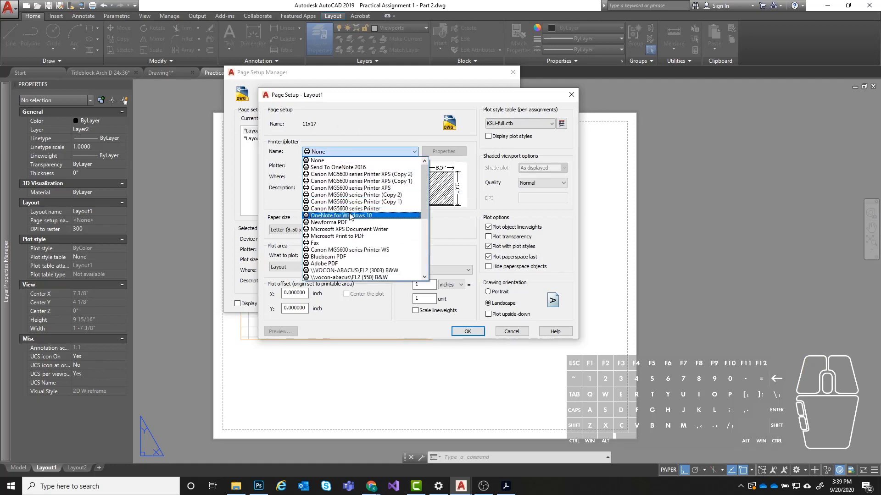
pyautogui.scroll(-7, 344, 182)
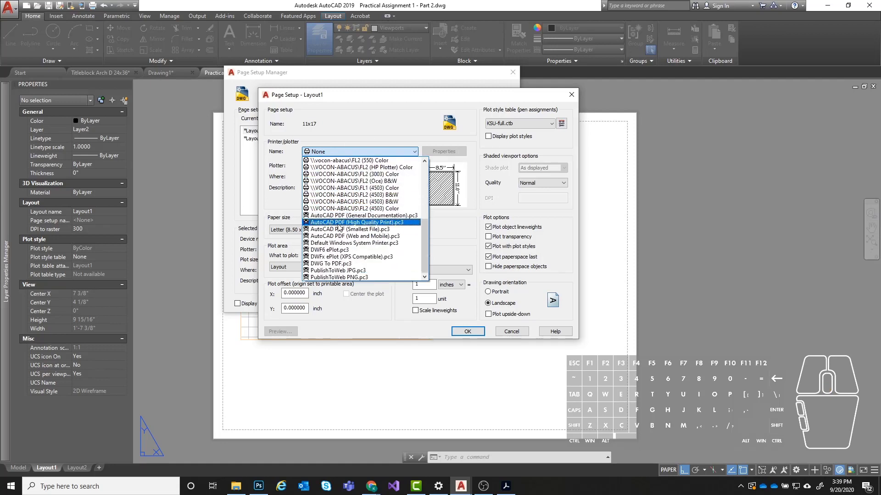
pyautogui.click(393, 224)
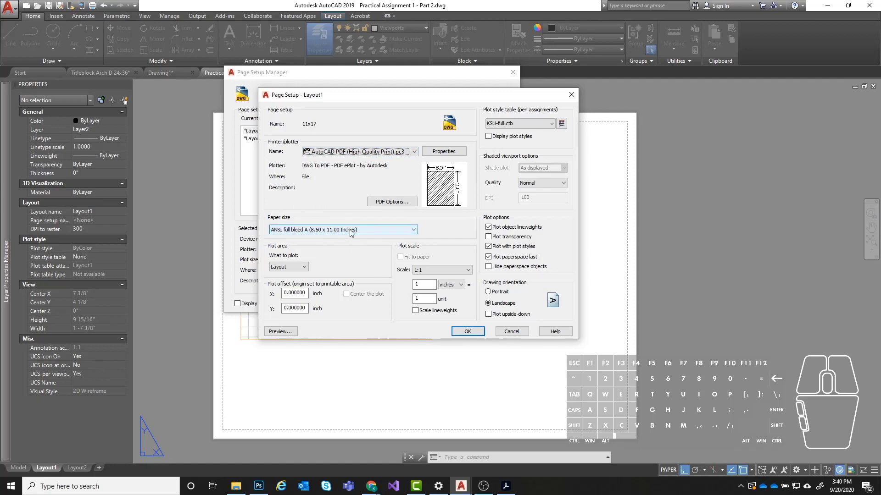
# - Set the 11x17 page setup's paper size to ANSI full bleed B (17.00 x 11.00 Inches)
pyautogui.click(318, 231)
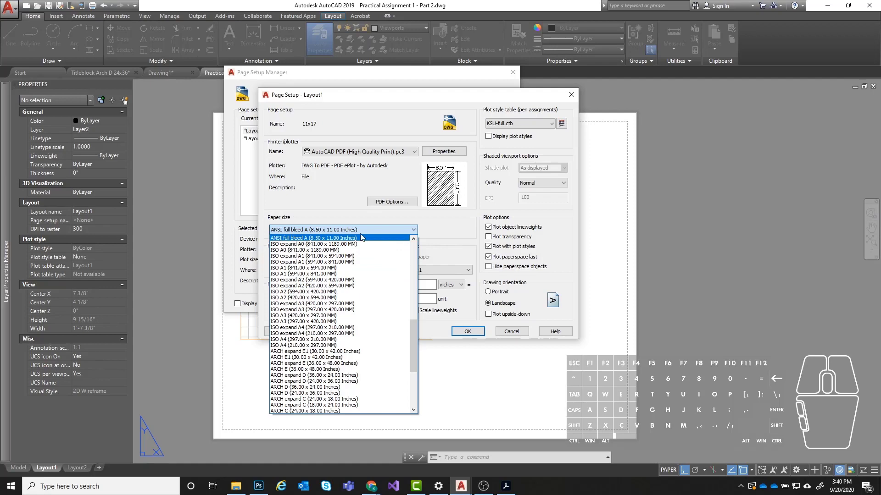
pyautogui.scroll(-1, 369, 285)
pyautogui.scroll(-5, 370, 285)
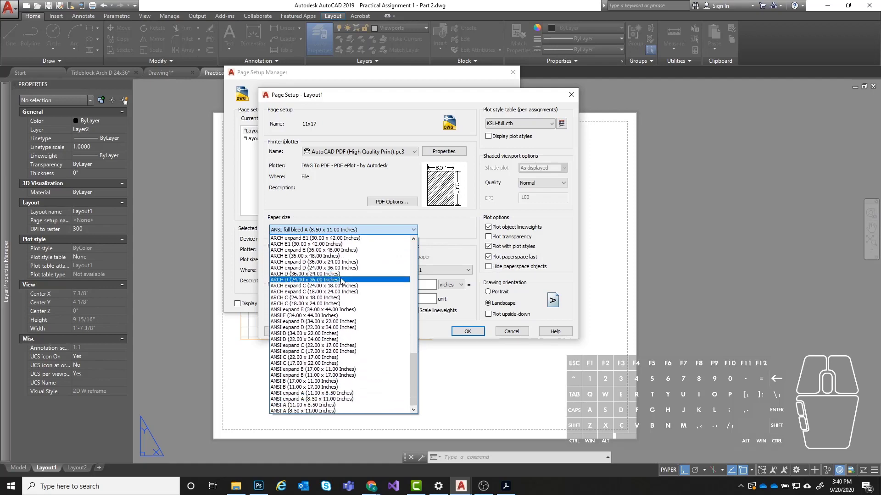
pyautogui.scroll(6, 367, 336)
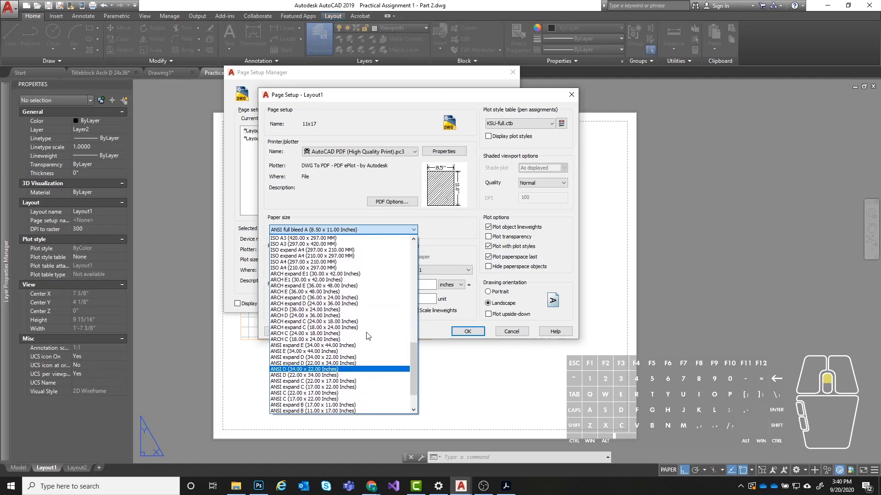
pyautogui.scroll(3, 367, 336)
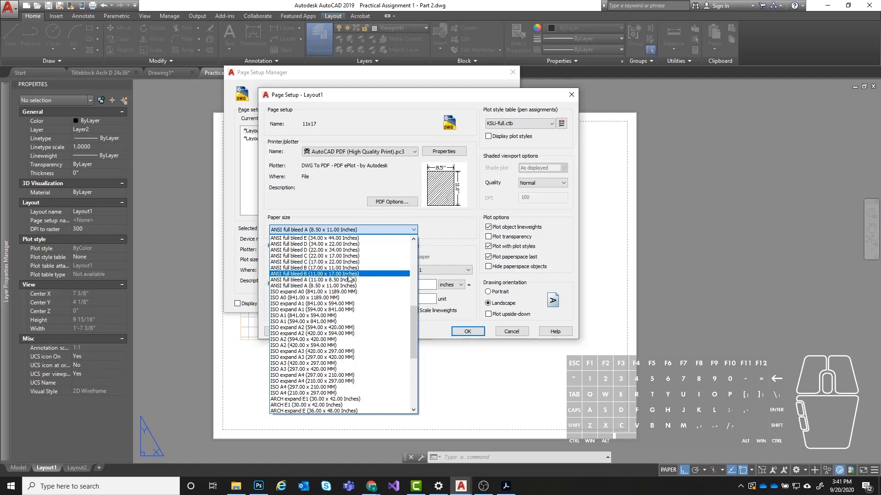
pyautogui.scroll(-9, 331, 271)
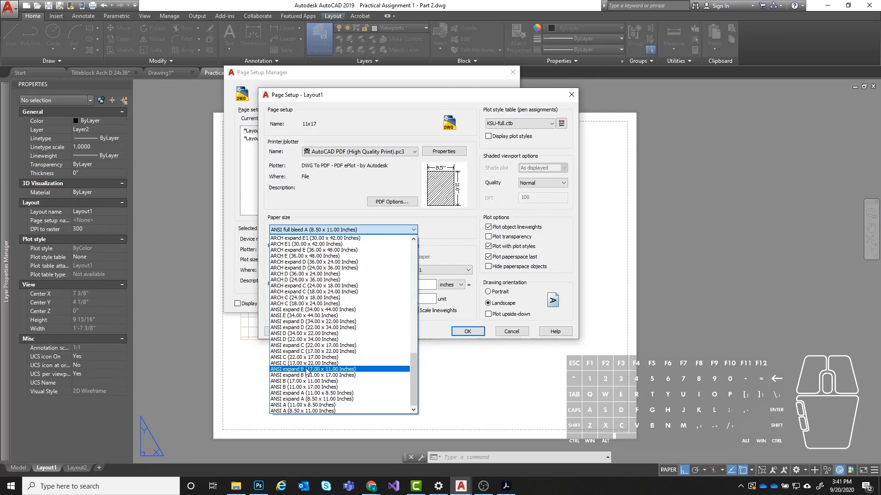
pyautogui.scroll(10, 354, 337)
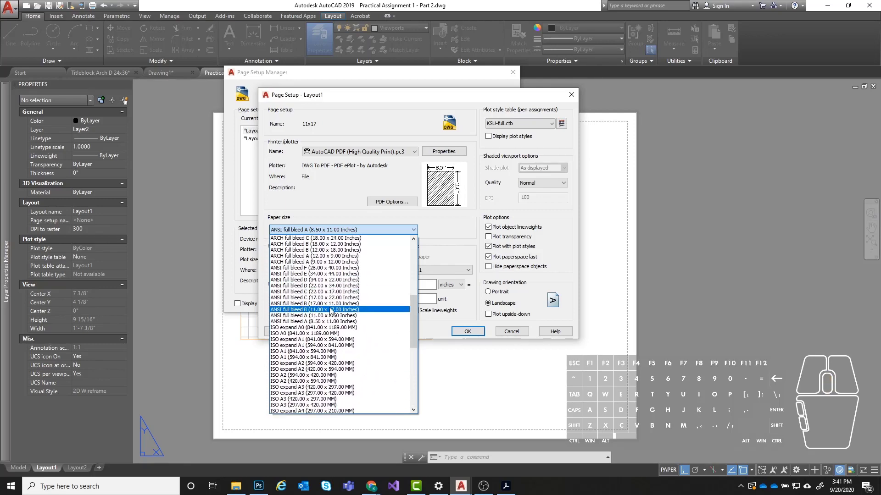
pyautogui.scroll(1, 334, 314)
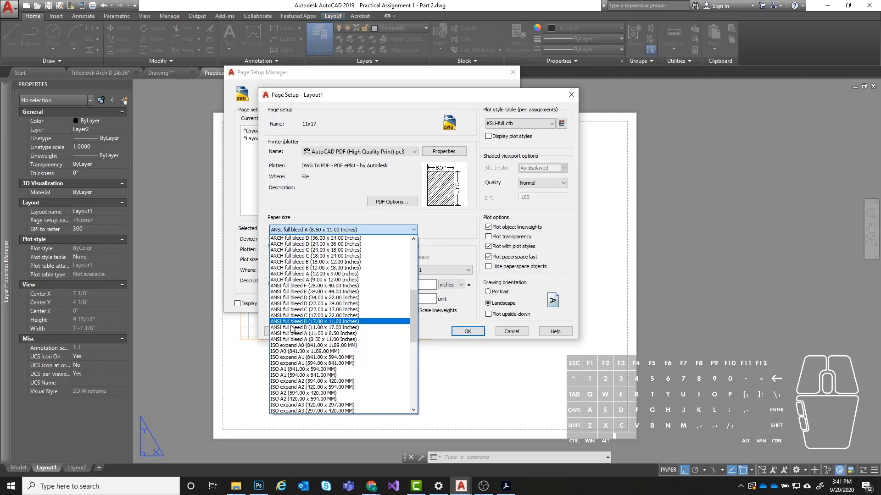
pyautogui.moveTo(415, 318); pyautogui.dragTo(415, 363)
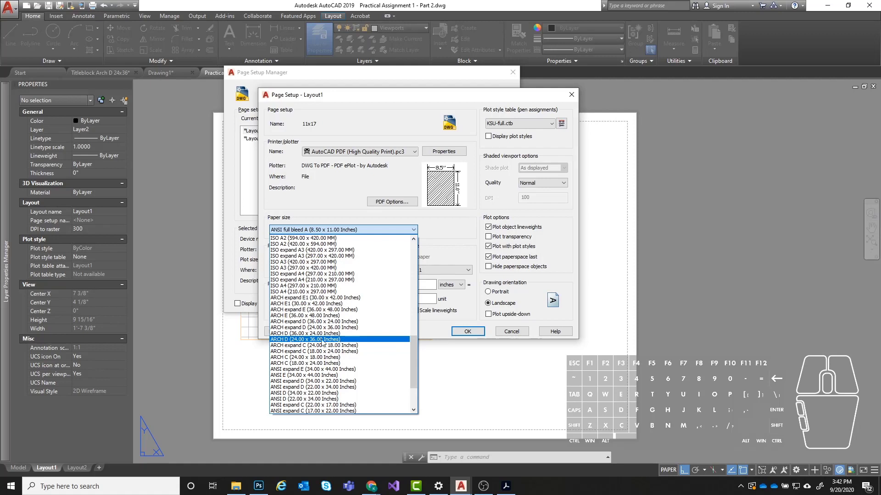
pyautogui.scroll(2, 379, 259)
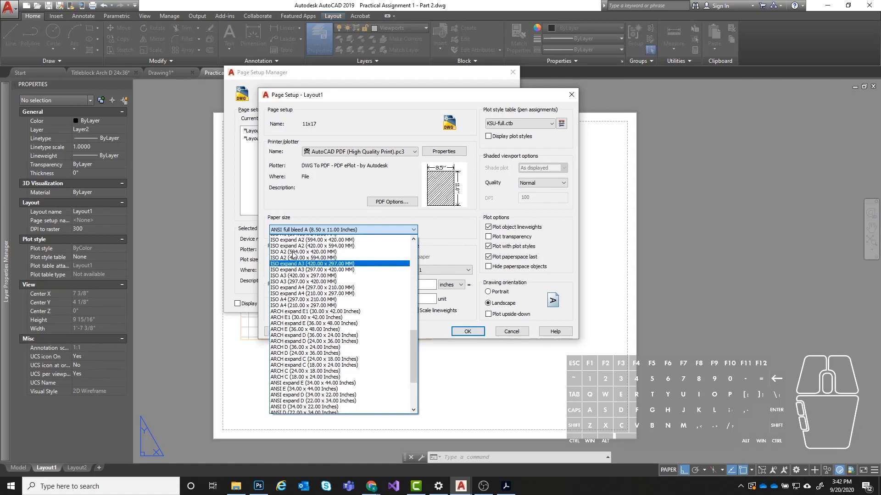
pyautogui.scroll(5, 335, 256)
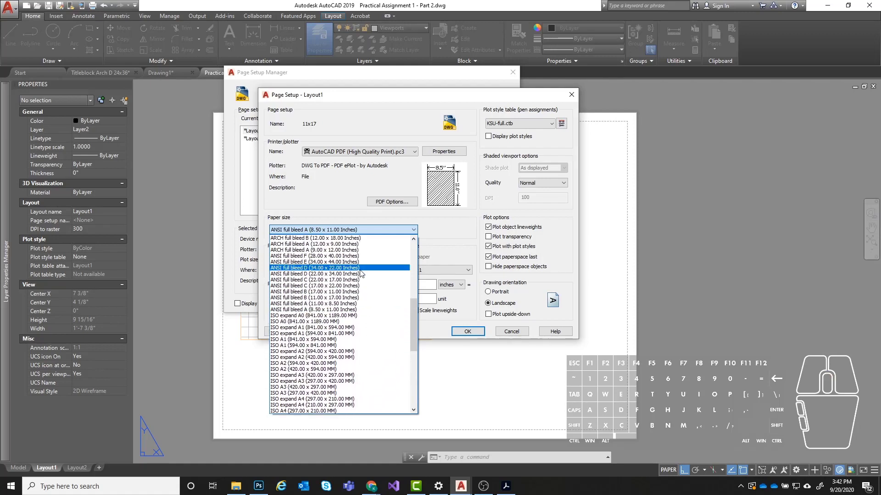
pyautogui.scroll(1, 335, 274)
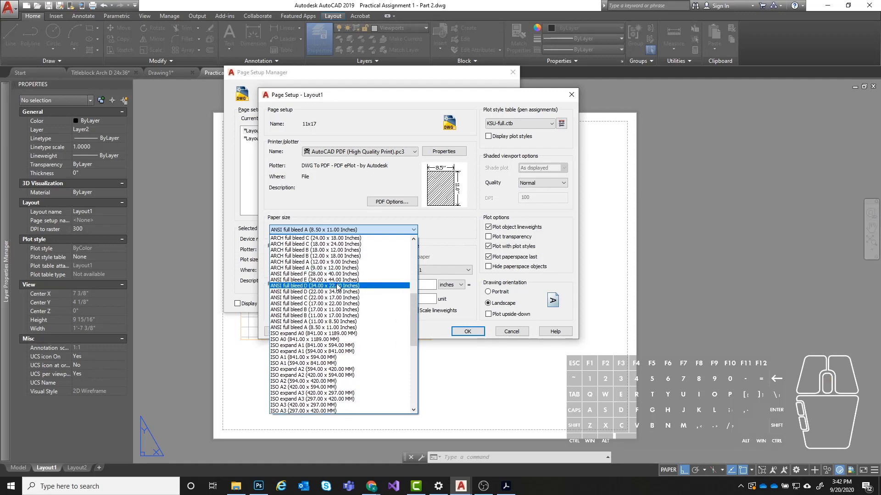
pyautogui.click(353, 311)
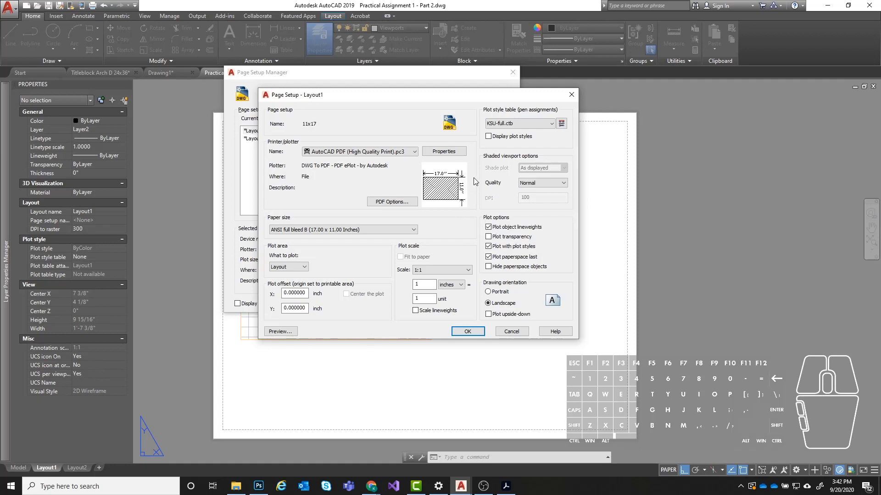
# - Save the 11x17 page setup, make it current for Layout1, and close the Page Setup Manager
pyautogui.moveTo(440, 182)
pyautogui.click(421, 100)
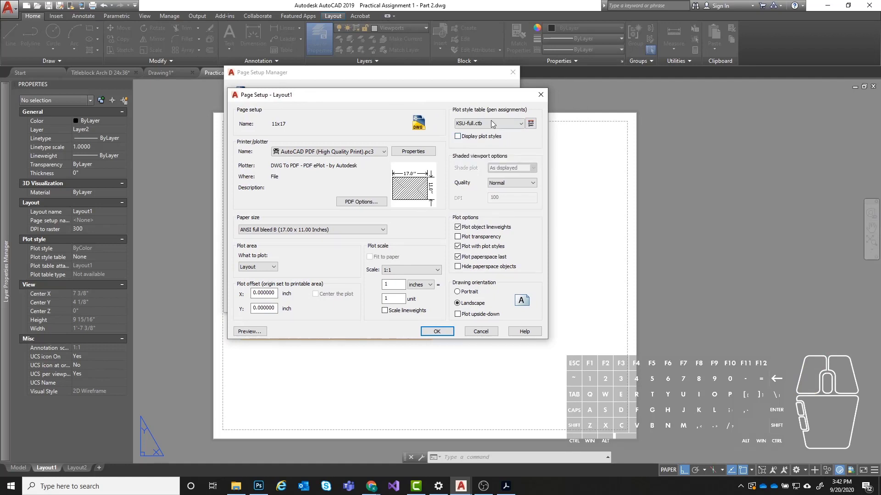
pyautogui.moveTo(439, 100); pyautogui.dragTo(478, 100)
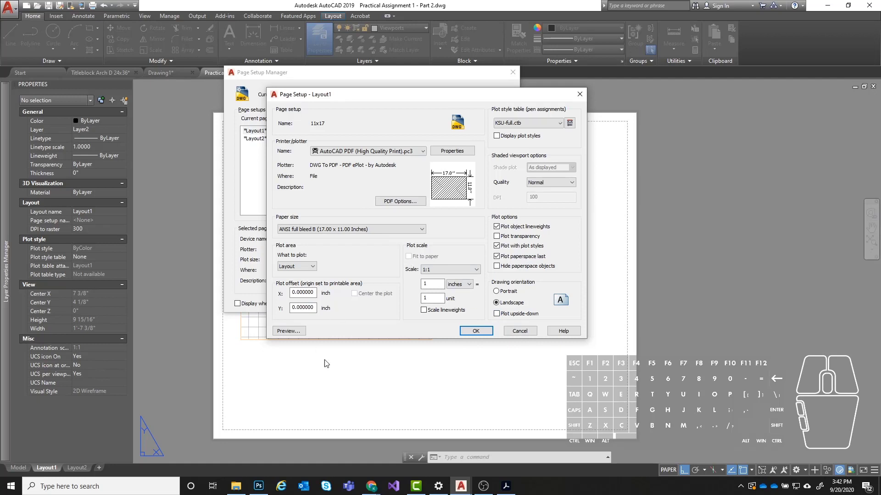
pyautogui.click(483, 332)
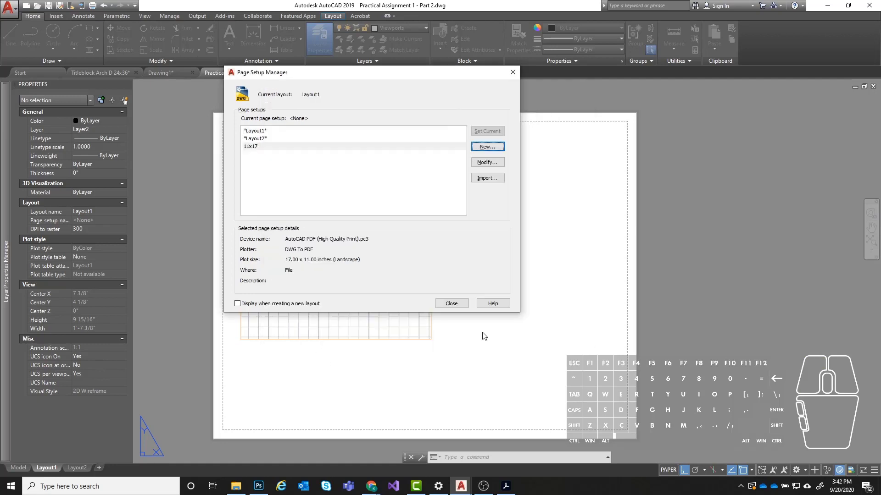
pyautogui.moveTo(287, 77); pyautogui.dragTo(403, 115)
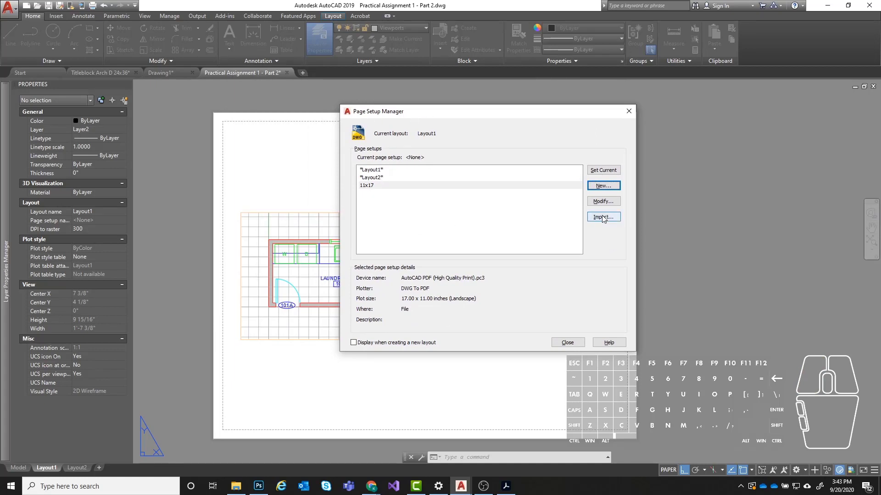
pyautogui.moveTo(443, 116); pyautogui.dragTo(441, 94)
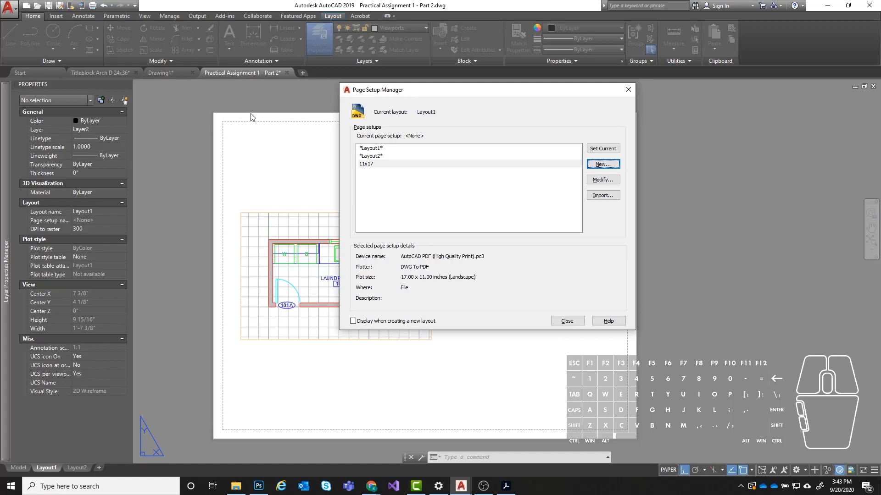
pyautogui.doubleClick(374, 164)
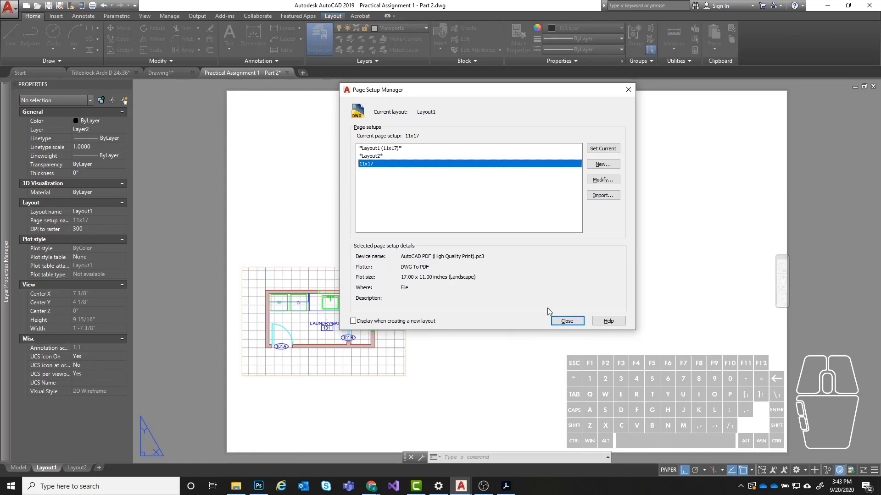
pyautogui.click(566, 321)
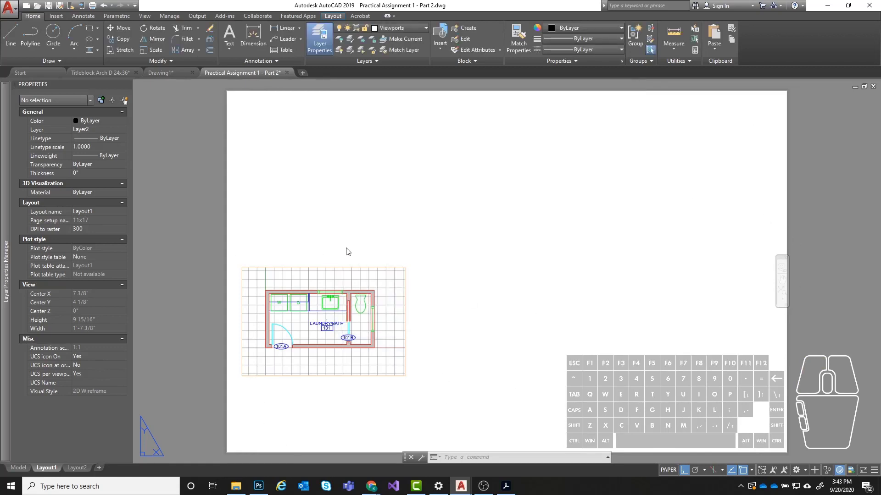
# - Examine the Layout1 sheet and the viewport's placement on it at the new page size
pyautogui.scroll(-2, 592, 255)
pyautogui.click(593, 255)
pyautogui.click(555, 234)
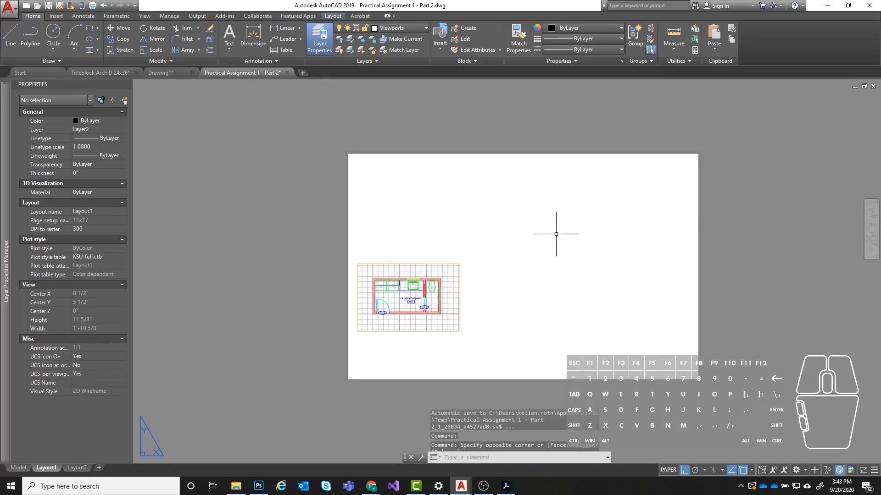
pyautogui.moveTo(612, 241); pyautogui.dragTo(510, 227, button='middle')
pyautogui.scroll(2, 509, 227)
pyautogui.moveTo(273, 225); pyautogui.dragTo(358, 212, button='middle')
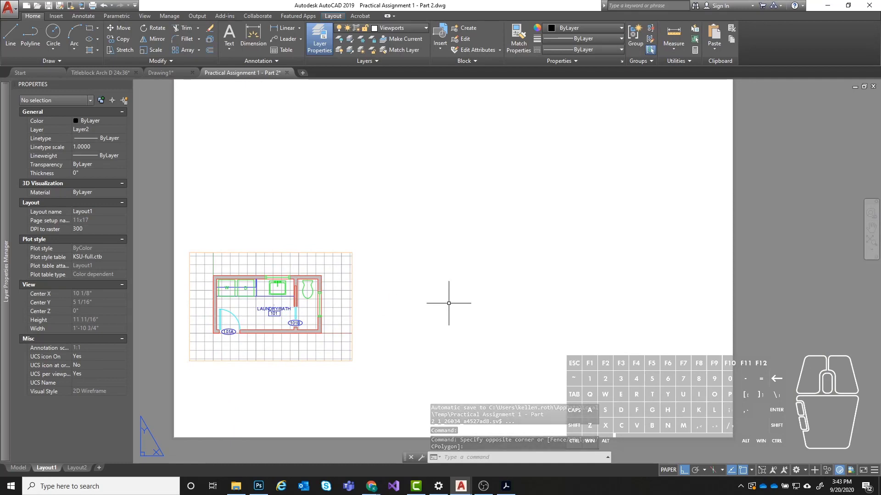
pyautogui.scroll(-2, 467, 297)
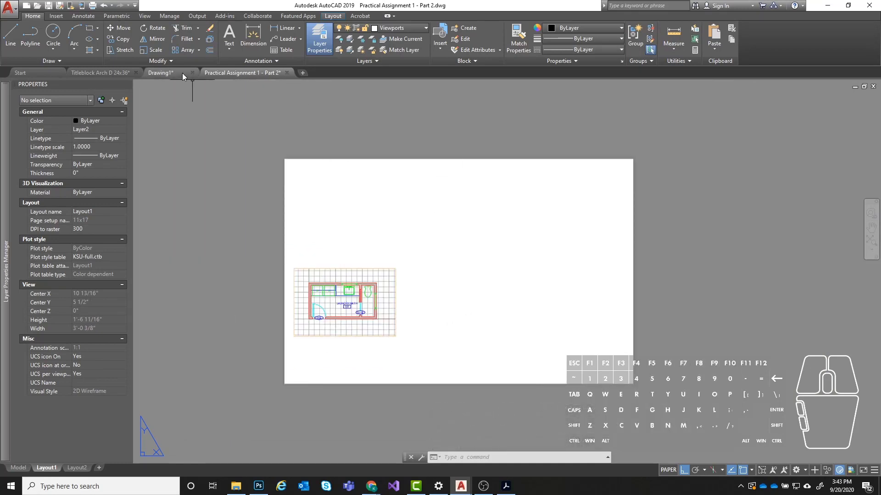
pyautogui.moveTo(182, 73)
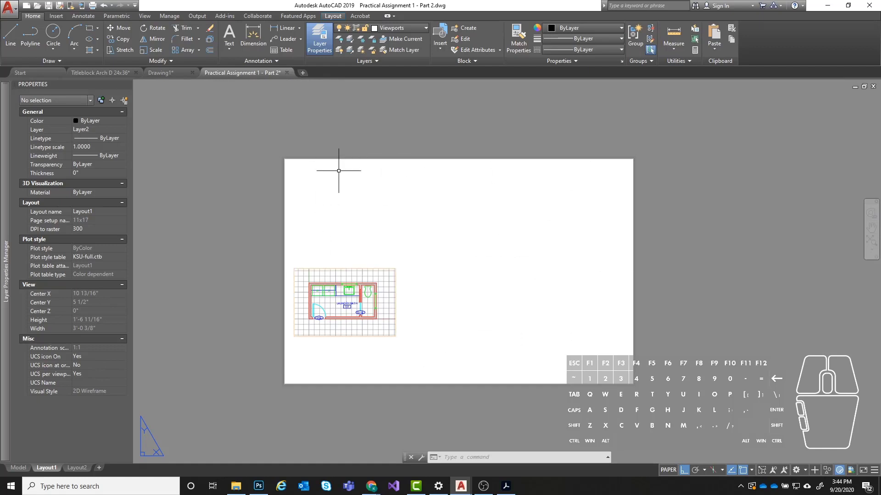
pyautogui.click(335, 17)
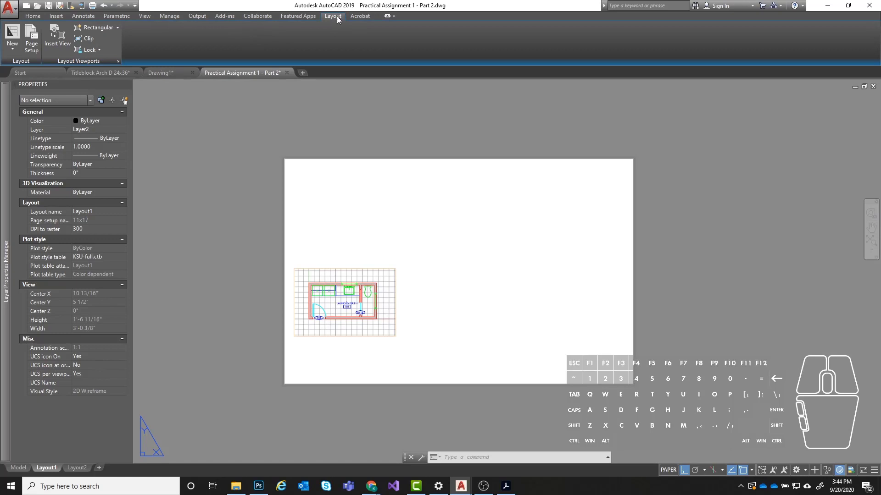
pyautogui.press('Escape')
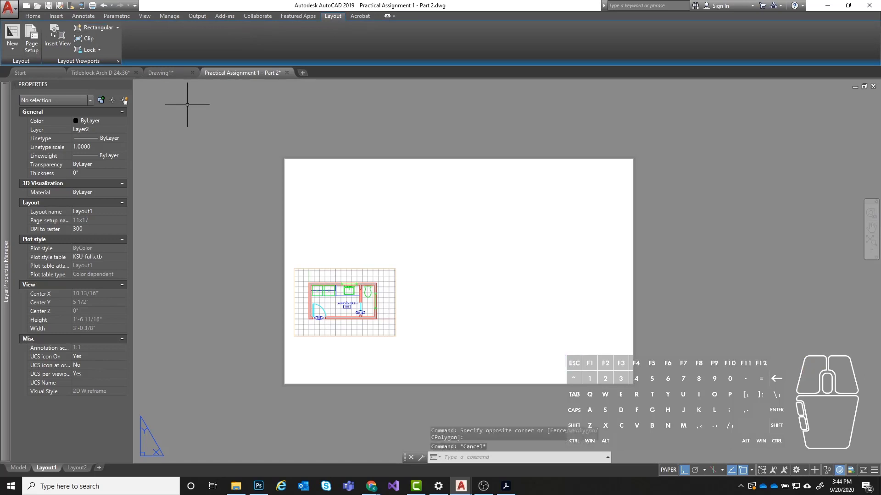
pyautogui.press('Escape')
pyautogui.click(33, 16)
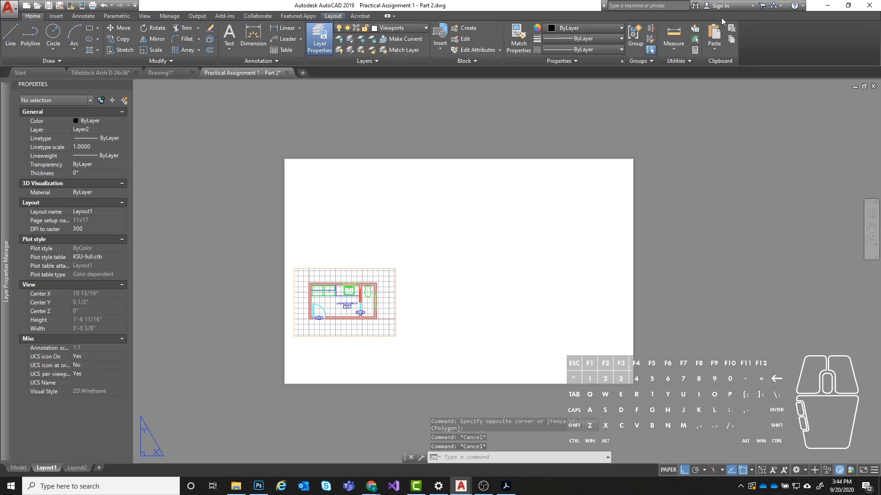
pyautogui.click(441, 46)
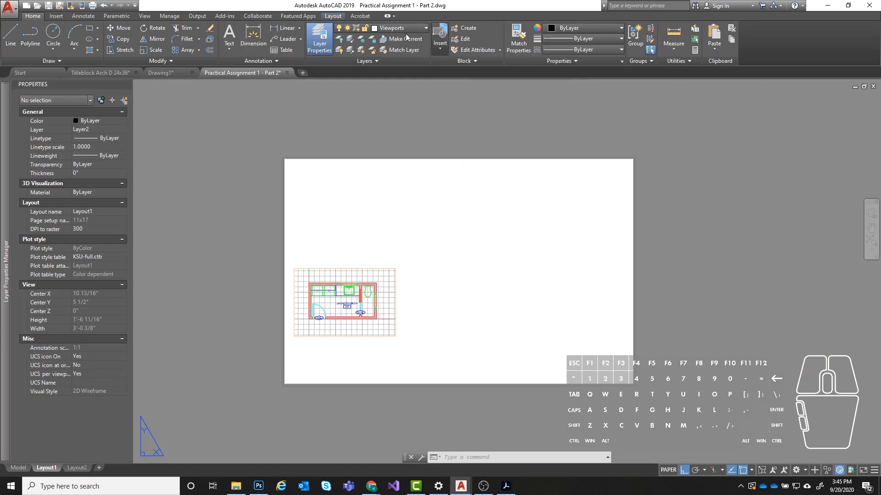
pyautogui.click(398, 157)
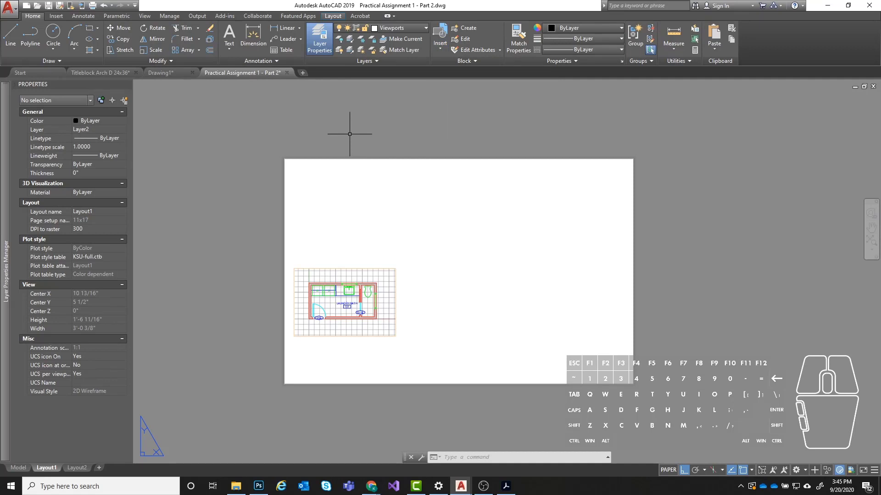
pyautogui.write('isnset')
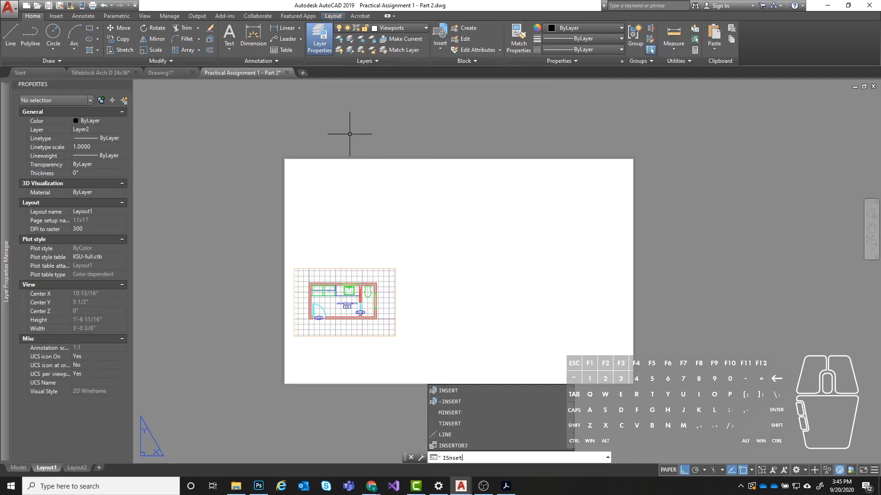
pyautogui.press('BackSpace')
pyautogui.press('BackSpace')
pyautogui.press('BackSpace')
pyautogui.press('BackSpace')
pyautogui.press('BackSpace')
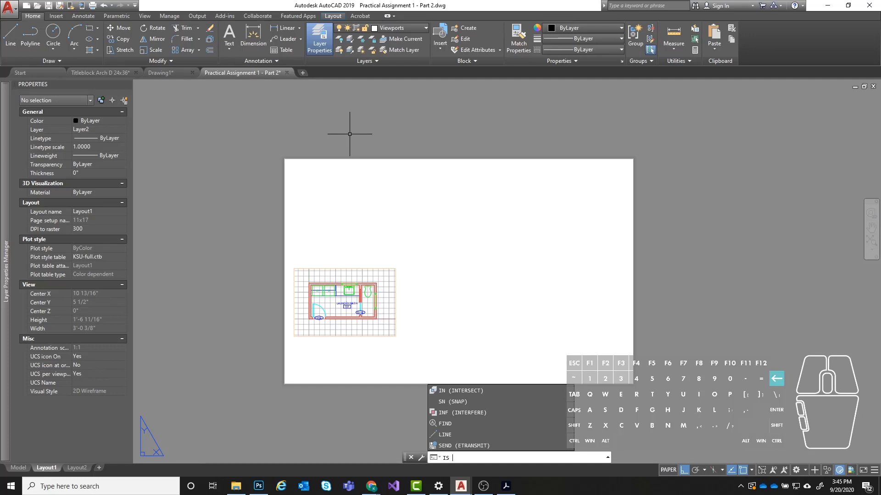
pyautogui.write('nsert')
pyautogui.press('Return')
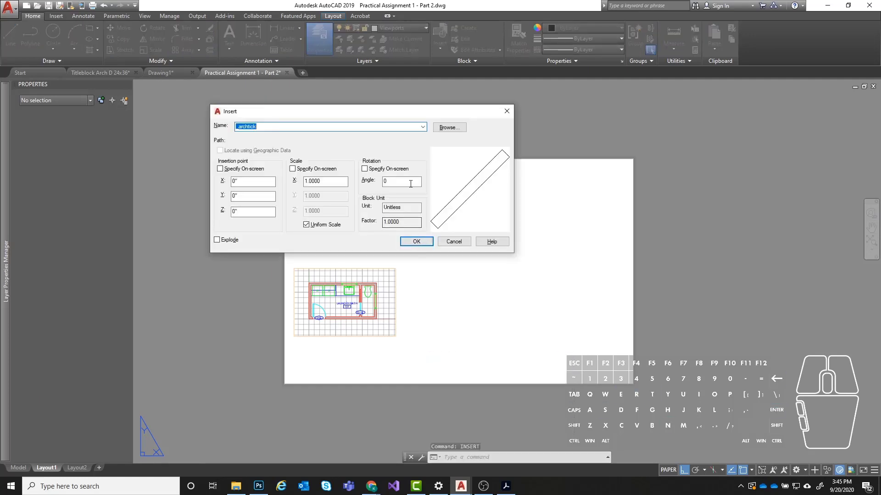
pyautogui.click(506, 112)
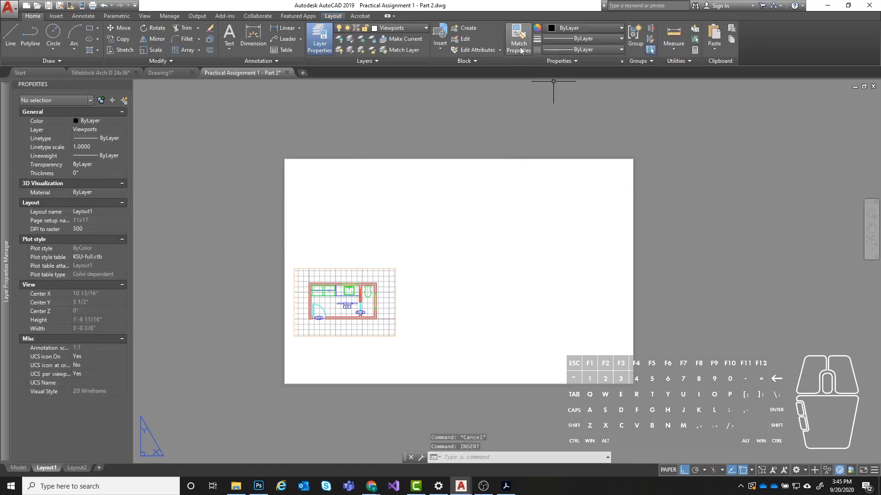
# - Choose CAED Titleblock 11x17.dwg from the Titleblocks folder as the block to insert on Layout1
pyautogui.click(439, 46)
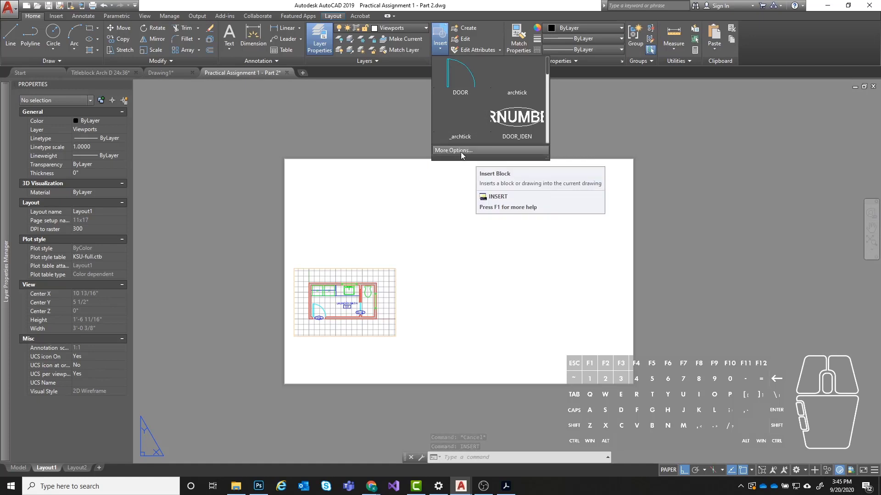
pyautogui.click(461, 151)
pyautogui.moveTo(270, 112); pyautogui.dragTo(428, 140)
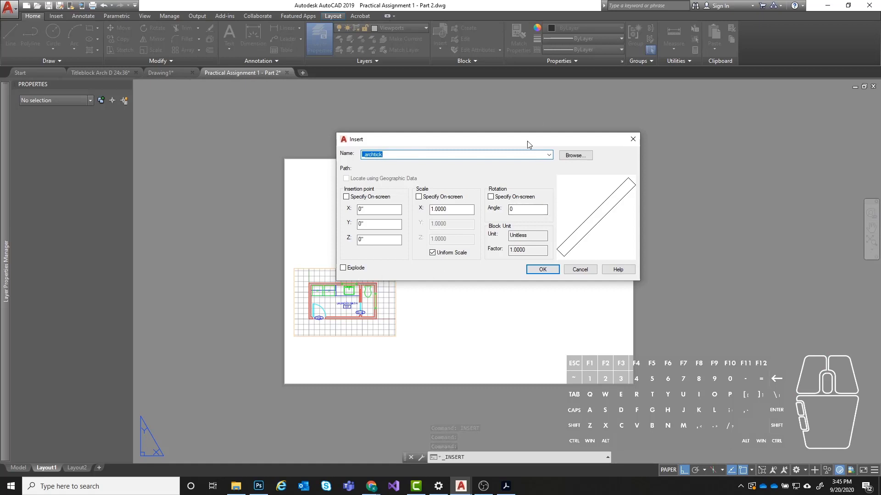
pyautogui.moveTo(528, 142); pyautogui.dragTo(486, 145)
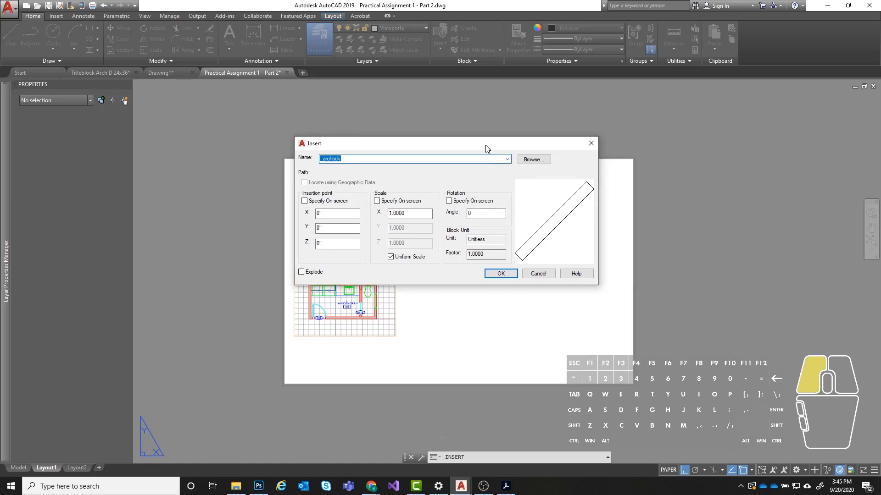
pyautogui.click(533, 160)
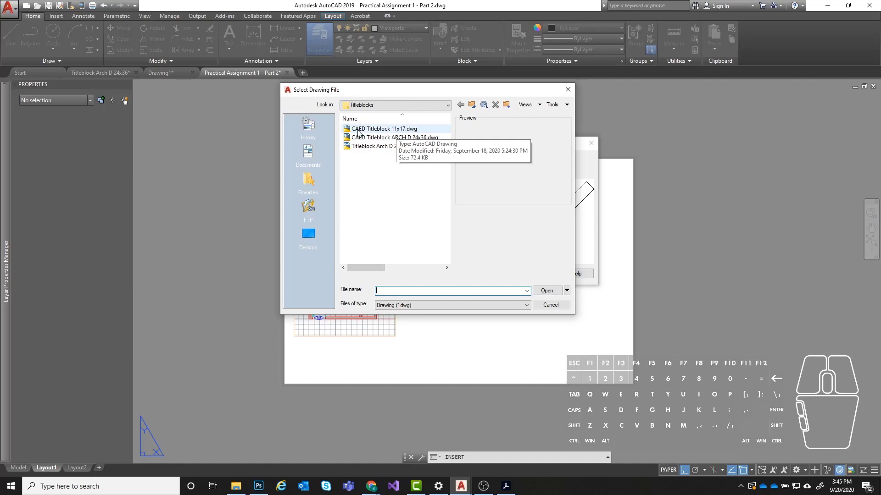
pyautogui.click(417, 130)
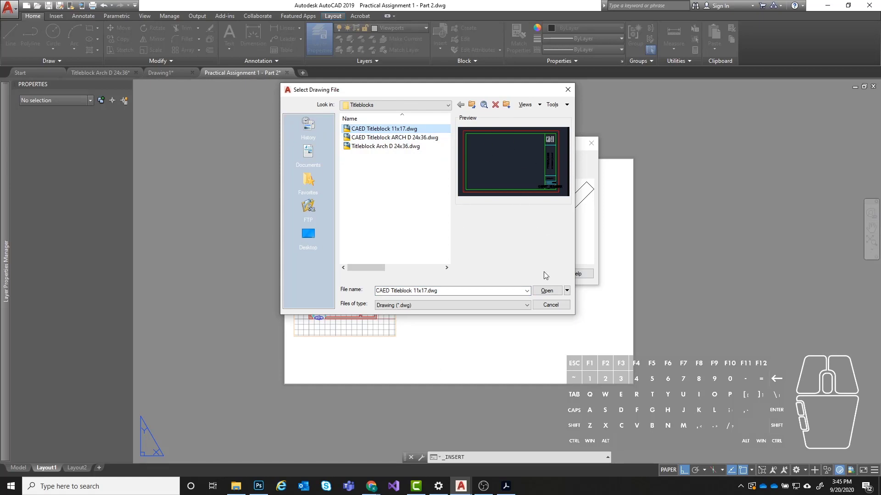
pyautogui.click(546, 290)
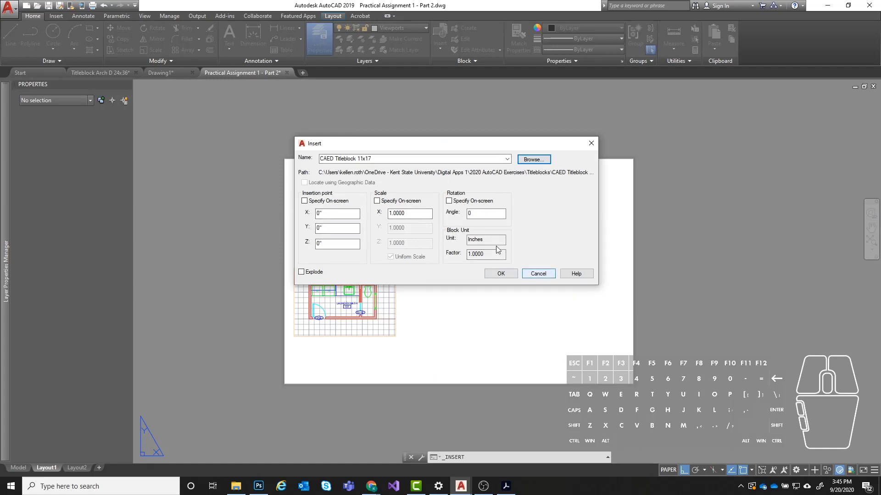
# - Insert the 11x17 titleblock at 0,0,0 with scale 1 and rotation 0, accepting its default attribute values
pyautogui.click(501, 274)
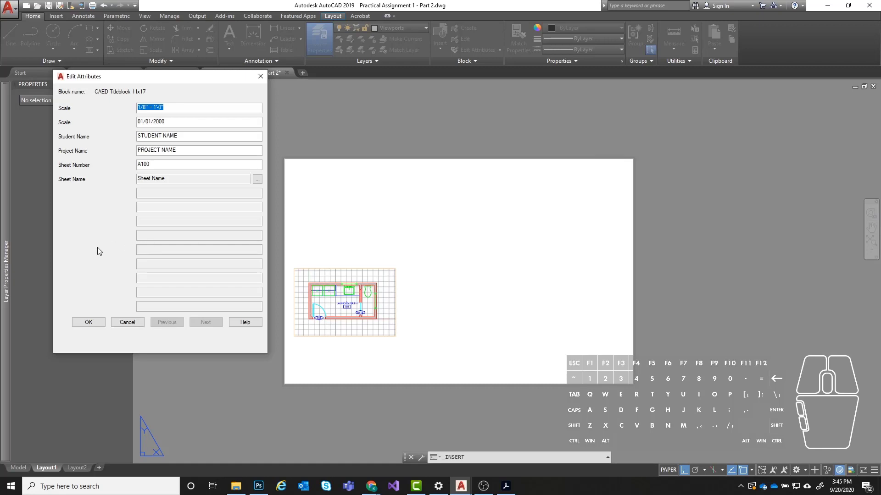
pyautogui.moveTo(108, 75); pyautogui.dragTo(74, 70)
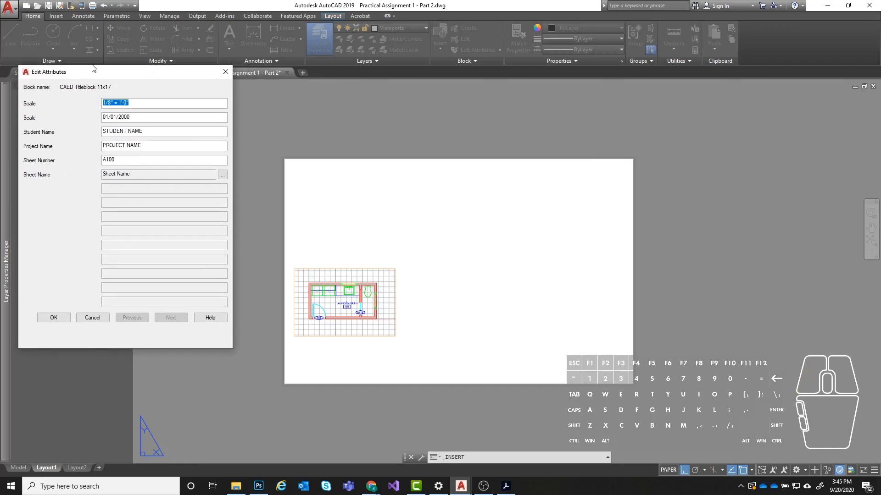
pyautogui.click(54, 318)
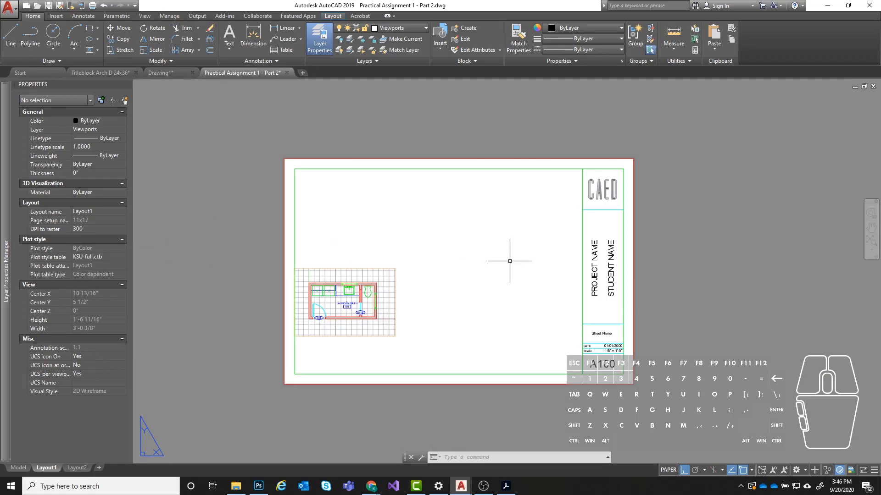
# - Examine the inserted titleblock's border, logo, project and student name fields, sheet name, date, scale and sheet number
pyautogui.scroll(3, 452, 257)
pyautogui.moveTo(540, 226); pyautogui.dragTo(529, 244, button='middle')
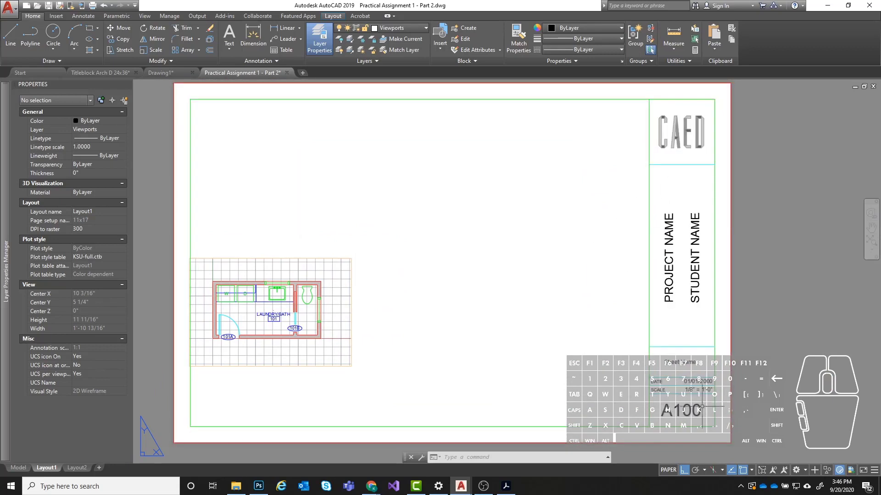
pyautogui.scroll(4, 611, 419)
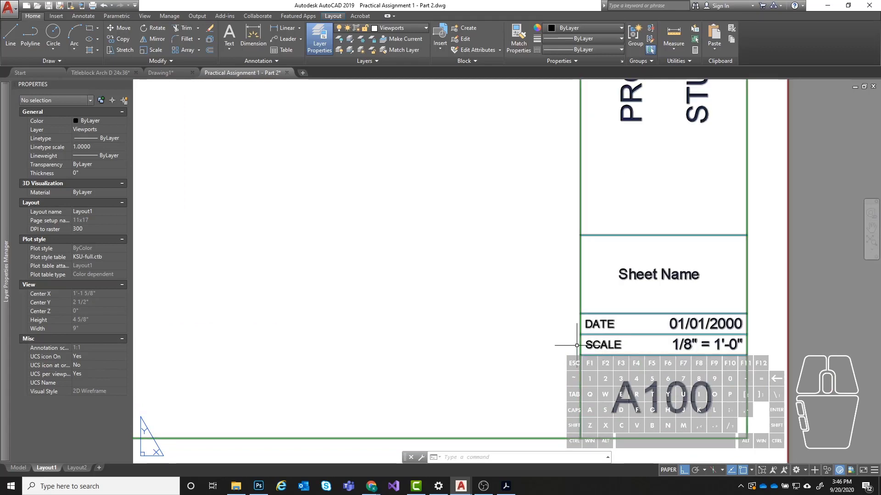
pyautogui.scroll(-2, 766, 349)
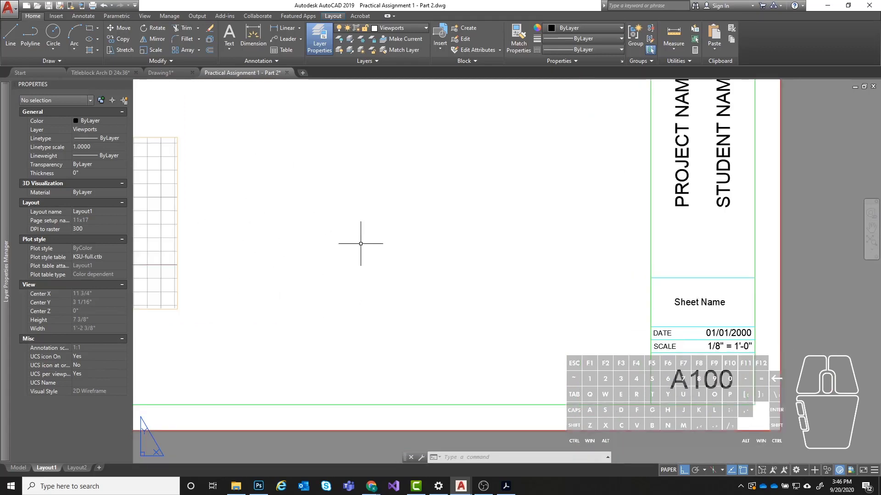
pyautogui.scroll(2, 420, 295)
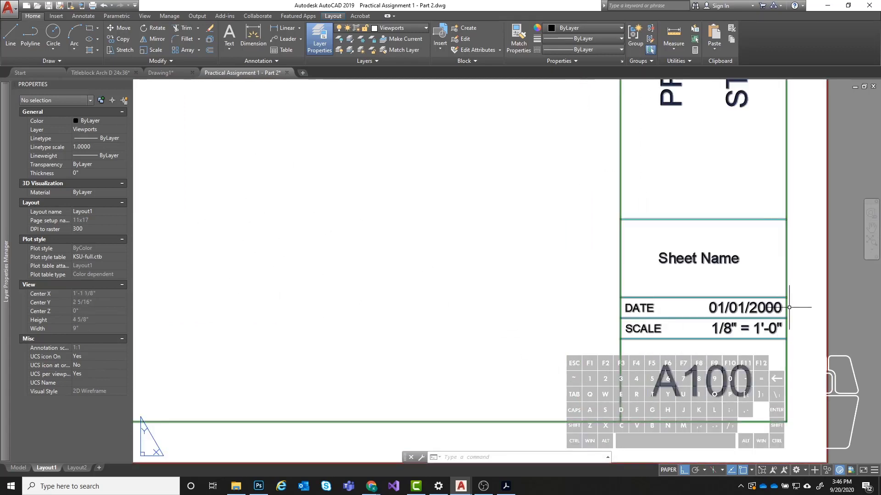
pyautogui.scroll(-2, 497, 315)
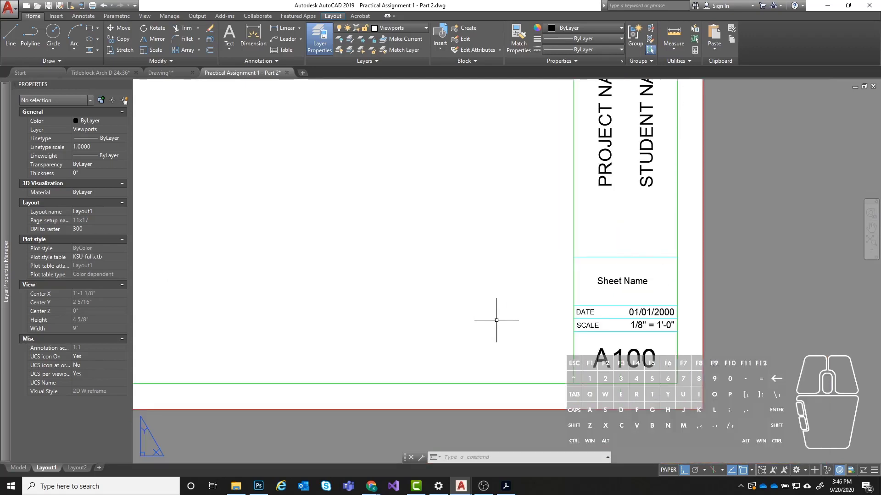
pyautogui.moveTo(679, 185); pyautogui.dragTo(601, 313, button='middle')
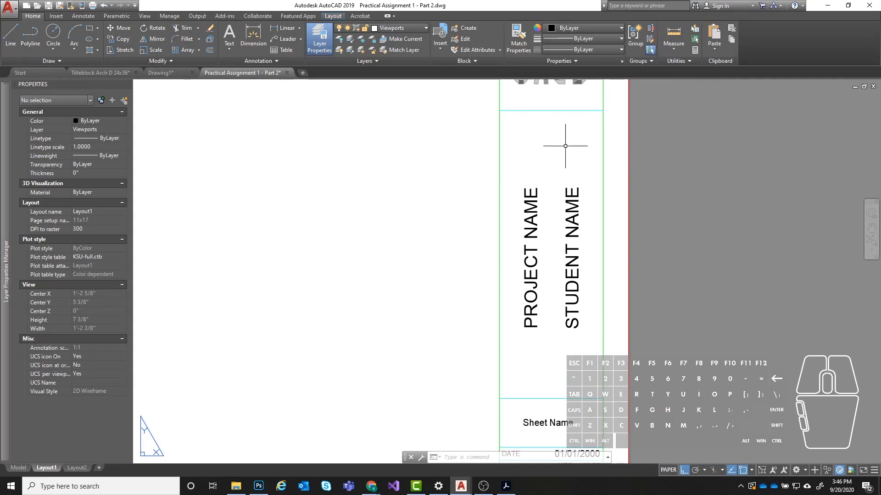
pyautogui.scroll(-2, 629, 268)
pyautogui.moveTo(531, 140); pyautogui.dragTo(619, 185, button='middle')
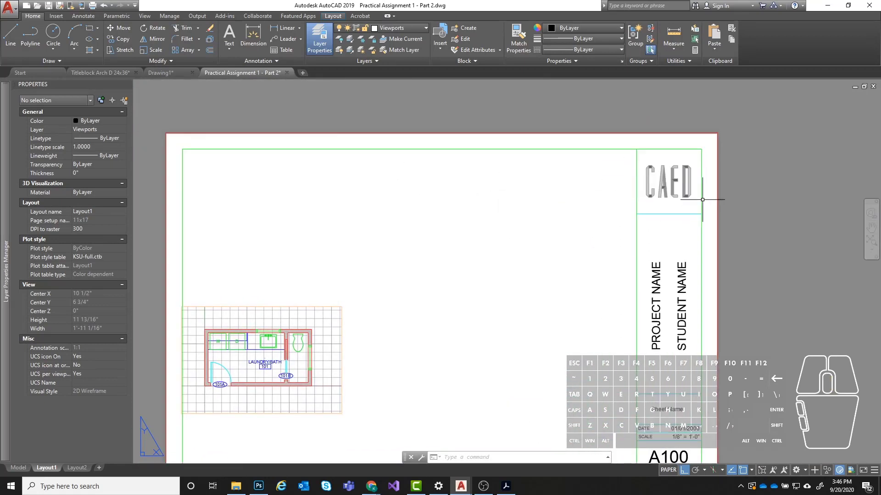
pyautogui.scroll(-3, 548, 216)
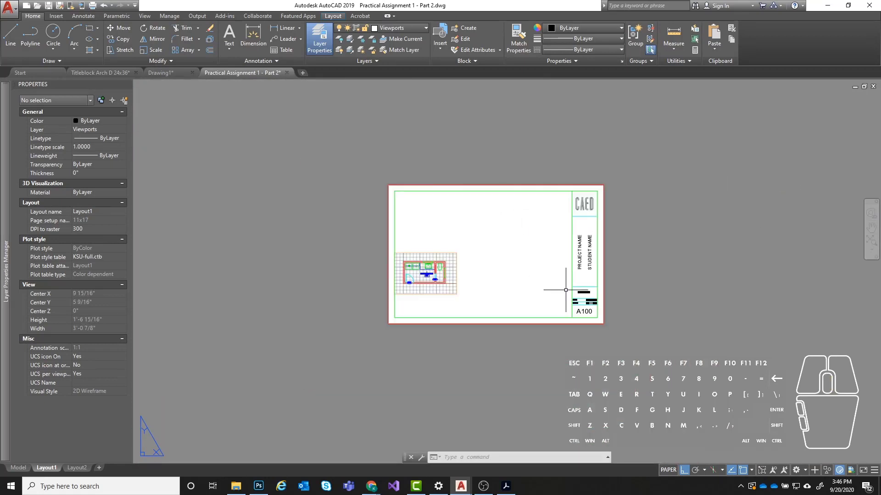
# - Set the titleblock's sheet number attribute to A101
pyautogui.scroll(3, 505, 257)
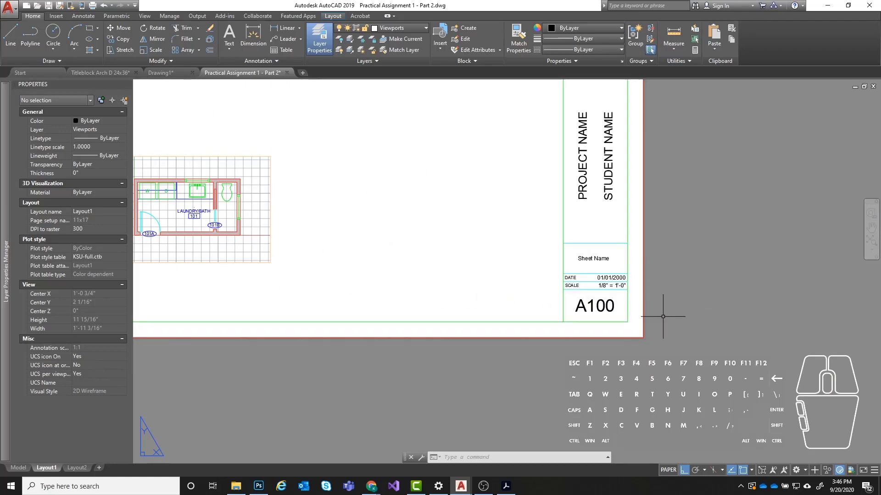
pyautogui.scroll(2, 660, 303)
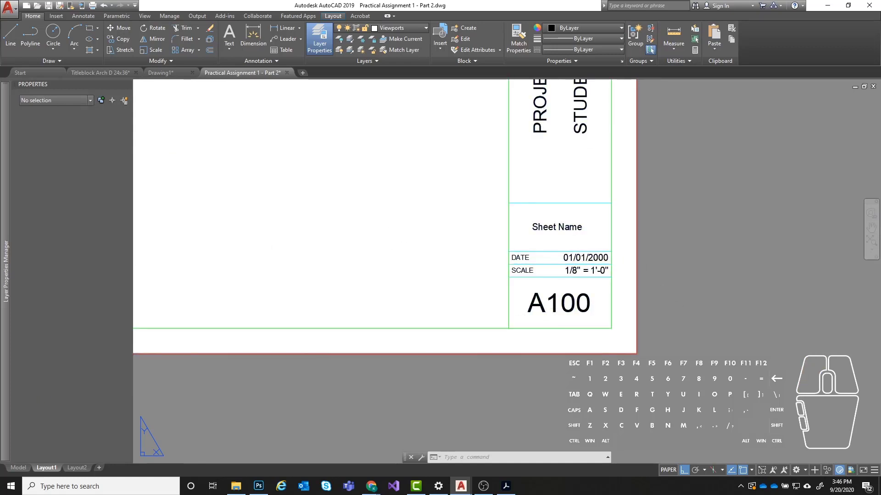
pyautogui.doubleClick(559, 303)
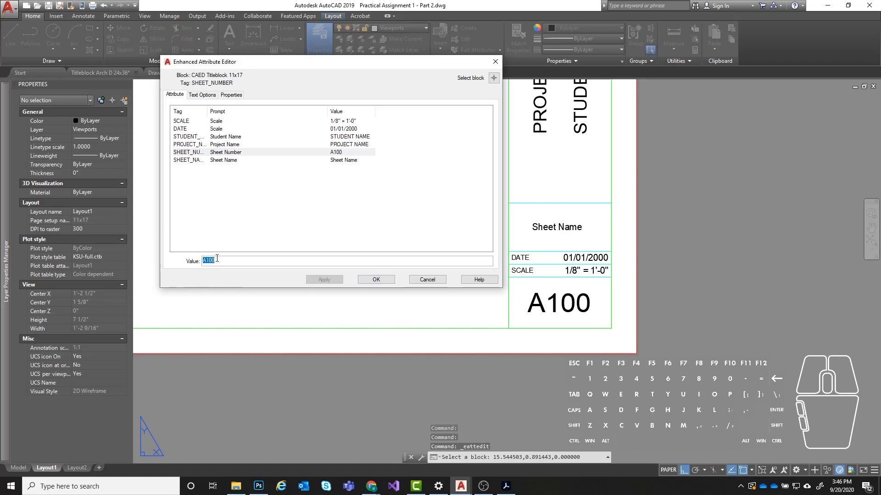
pyautogui.doubleClick(217, 260)
pyautogui.click(214, 261)
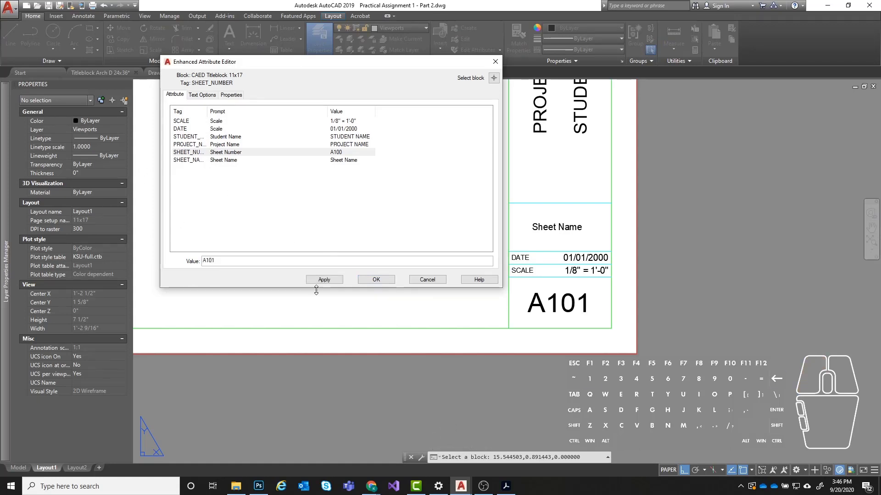
pyautogui.click(323, 280)
pyautogui.click(377, 282)
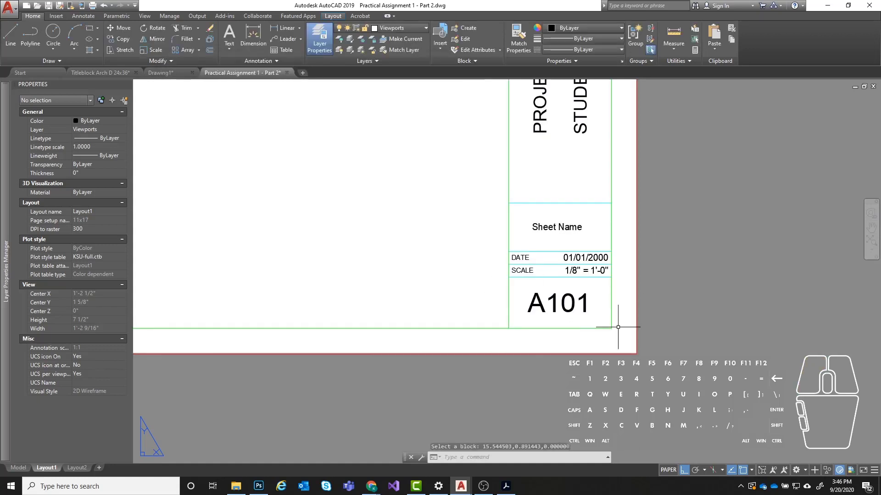
# - Examine the whole sheet and the floor plan viewport's placement within the titleblock border
pyautogui.scroll(-2, 557, 312)
pyautogui.moveTo(333, 219); pyautogui.dragTo(382, 250, button='middle')
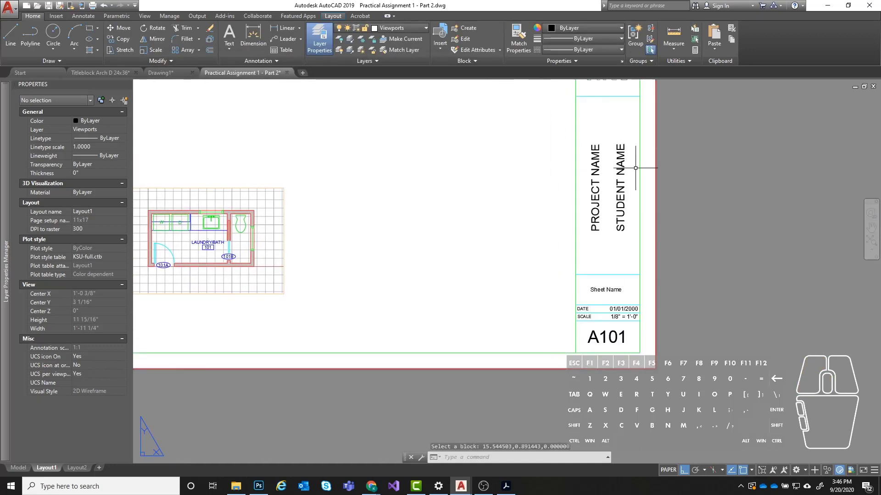
pyautogui.scroll(-2, 224, 228)
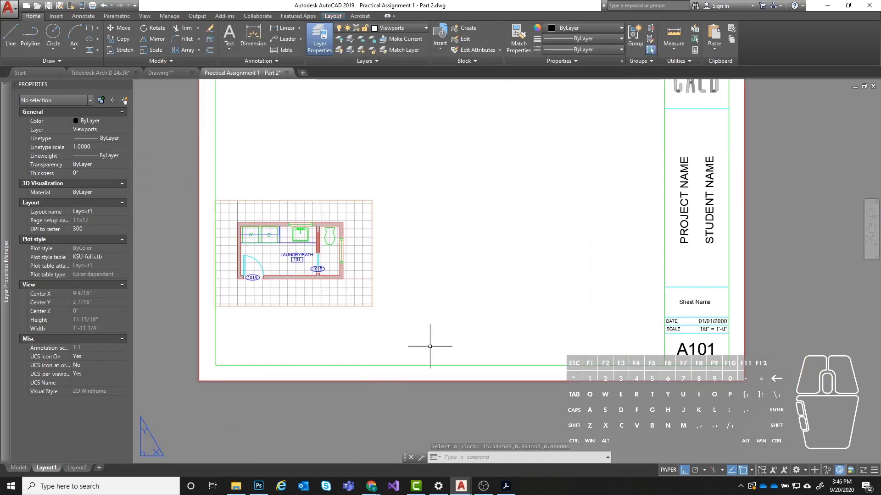
pyautogui.scroll(-2, 507, 173)
pyautogui.scroll(2, 472, 232)
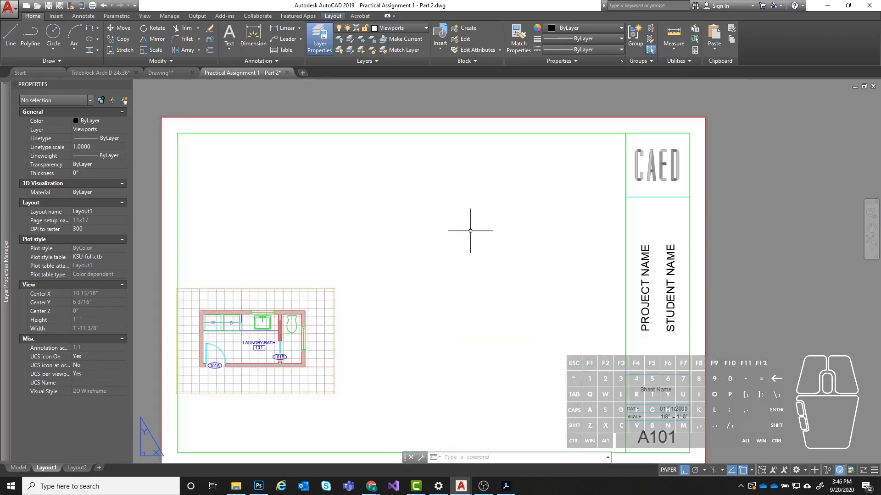
pyautogui.scroll(1, 337, 326)
pyautogui.moveTo(352, 280); pyautogui.dragTo(349, 300, button='middle')
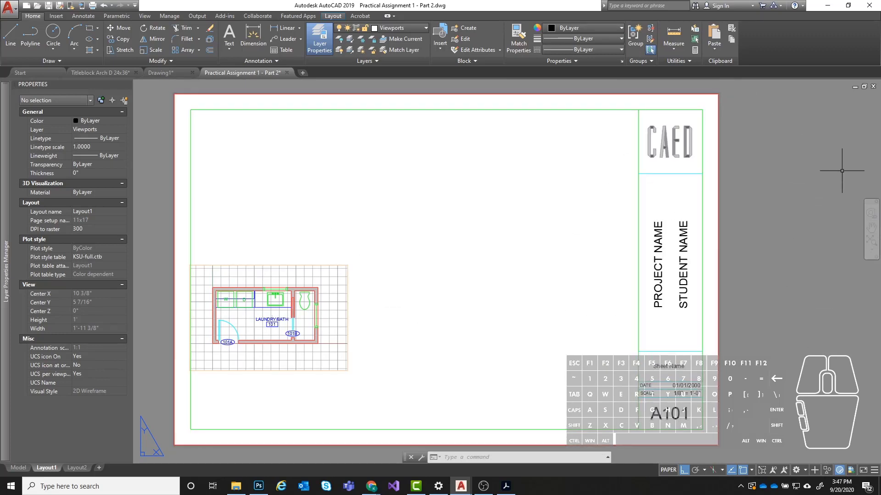
# - Move the floor plan viewport diagonally up and right with Ortho off, centring it at about X 4 9/16", Y 5 11/16"
pyautogui.click(365, 234)
pyautogui.click(362, 235)
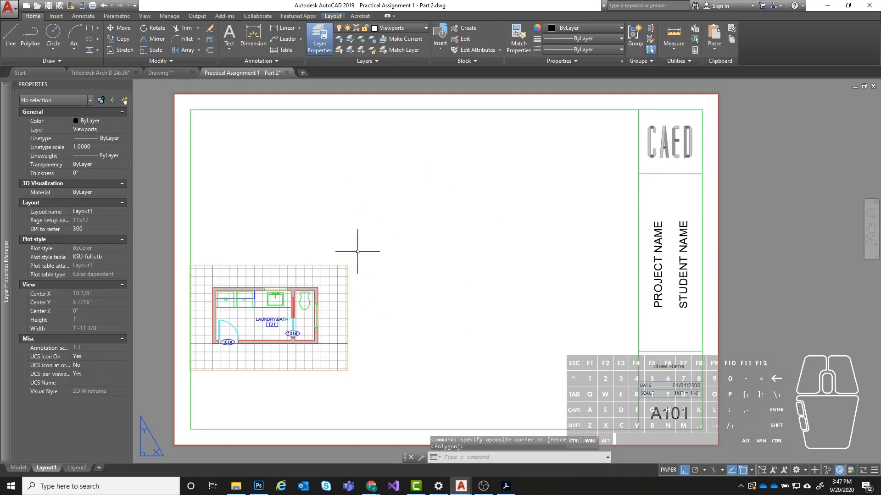
pyautogui.click(356, 250)
pyautogui.click(336, 260)
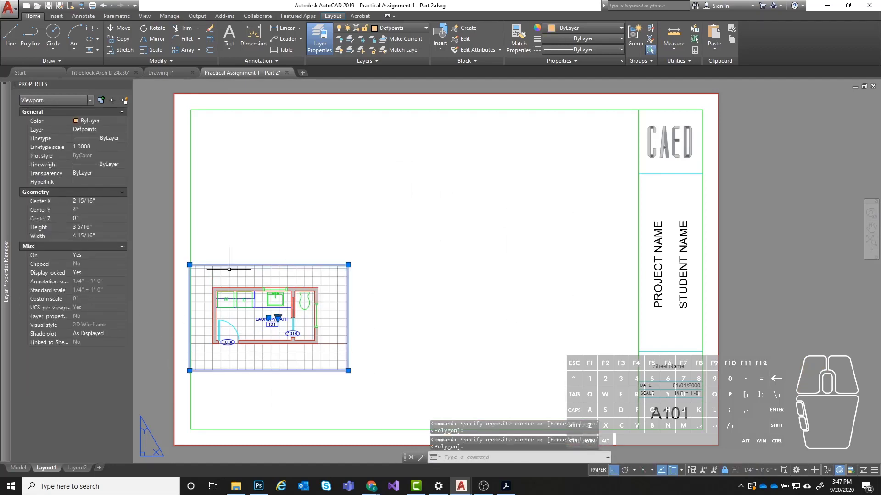
pyautogui.write('mo')
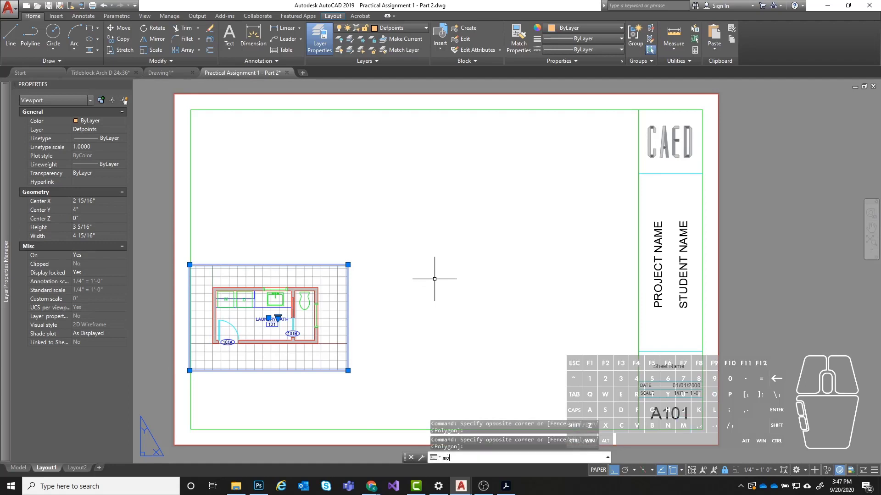
pyautogui.write('ve')
pyautogui.press('Return')
pyautogui.click(468, 302)
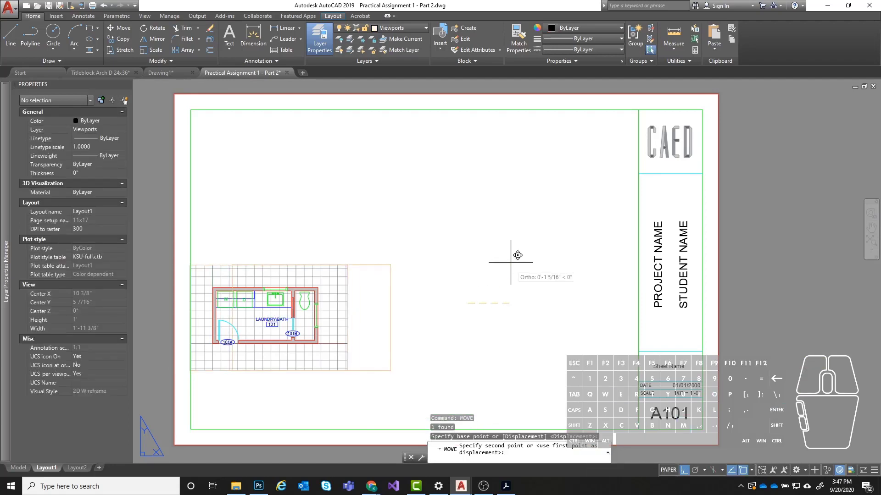
pyautogui.press('F8')
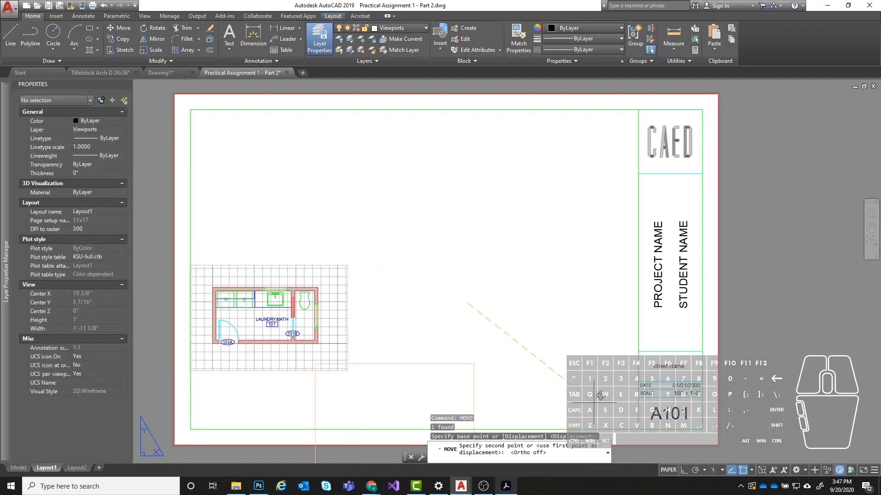
pyautogui.click(519, 248)
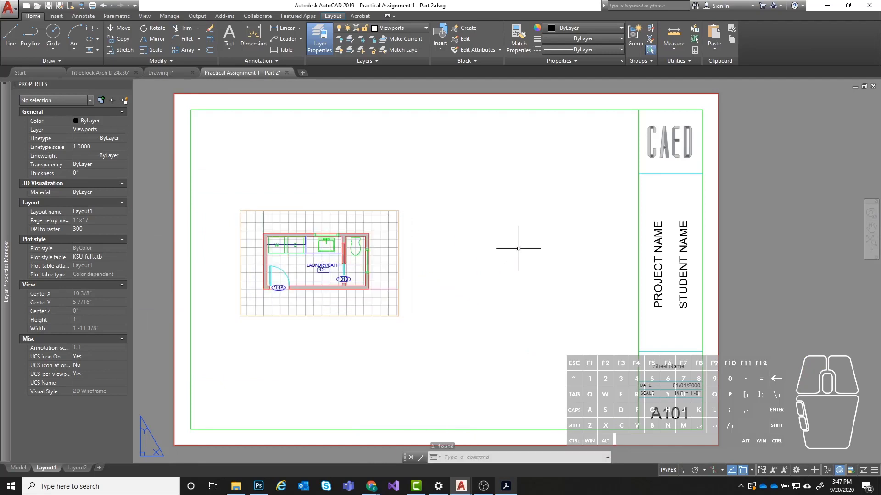
pyautogui.press('Escape')
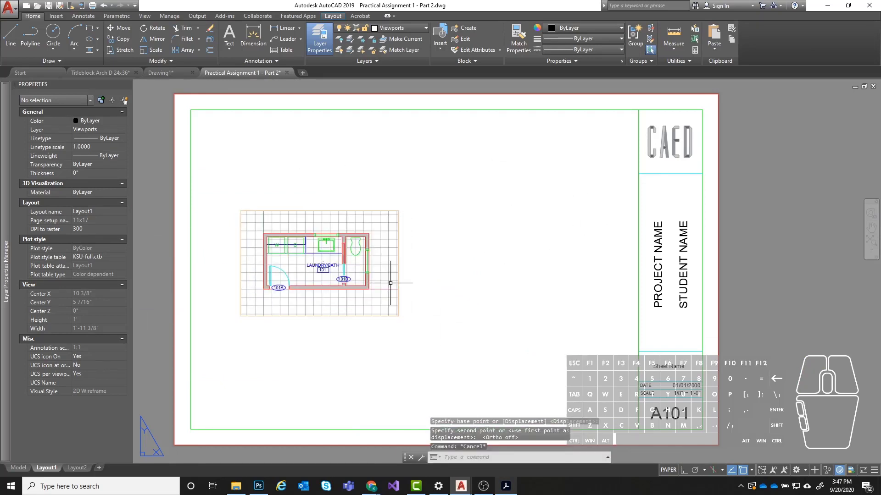
# - Copy the floor plan viewport about 6" horizontally to the right with Ortho on
pyautogui.click(487, 246)
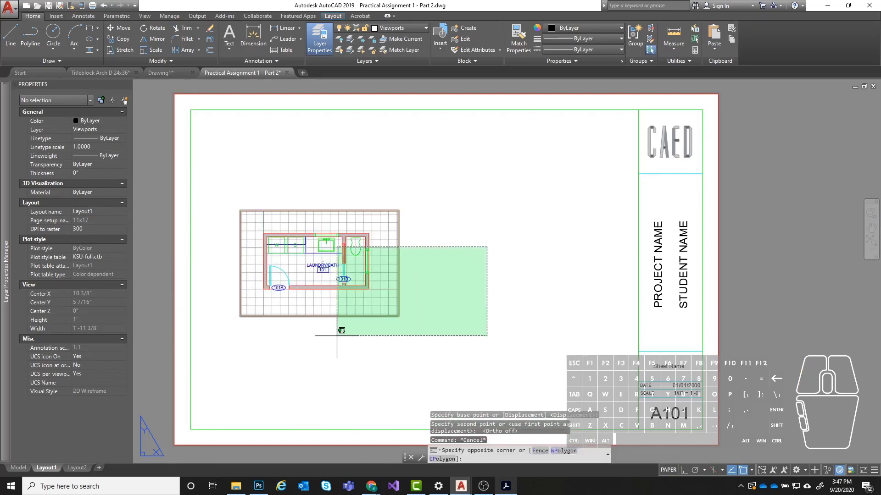
pyautogui.click(291, 314)
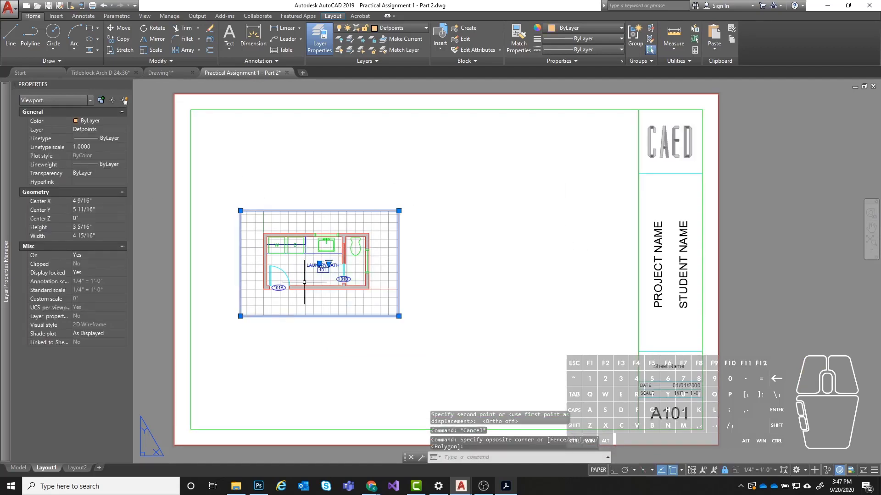
pyautogui.write('cop')
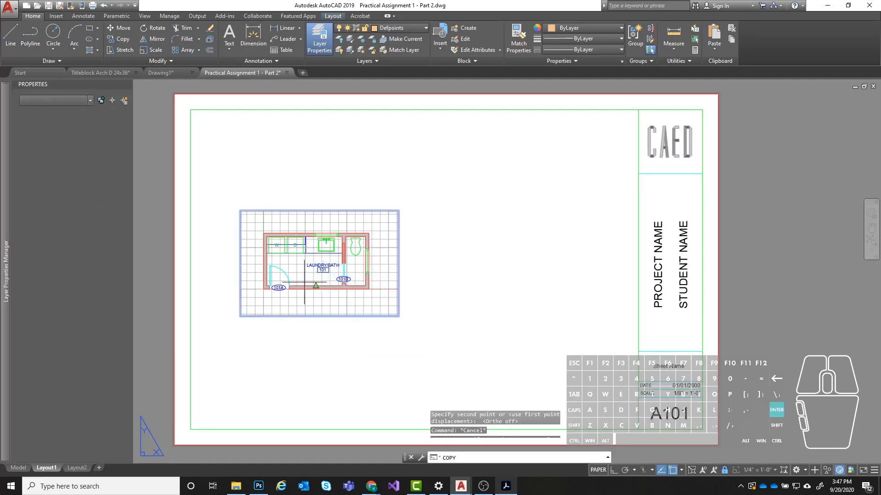
pyautogui.press('Return')
pyautogui.click(243, 352)
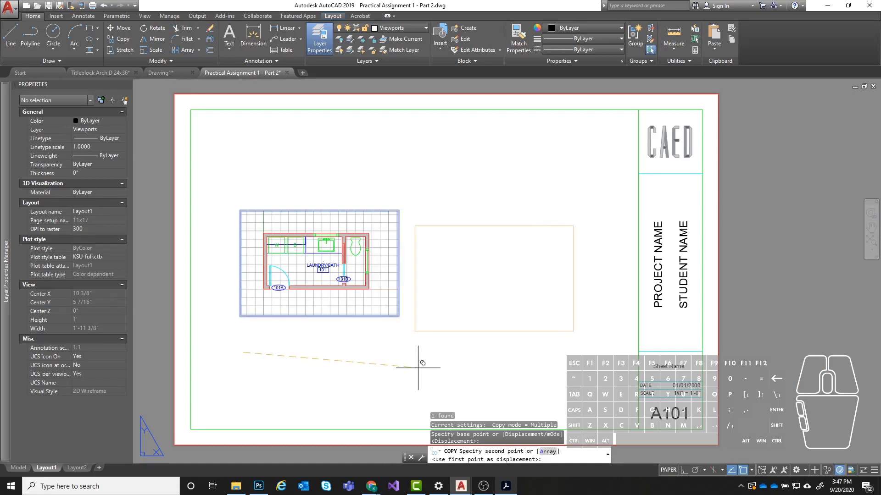
pyautogui.press('F8')
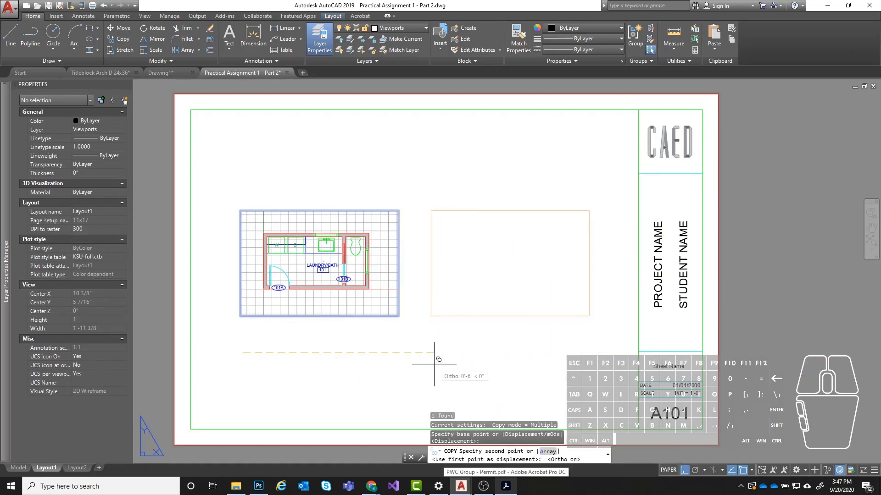
pyautogui.click(428, 348)
pyautogui.press('Escape')
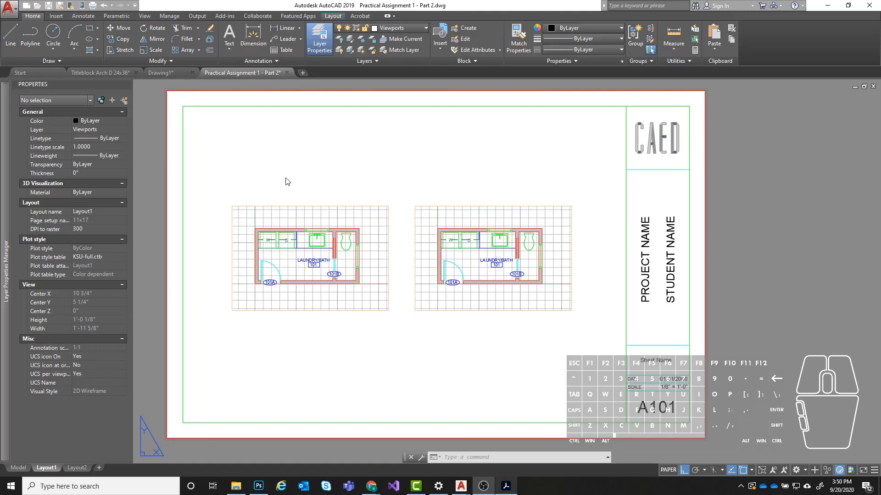
# - In the copied viewport only, freeze the layers P-FIXT, A-CASE, A-CASE-ABOV, A-EQMP-MOVE and A-ROOM-IDEN plus those of the door tags and doors
pyautogui.doubleClick(459, 257)
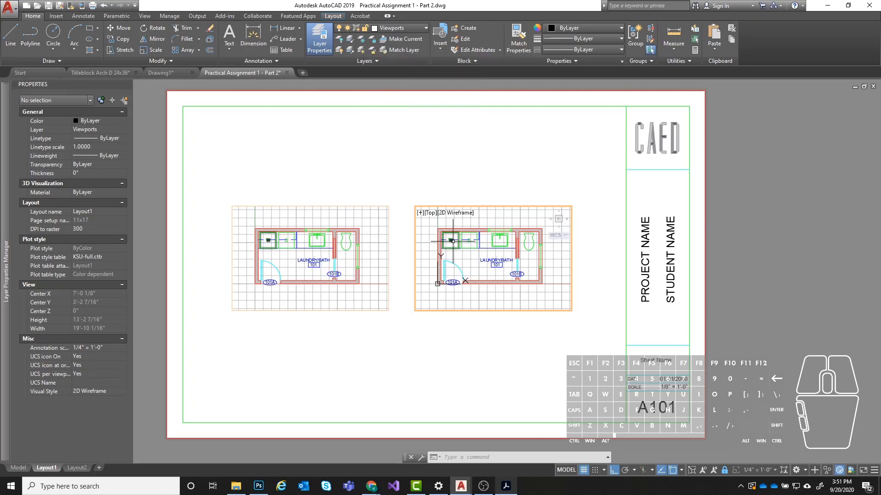
pyautogui.click(361, 41)
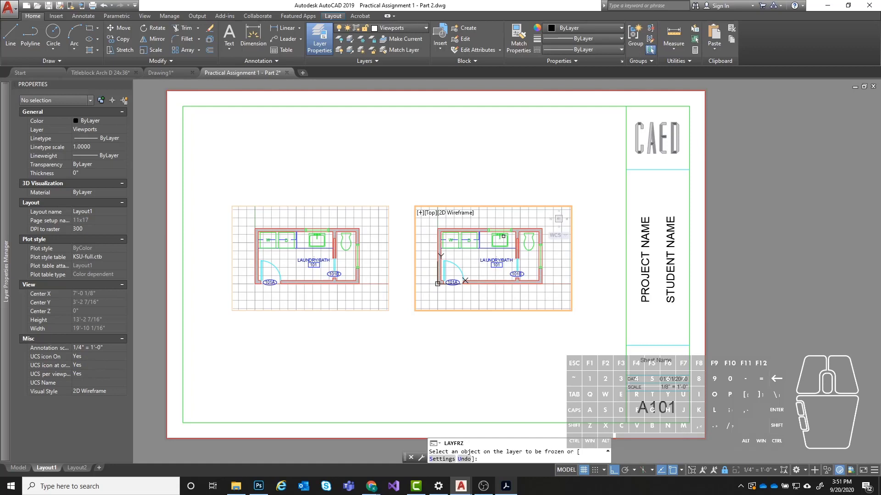
pyautogui.click(503, 236)
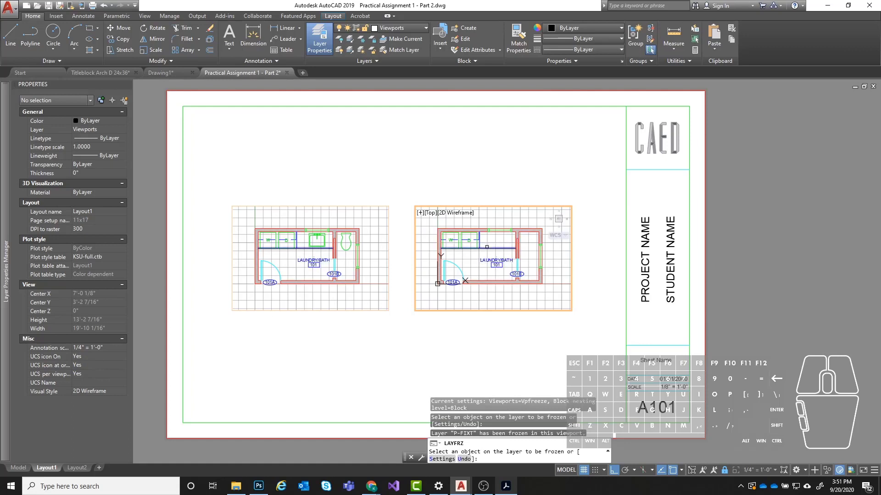
pyautogui.click(482, 249)
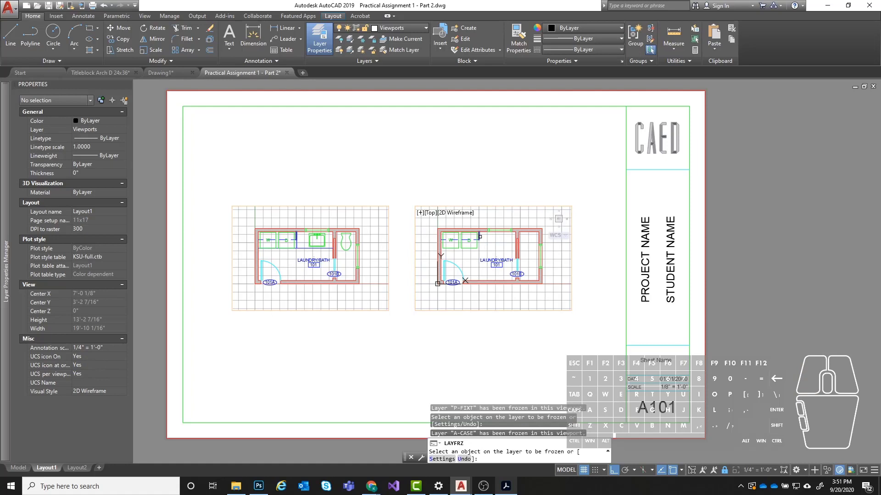
pyautogui.click(479, 237)
pyautogui.click(451, 244)
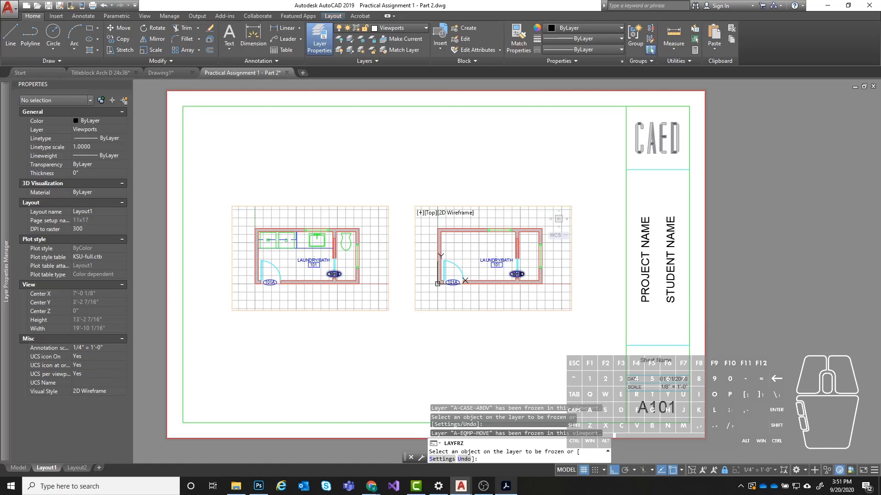
pyautogui.click(517, 274)
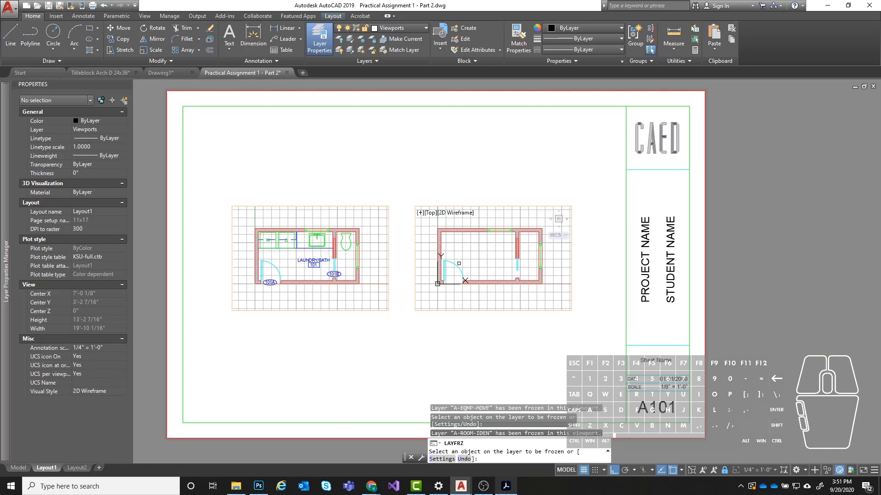
pyautogui.click(454, 273)
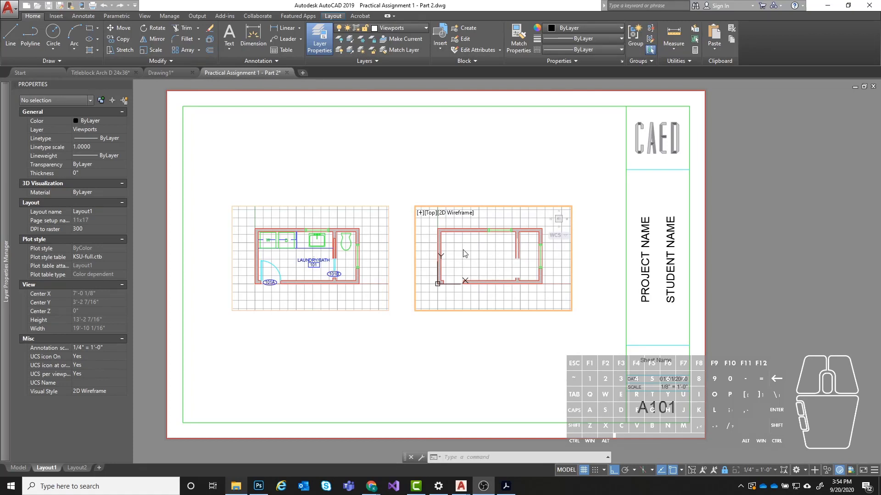
# - Thaw the ceiling layers A-CLNG-IDEN, A-CLNG-LITE and A-CLNG-PATT
pyautogui.moveTo(5, 268)
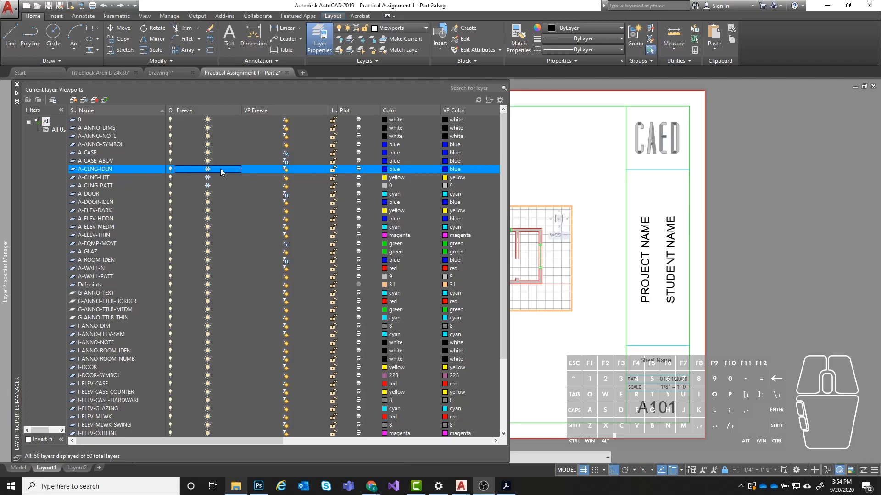
pyautogui.click(207, 177)
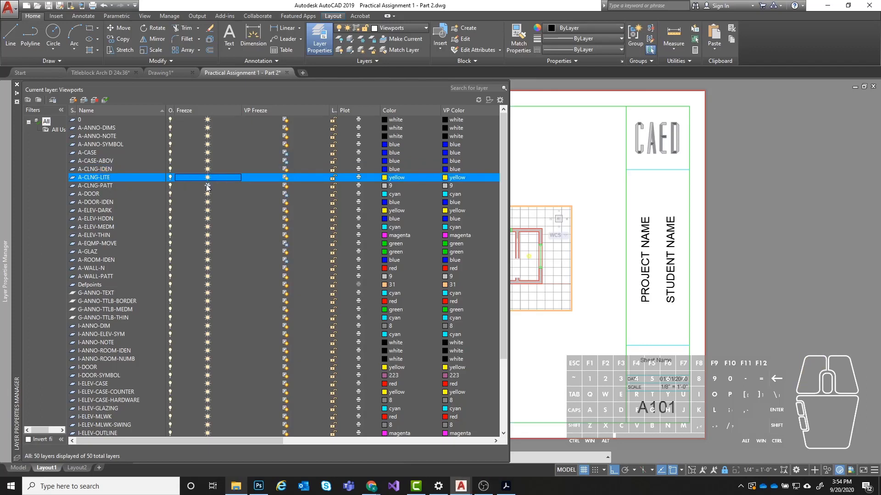
pyautogui.click(207, 186)
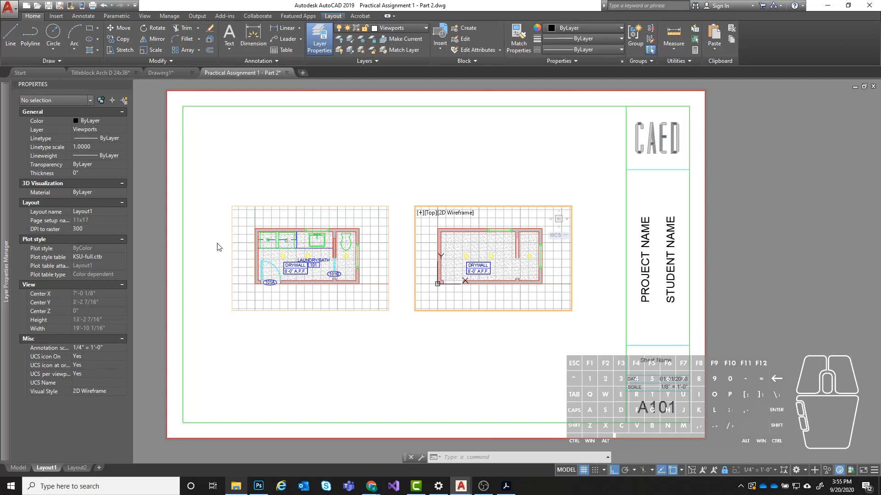
# - In the original floor plan viewport only, freeze the layers A-CLNG-PATT, A-CLNG-IDEN and A-CLNG-LITE, and return to paper space
pyautogui.click(321, 295)
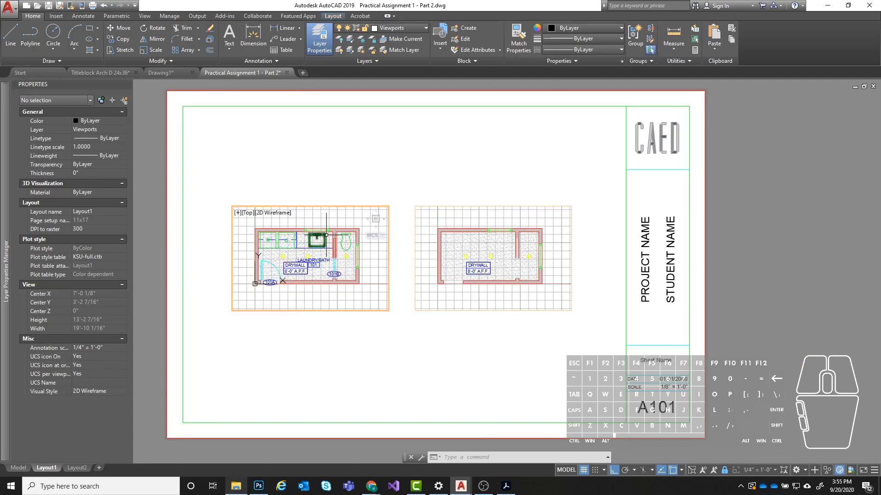
pyautogui.click(365, 270)
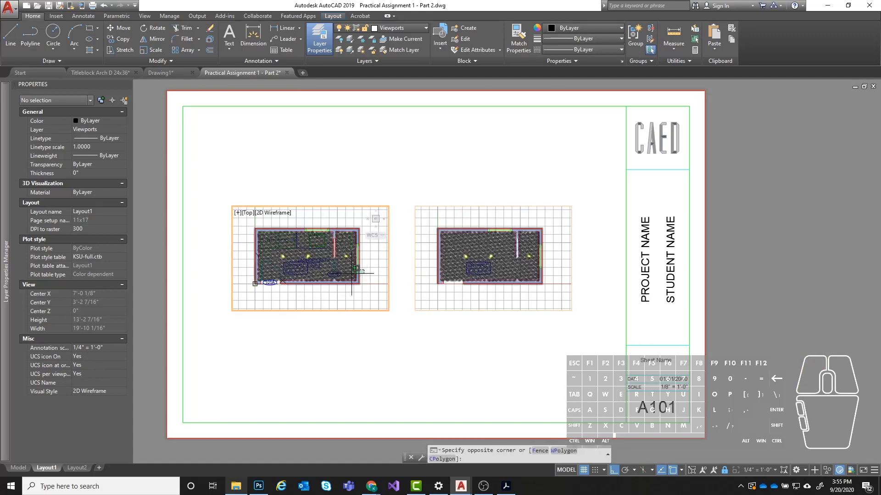
pyautogui.click(374, 280)
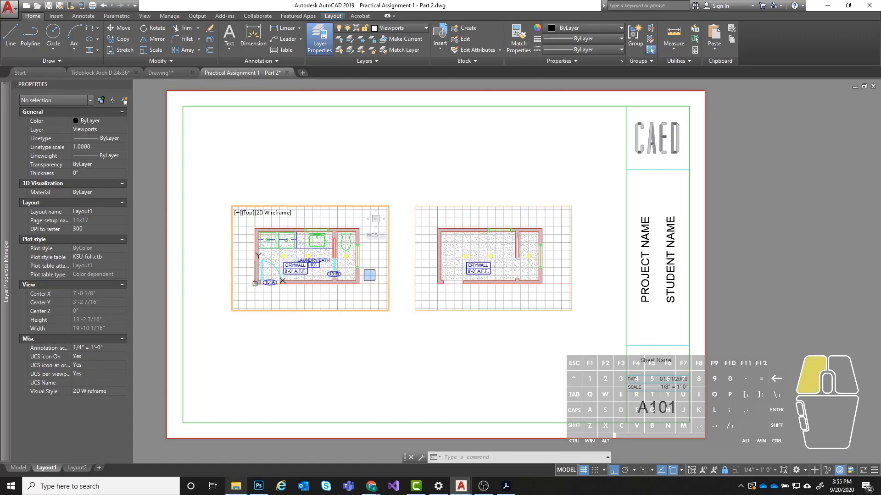
pyautogui.click(363, 43)
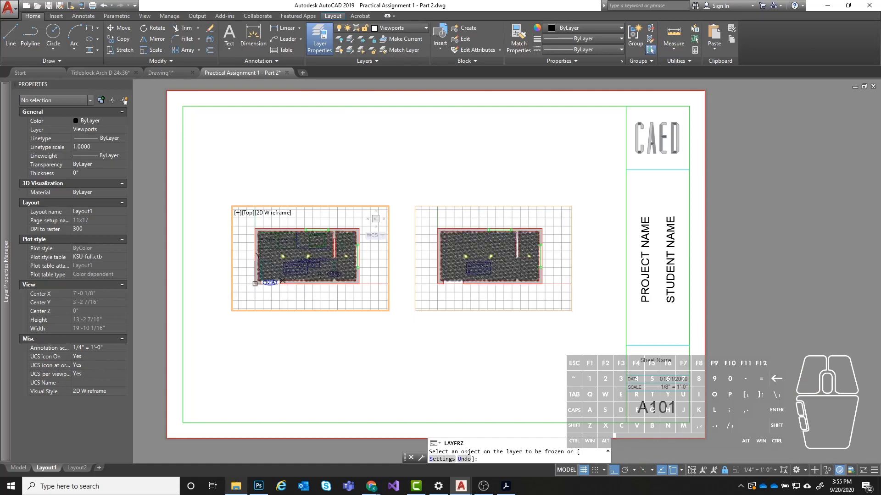
pyautogui.click(311, 273)
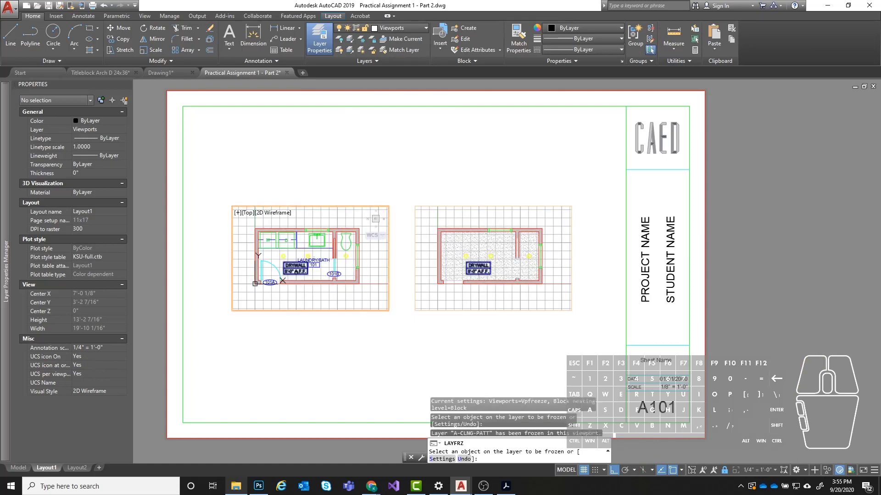
pyautogui.click(304, 271)
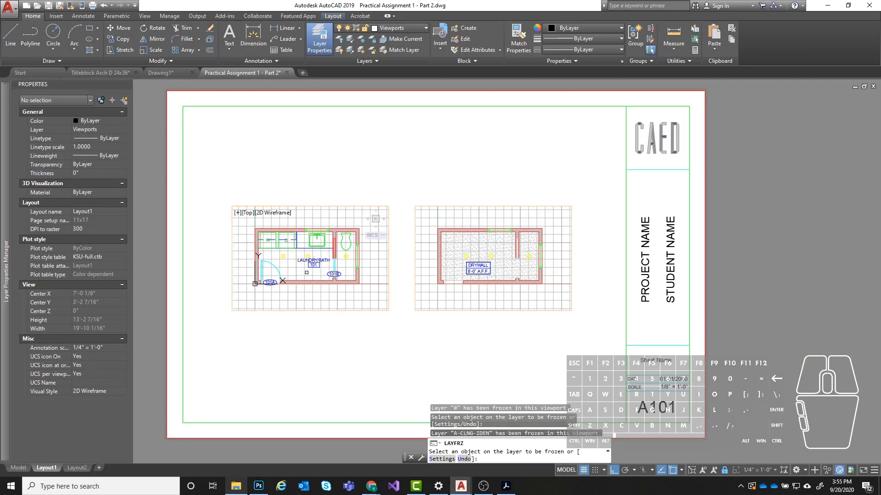
pyautogui.click(282, 256)
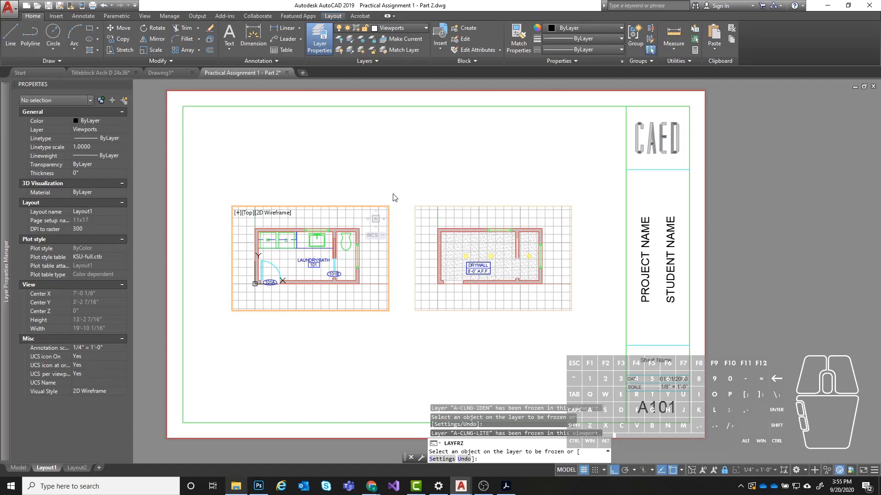
pyautogui.click(566, 470)
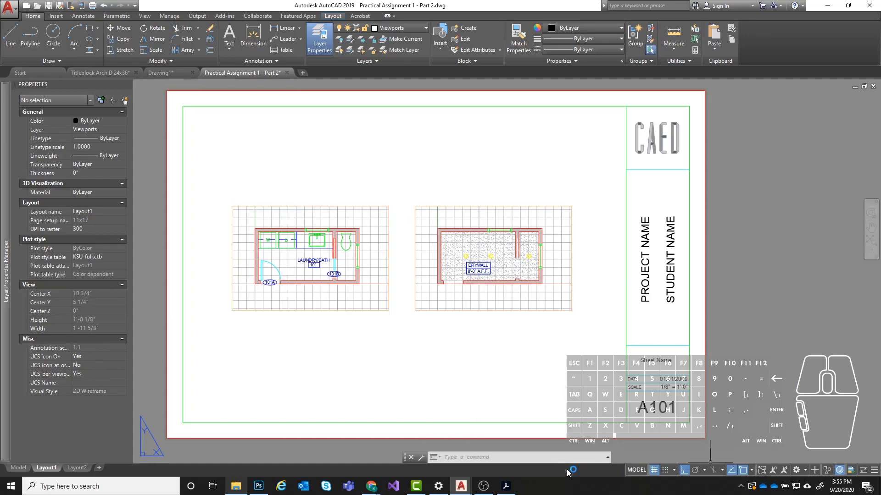
# - Turn off the grid display in both the floor plan and ceiling plan viewports and return to paper space
pyautogui.scroll(2, 427, 264)
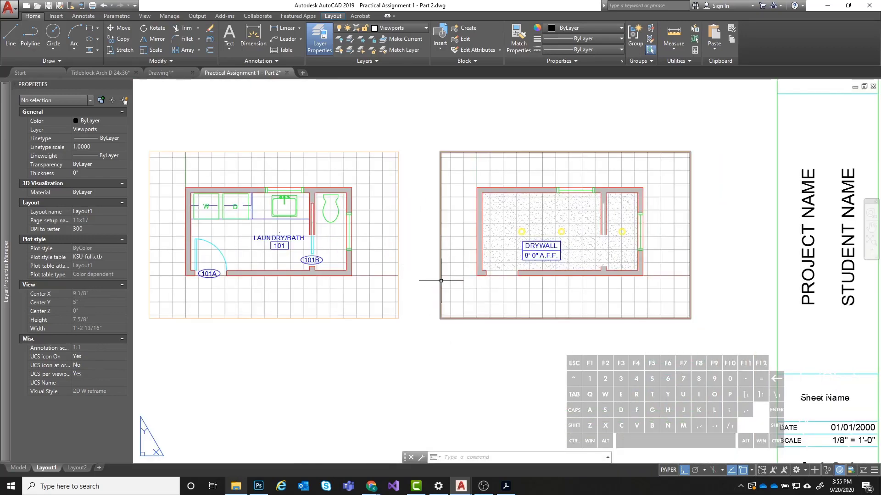
pyautogui.moveTo(453, 275); pyautogui.dragTo(468, 285, button='middle')
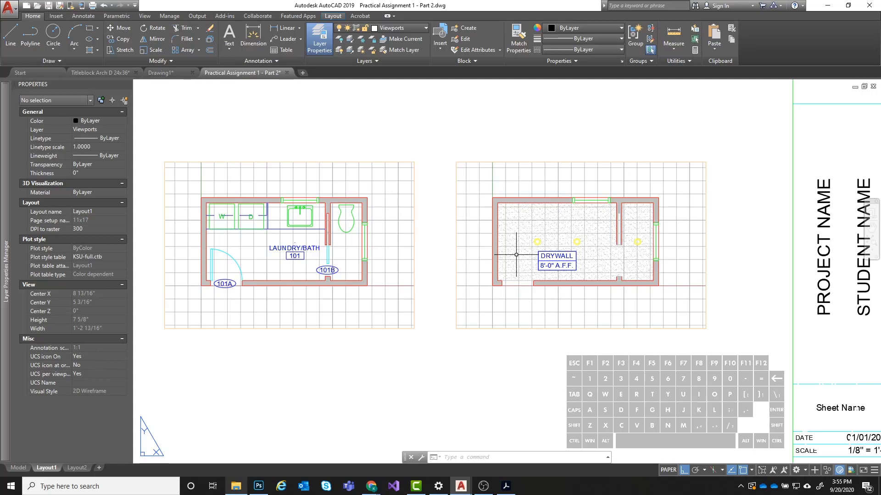
pyautogui.click(394, 214)
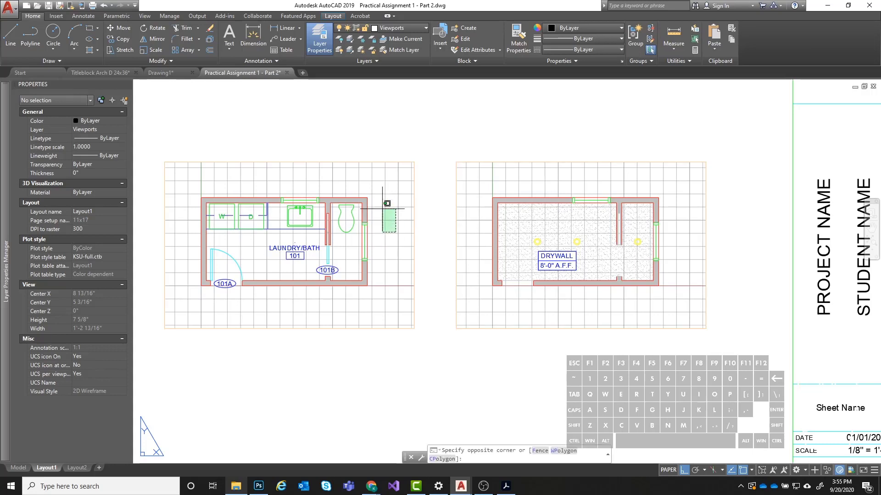
pyautogui.doubleClick(408, 188)
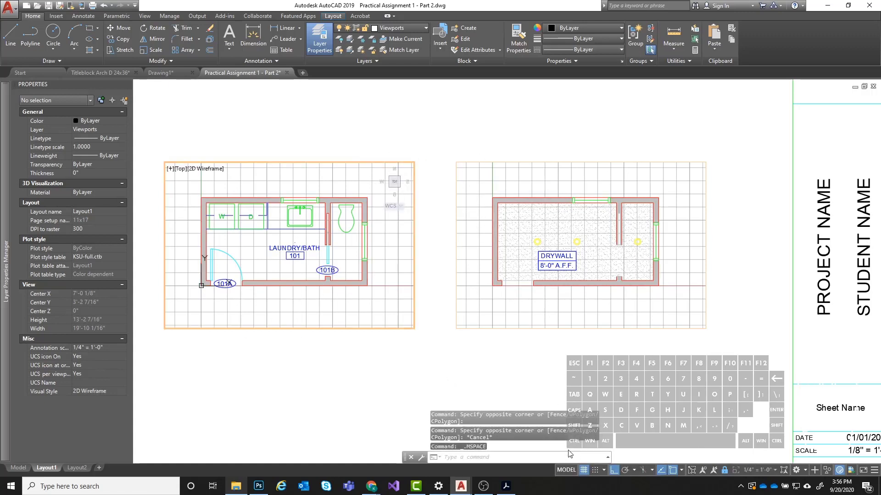
pyautogui.click(583, 470)
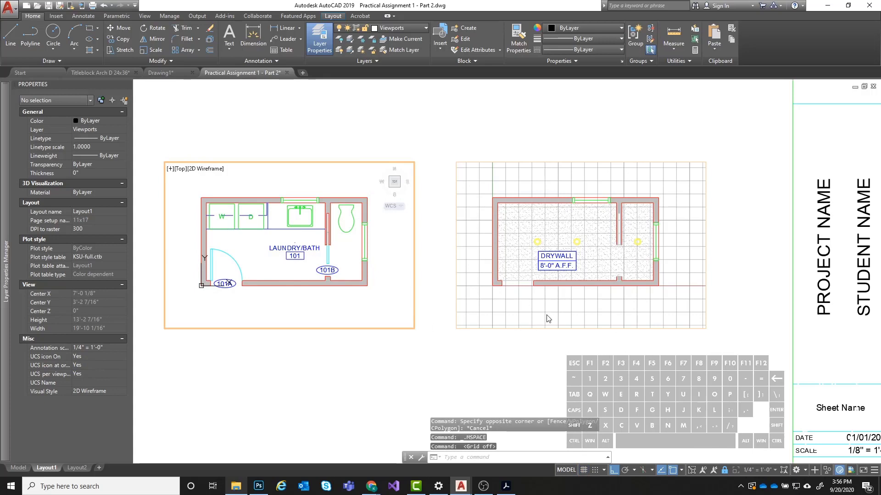
pyautogui.click(508, 306)
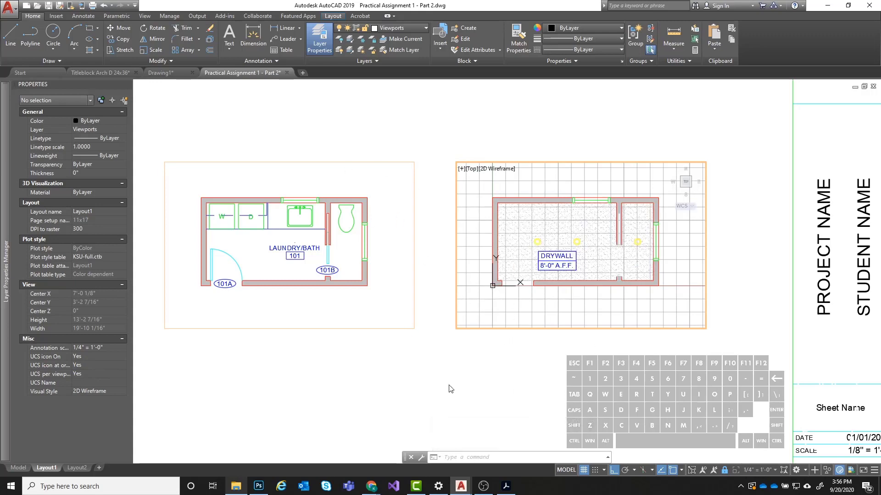
pyautogui.click(584, 471)
pyautogui.doubleClick(514, 398)
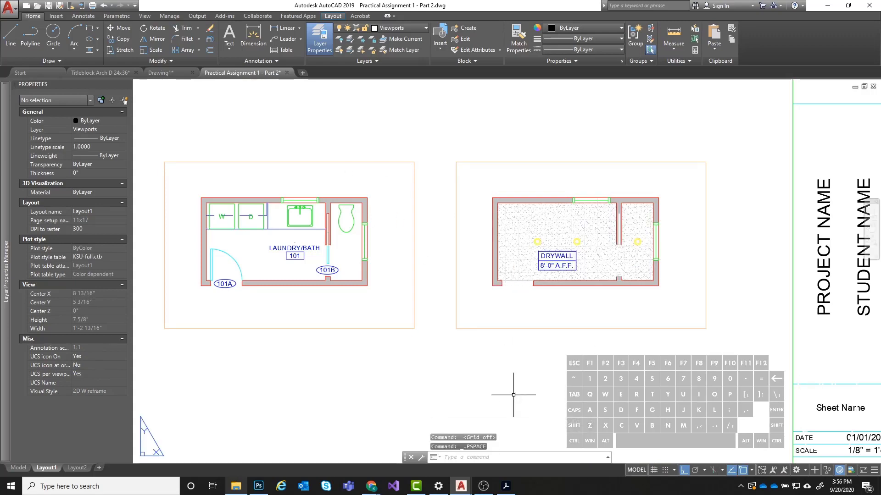
# - Examine the whole Layout1 sheet and compare it with the overlapping plan layers in model space
pyautogui.scroll(-2, 566, 224)
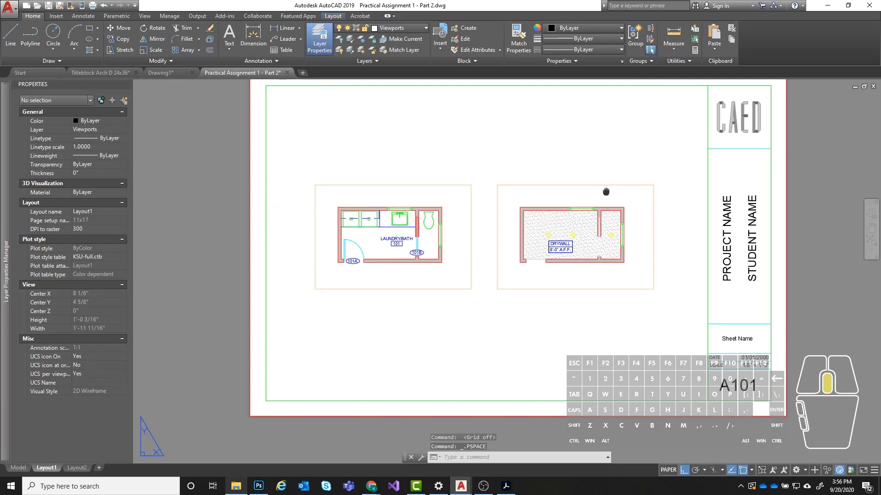
pyautogui.moveTo(605, 191); pyautogui.dragTo(500, 235, button='middle')
pyautogui.moveTo(379, 334); pyautogui.dragTo(420, 319, button='middle')
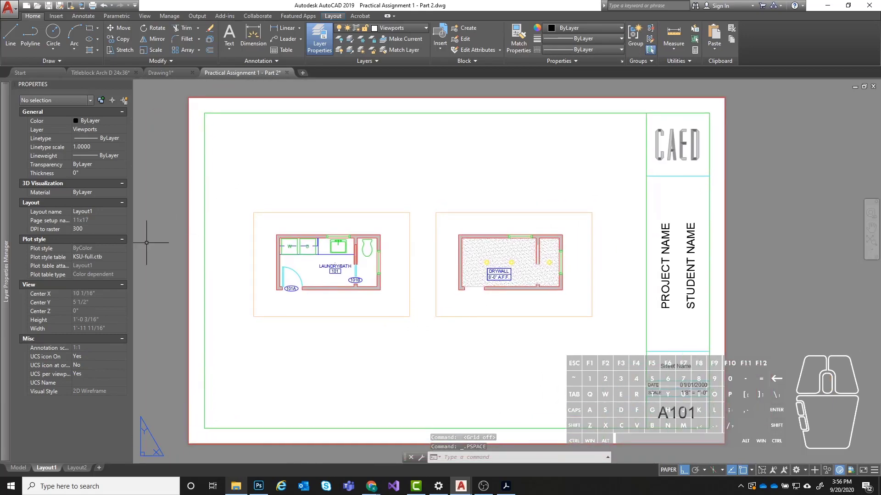
pyautogui.click(20, 467)
pyautogui.moveTo(58, 468)
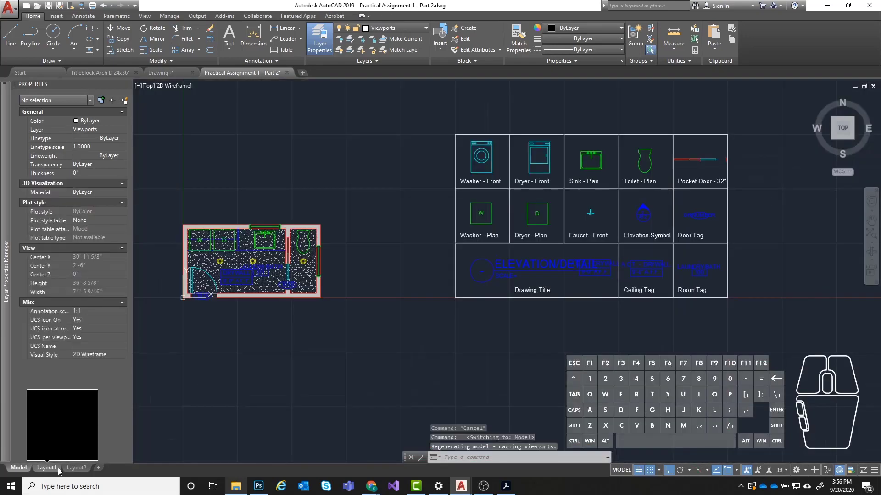
pyautogui.click(53, 468)
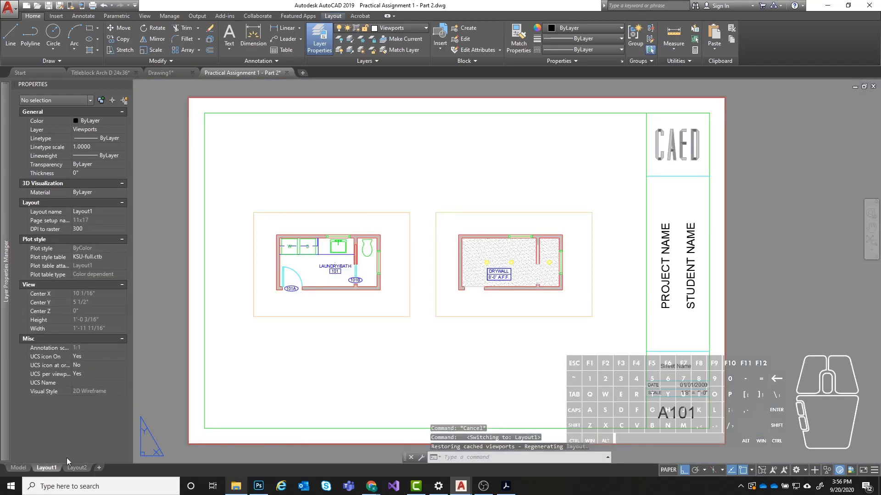
# - Examine the Layout1 sheet and the table of symbol blocks in model space, including the drawing title, ceiling tag and room tag
pyautogui.scroll(-2, 595, 241)
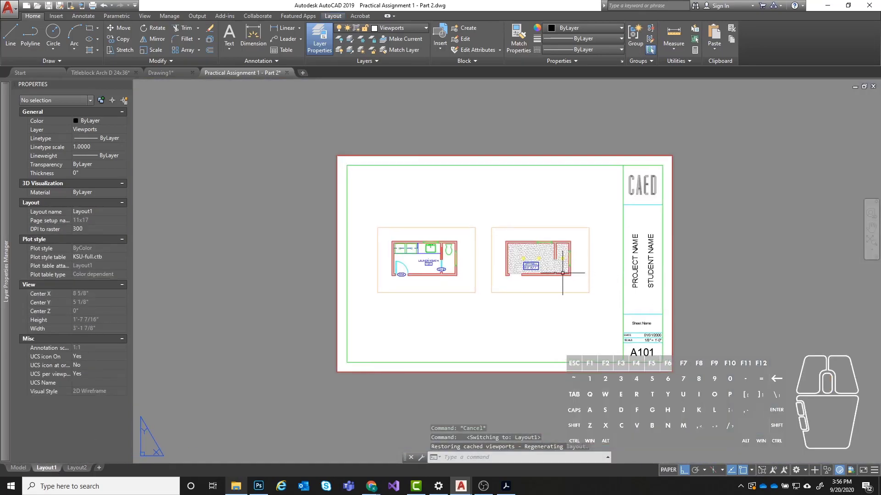
pyautogui.scroll(2, 561, 274)
pyautogui.moveTo(584, 260); pyautogui.dragTo(554, 256, button='middle')
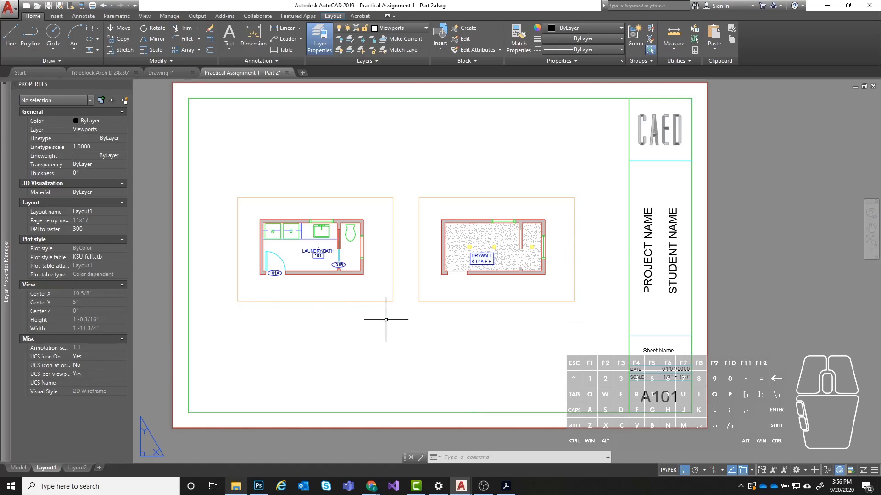
pyautogui.click(19, 468)
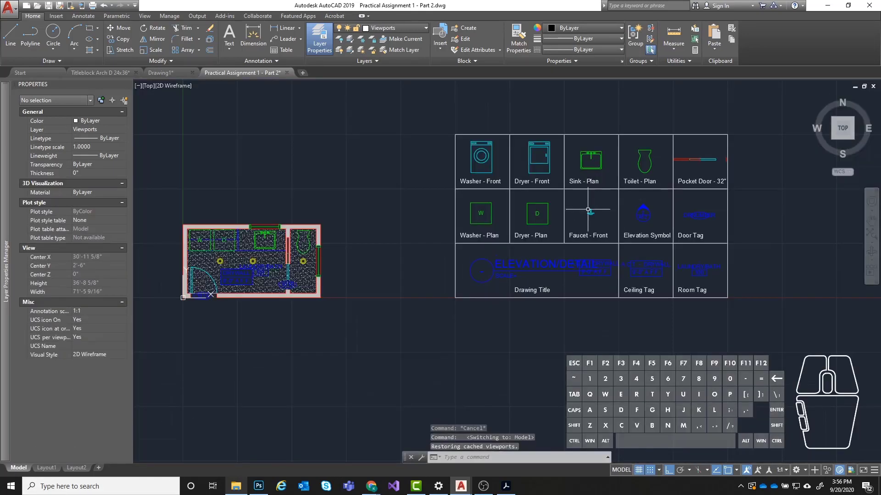
pyautogui.scroll(-2, 487, 305)
pyautogui.moveTo(487, 306); pyautogui.dragTo(510, 306, button='middle')
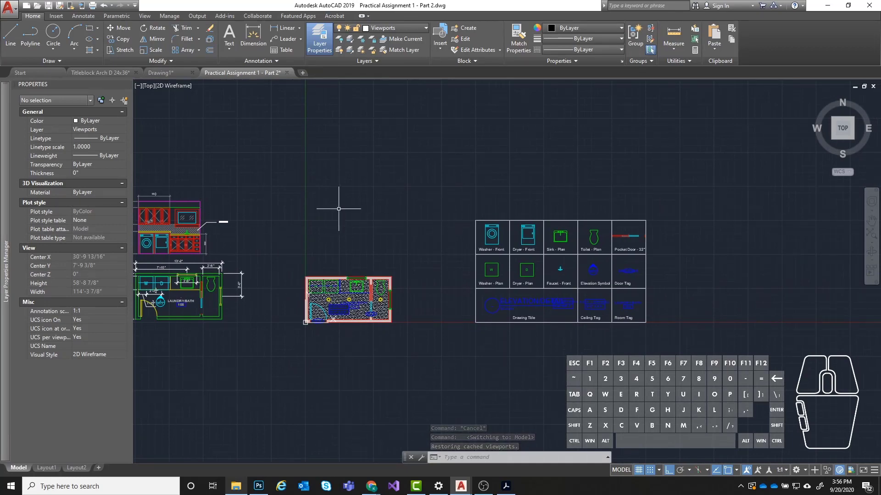
pyautogui.moveTo(374, 207); pyautogui.dragTo(474, 192, button='middle')
pyautogui.scroll(2, 690, 263)
pyautogui.moveTo(690, 264); pyautogui.dragTo(562, 277, button='middle')
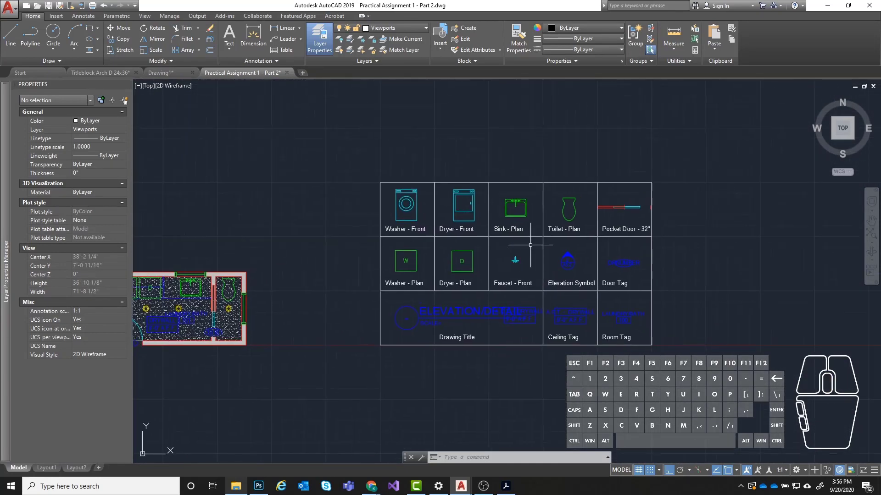
pyautogui.scroll(2, 568, 275)
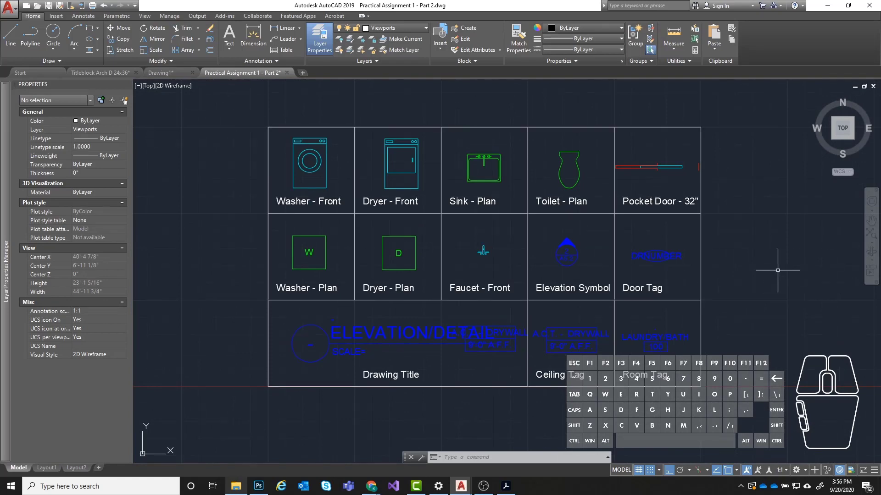
pyautogui.scroll(-2, 693, 219)
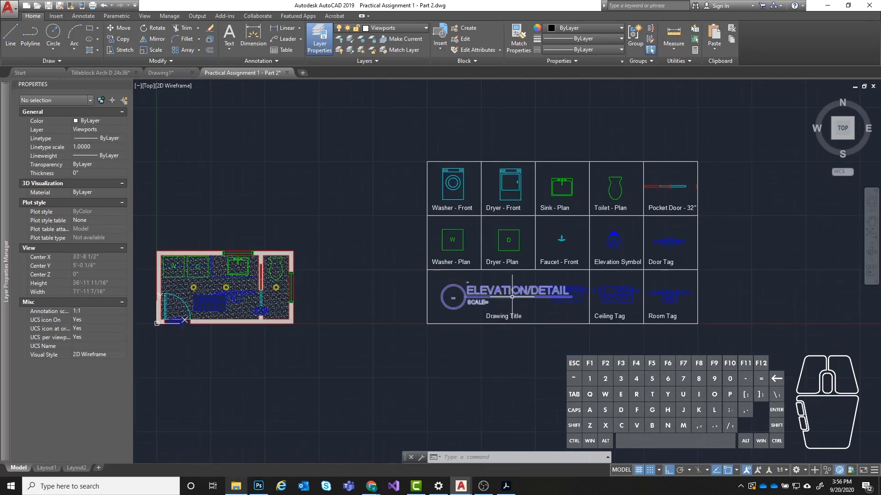
pyautogui.scroll(4, 512, 297)
pyautogui.scroll(-4, 498, 285)
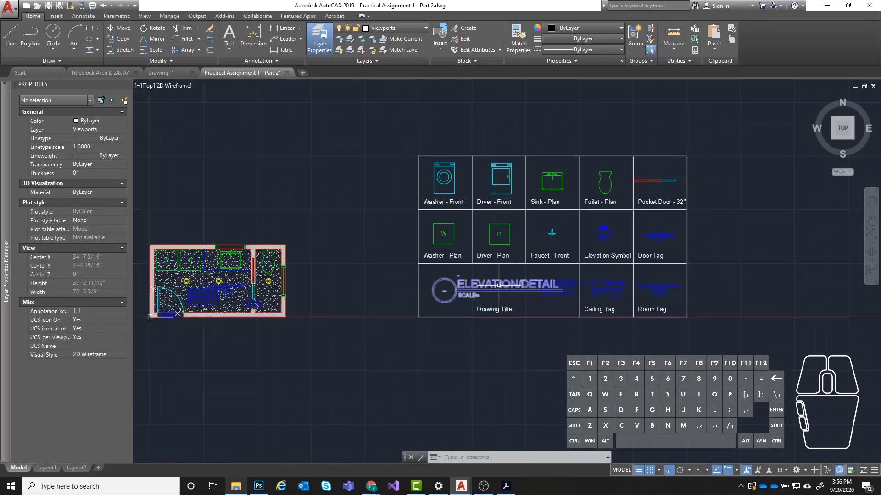
# - On Layout1, insert the DRAWING_LABEL block just below the floor plan viewport and accept its default attribute values
pyautogui.click(57, 469)
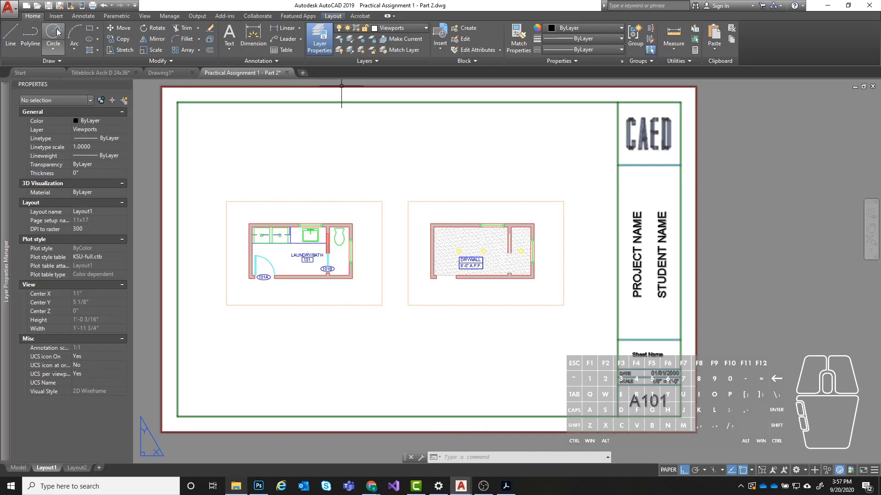
pyautogui.click(436, 48)
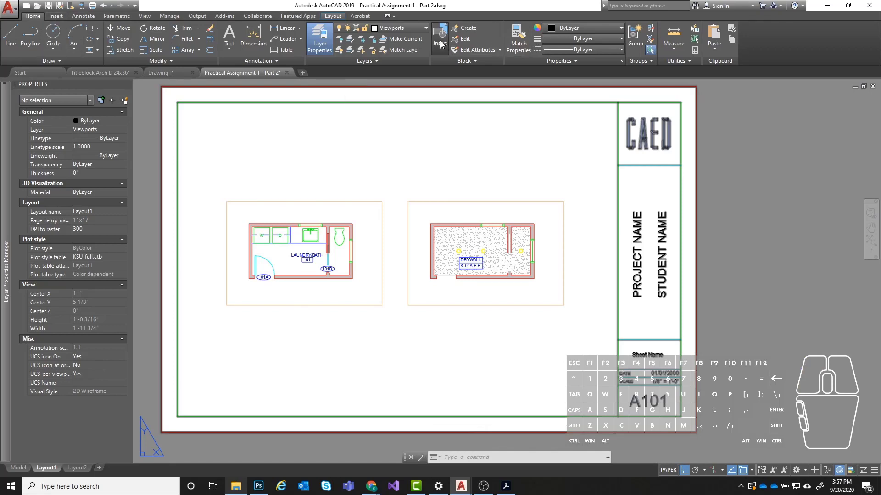
pyautogui.scroll(-3, 531, 97)
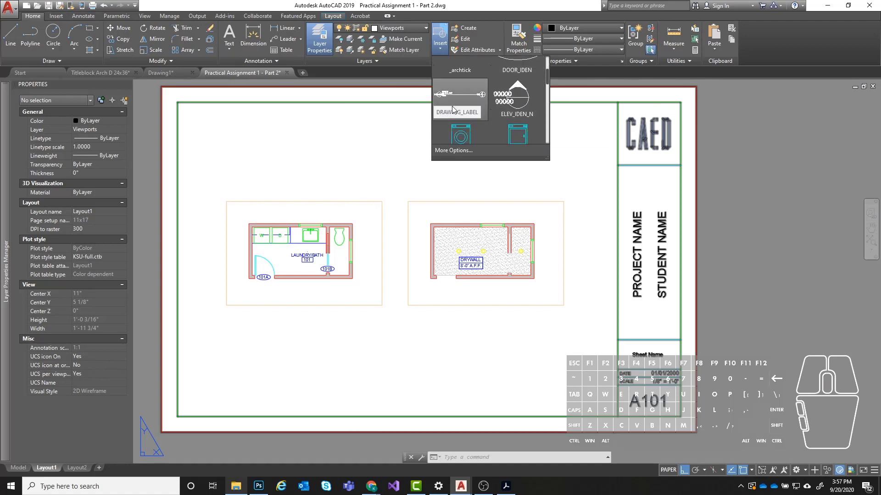
pyautogui.click(453, 98)
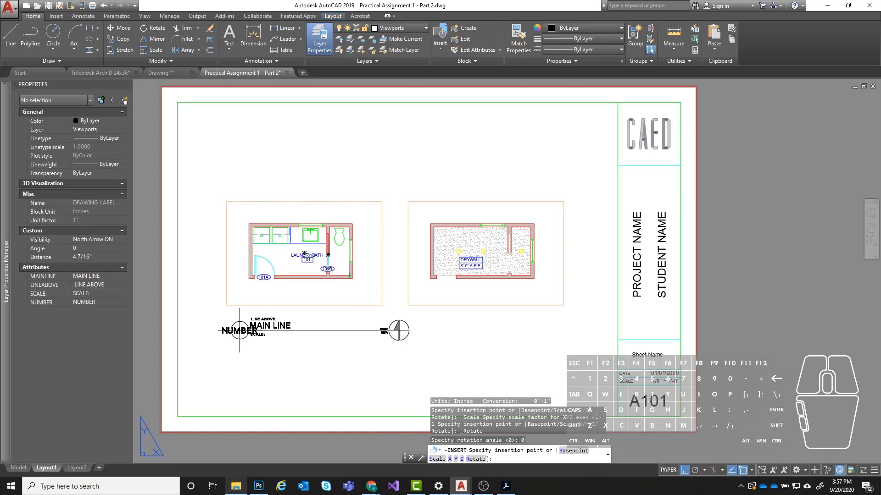
pyautogui.click(240, 328)
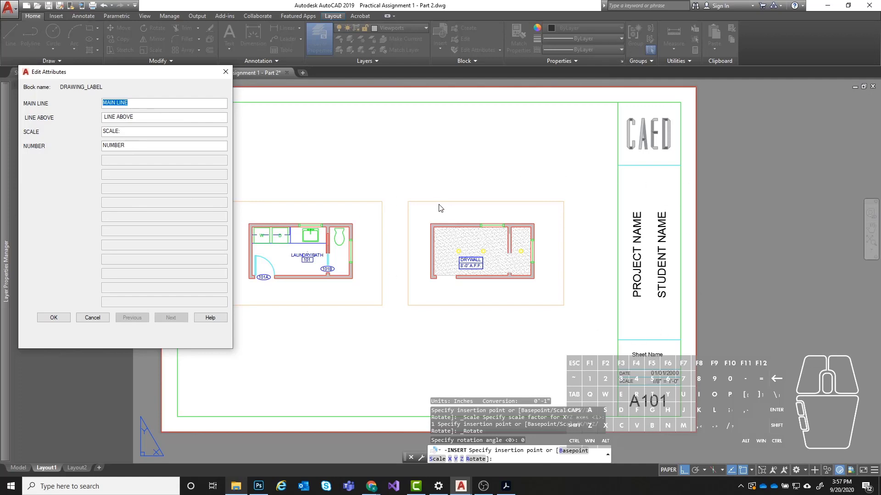
pyautogui.click(54, 318)
# - Set the visibility of the drawing label below the floor plan to North Arrow OFF and deselect it
pyautogui.scroll(5, 273, 323)
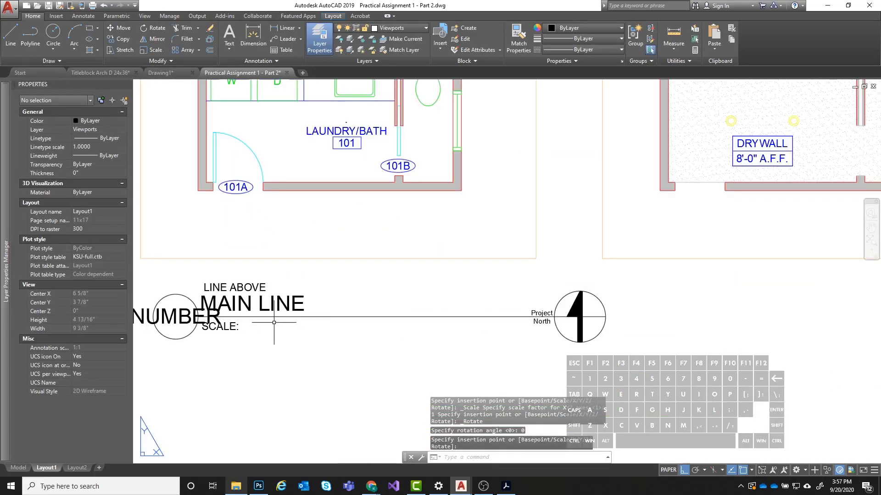
pyautogui.scroll(-2, 274, 322)
pyautogui.scroll(-2, 317, 286)
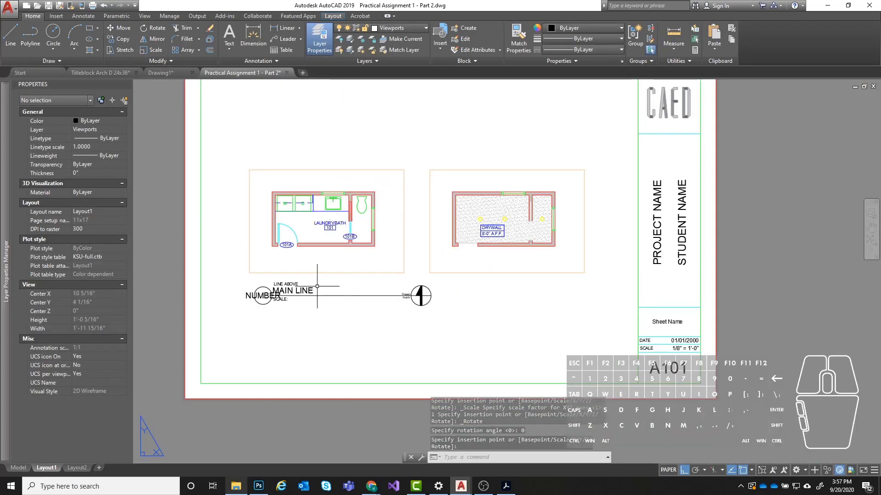
pyautogui.scroll(2, 409, 299)
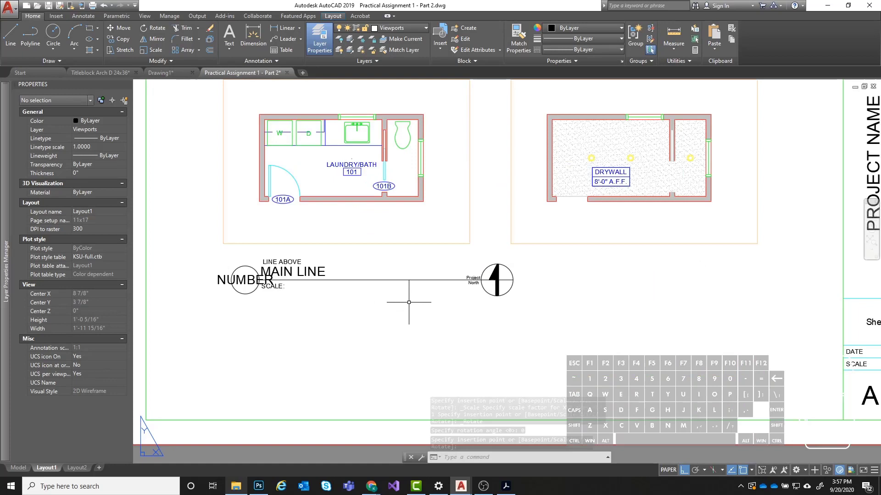
pyautogui.click(426, 278)
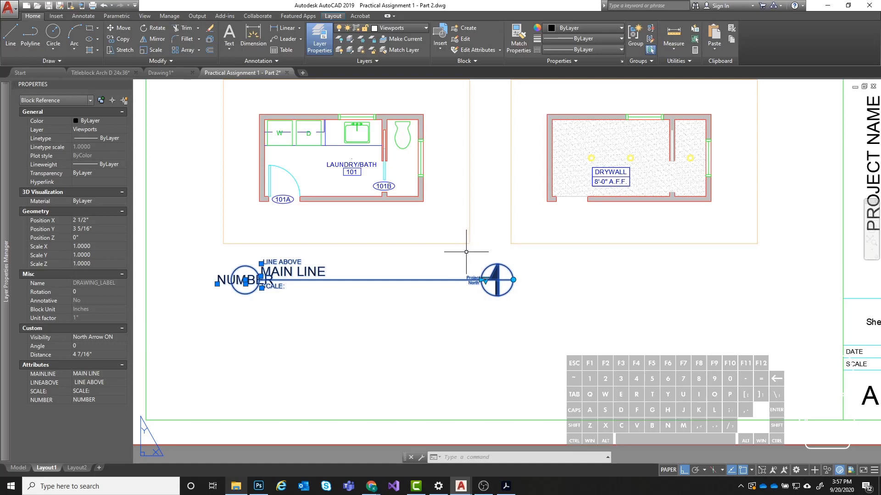
pyautogui.click(123, 338)
pyautogui.click(94, 354)
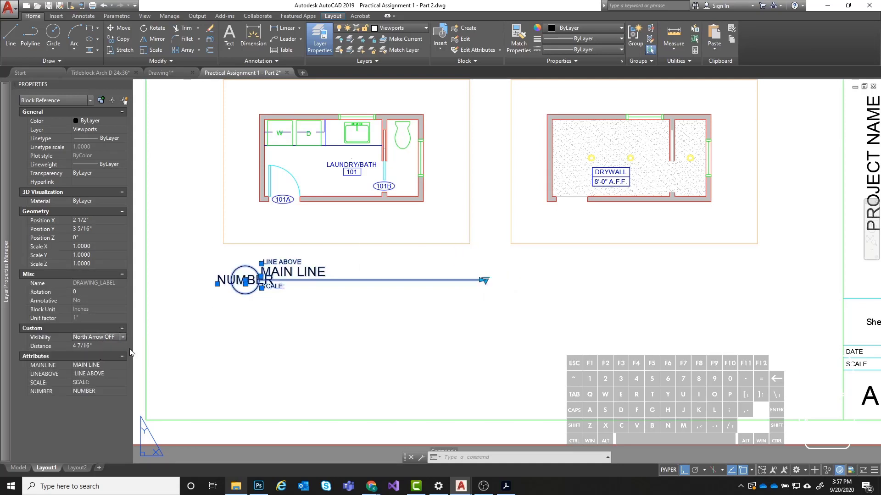
pyautogui.moveTo(449, 275); pyautogui.dragTo(429, 287, button='middle')
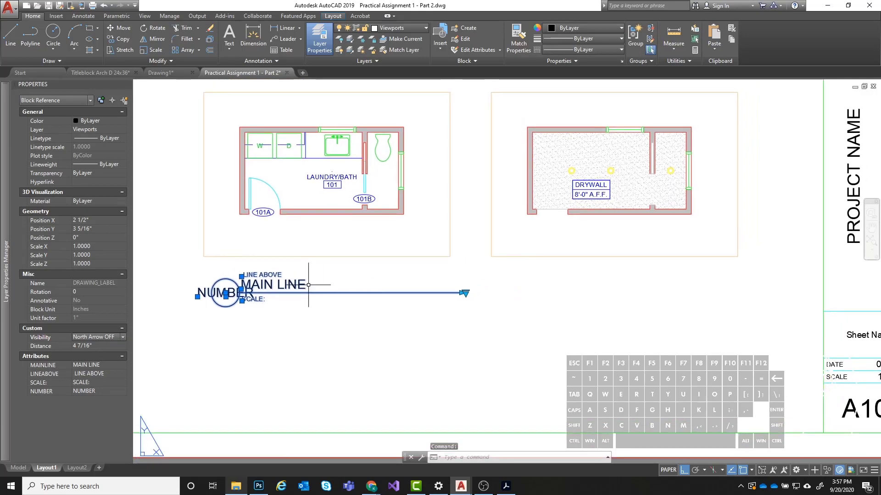
pyautogui.press('Escape')
# - Open the attributes of the drawing label below the floor plan for editing and select its MAIN LINE value
pyautogui.scroll(4, 243, 282)
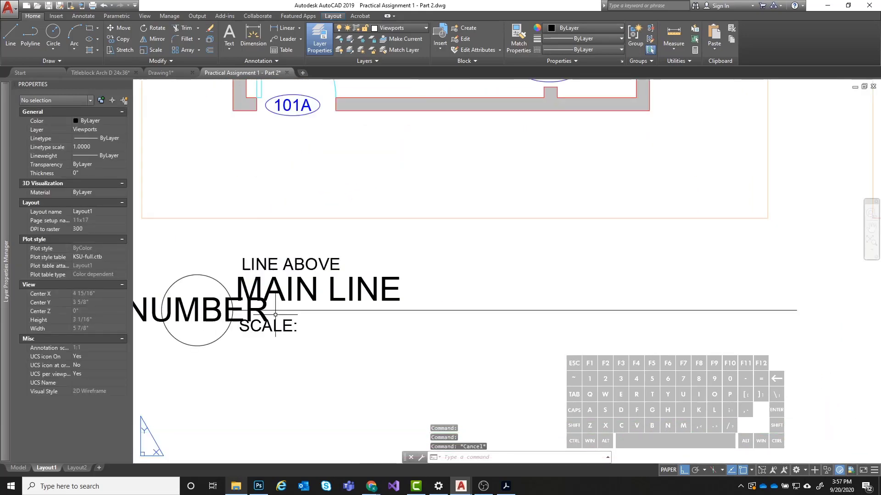
pyautogui.scroll(-2, 282, 294)
pyautogui.scroll(-2, 257, 316)
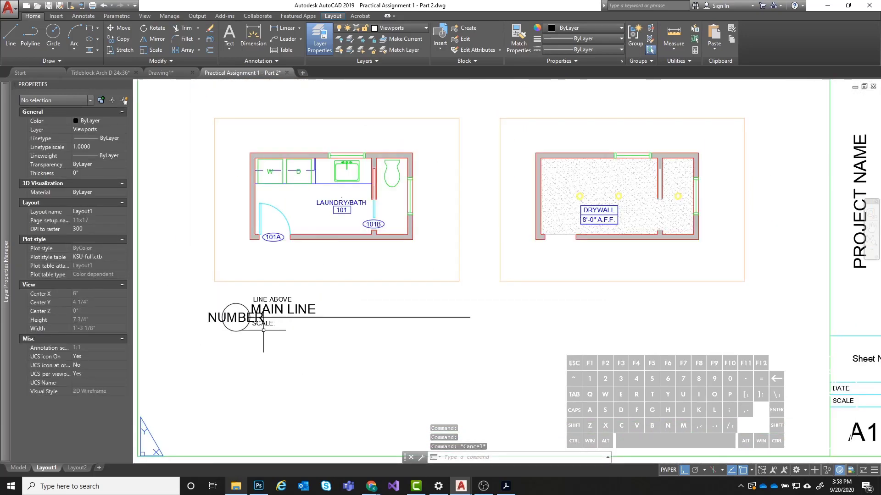
pyautogui.doubleClick(270, 308)
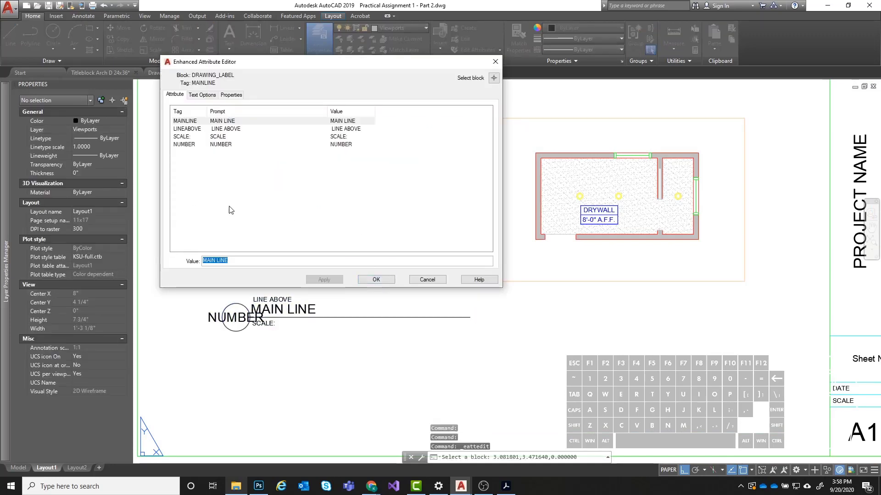
pyautogui.click(212, 130)
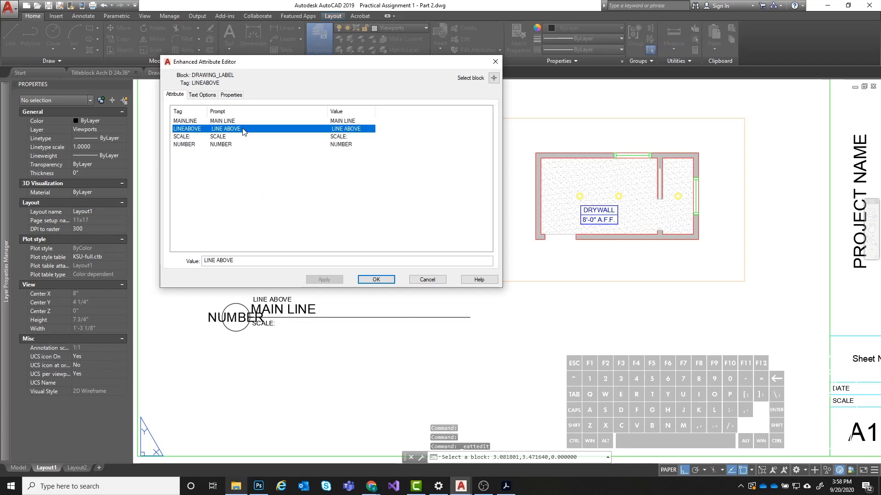
pyautogui.click(204, 122)
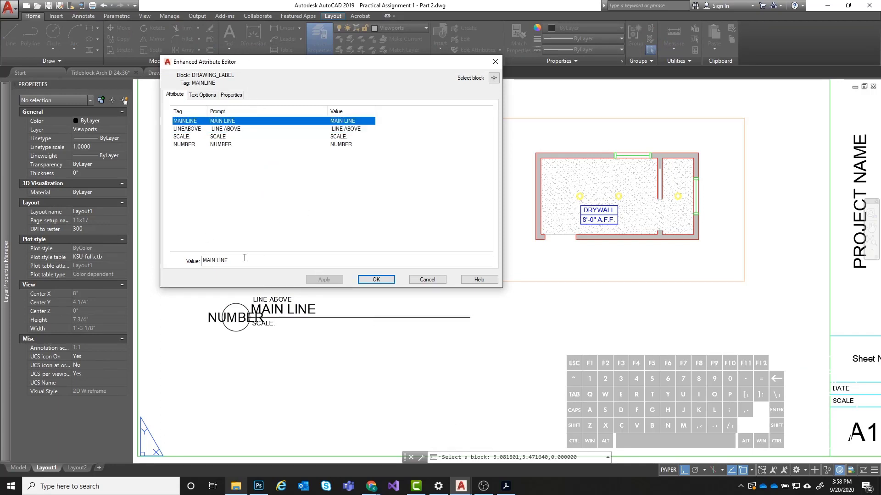
pyautogui.press('Tab')
pyautogui.press('shift')
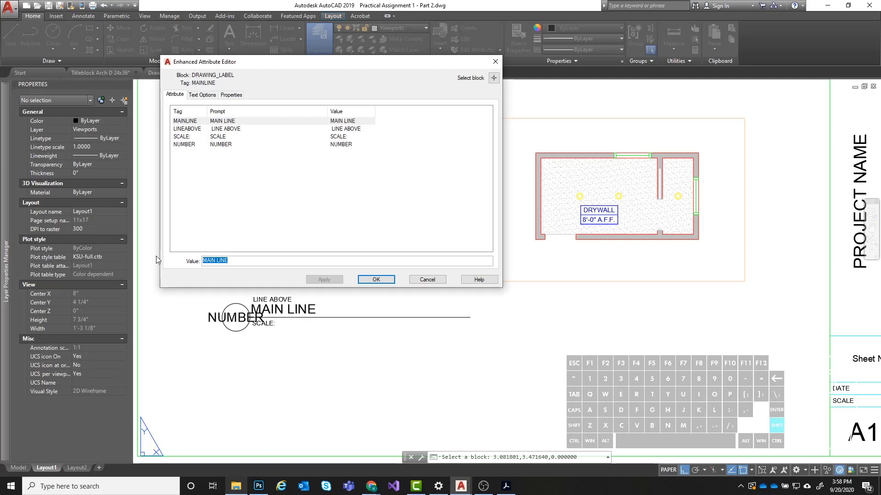
pyautogui.write('Co')
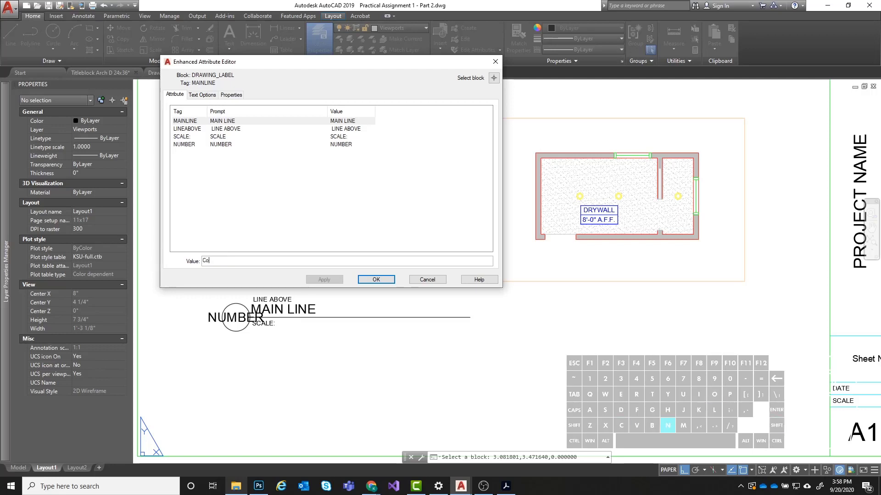
pyautogui.write('nstruction')
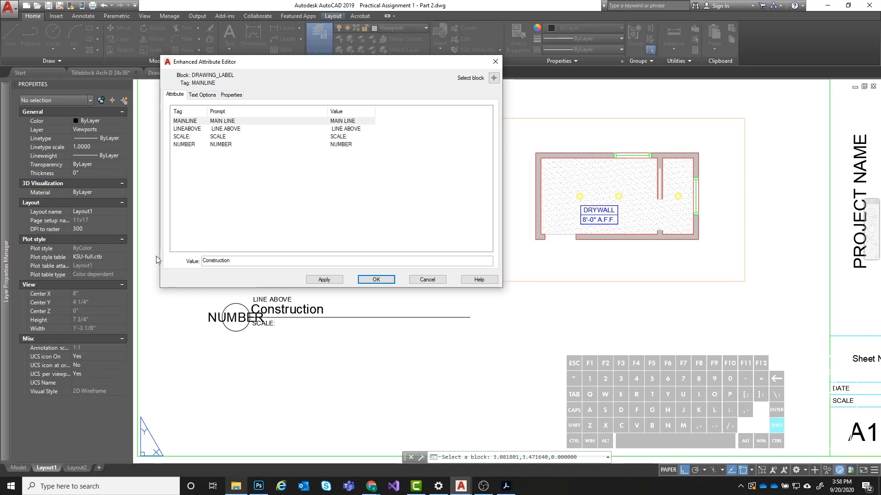
pyautogui.press('BackSpace')
pyautogui.press('BackSpace')
pyautogui.press('BackSpace')
pyautogui.press('BackSpace')
pyautogui.press('BackSpace')
pyautogui.press('BackSpace')
pyautogui.press('BackSpace')
pyautogui.press('BackSpace')
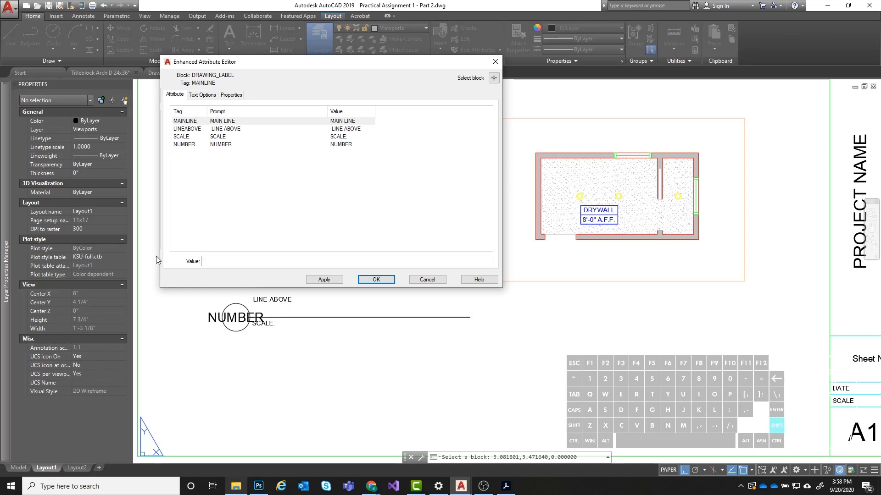
pyautogui.write('S')
pyautogui.press('BackSpace')
# - Set the drawing label's MAIN LINE attribute to CONSTRUCTION PLAN
pyautogui.write('CO')
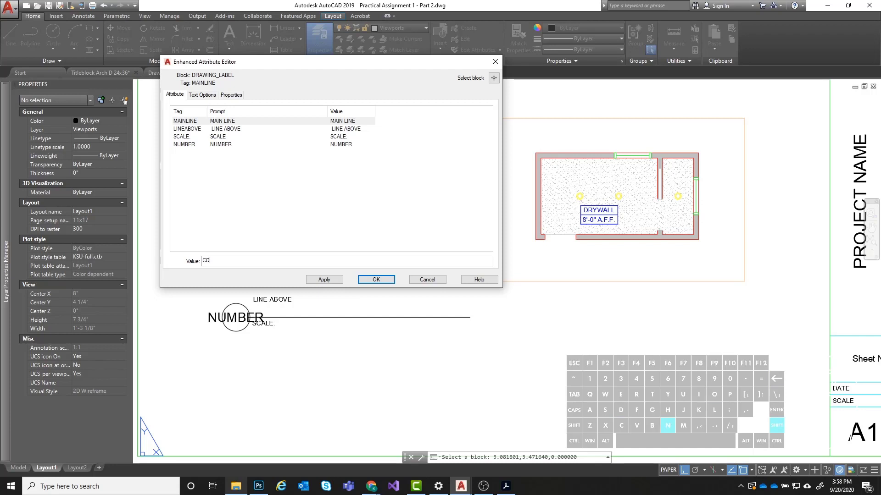
pyautogui.write('NSTRUCTIO')
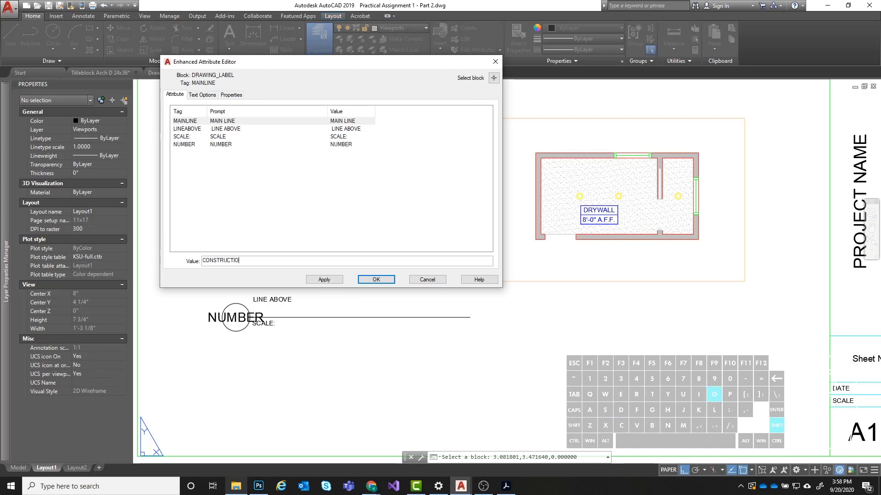
pyautogui.write('N PLAN')
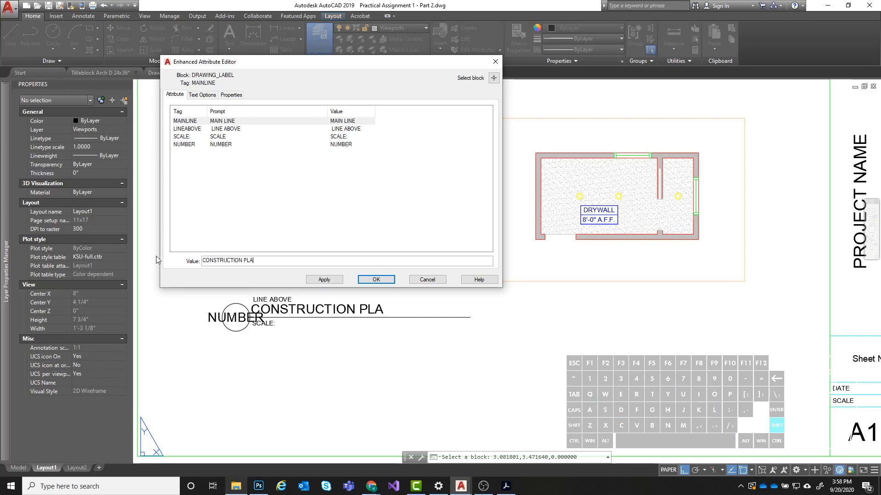
# - Clear the drawing label's LINE ABOVE attribute so that it is blank
pyautogui.click(229, 130)
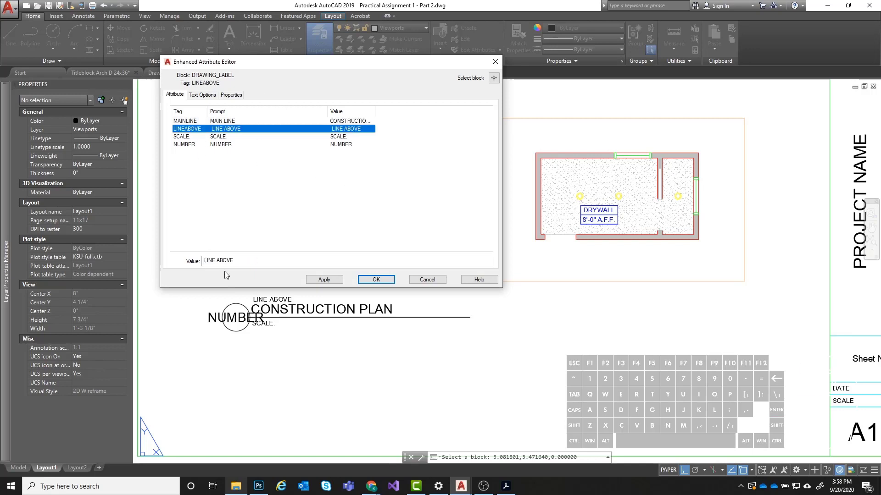
pyautogui.moveTo(246, 261); pyautogui.dragTo(155, 261)
pyautogui.press('BackSpace')
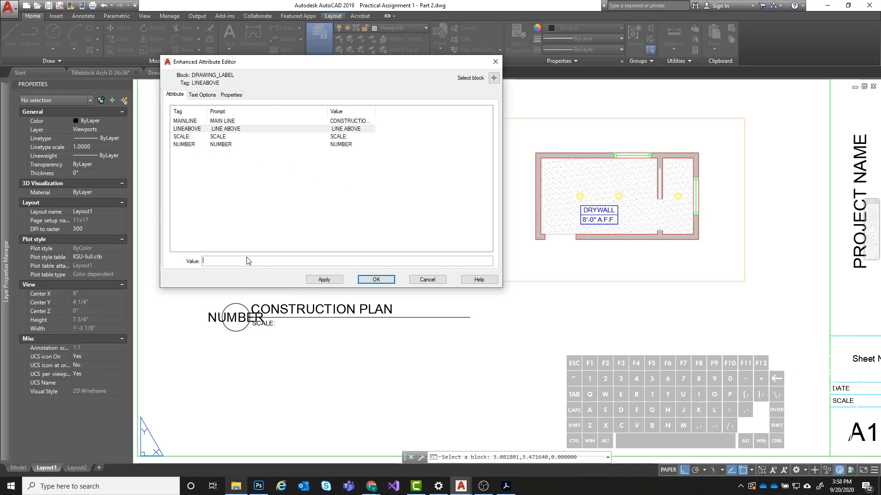
# - Set the SCALE attribute of the construction plan's drawing label to SCALE: 1/4" = 1'-0"
pyautogui.click(214, 137)
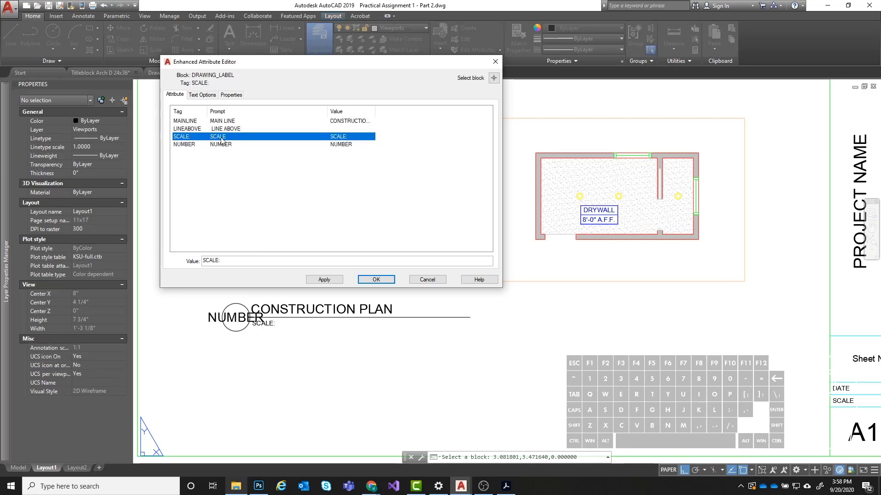
pyautogui.click(240, 264)
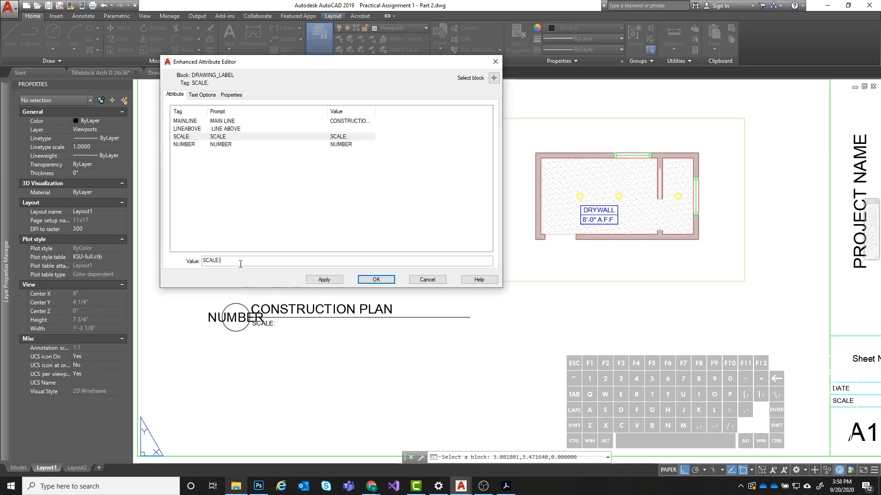
pyautogui.write('1')
pyautogui.press('BackSpace')
pyautogui.press('BackSpace')
pyautogui.write('/4"')
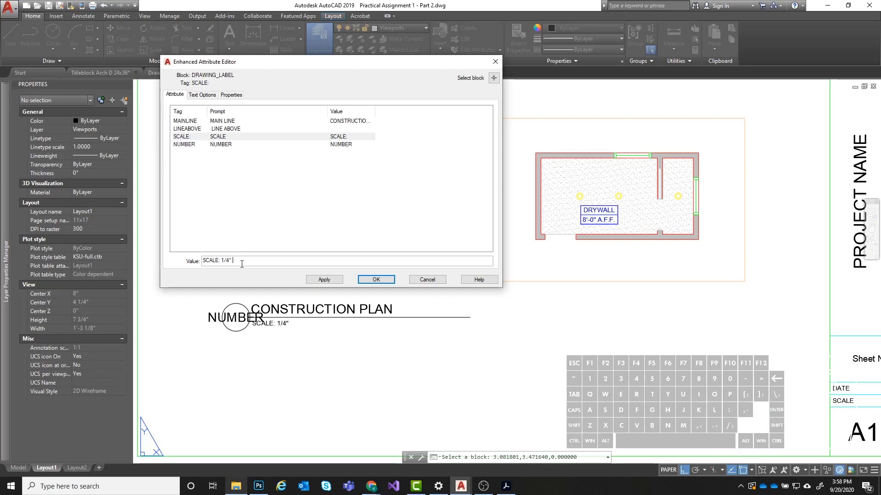
pyautogui.write(' = 1\'-0"')
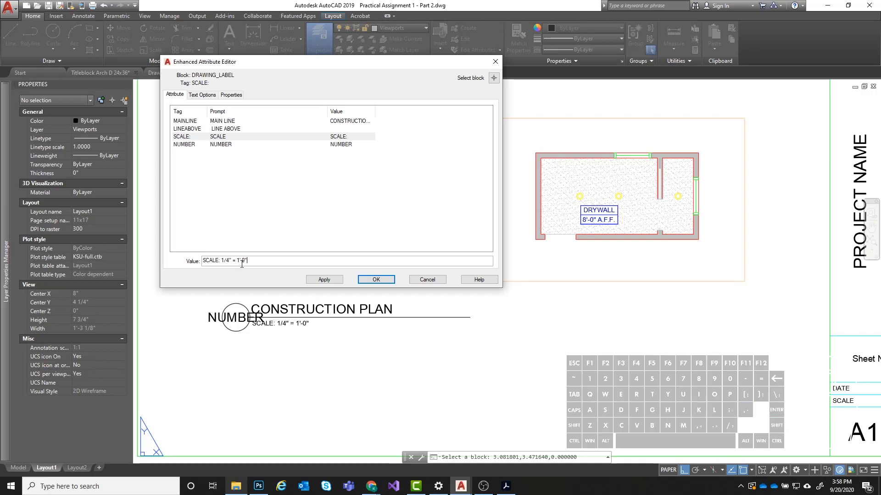
# - Set the construction plan label's NUMBER attribute to 1 and accept the attribute edits
pyautogui.click(230, 145)
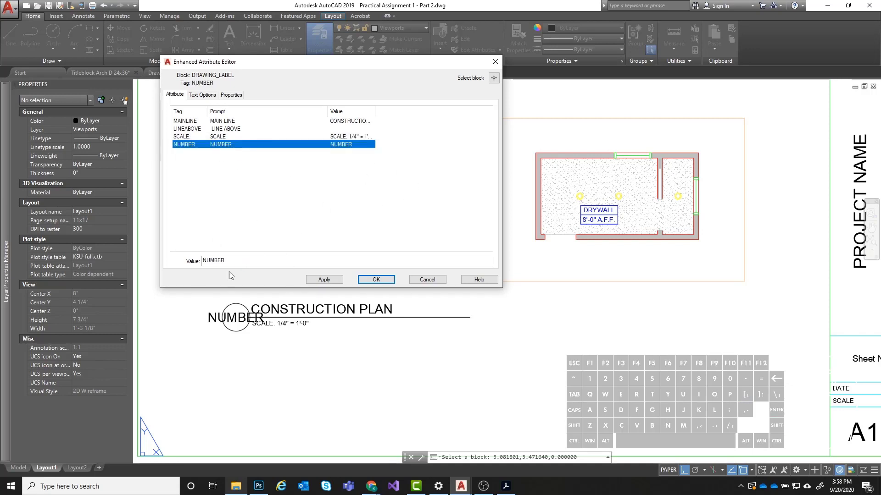
pyautogui.doubleClick(237, 261)
pyautogui.write('1')
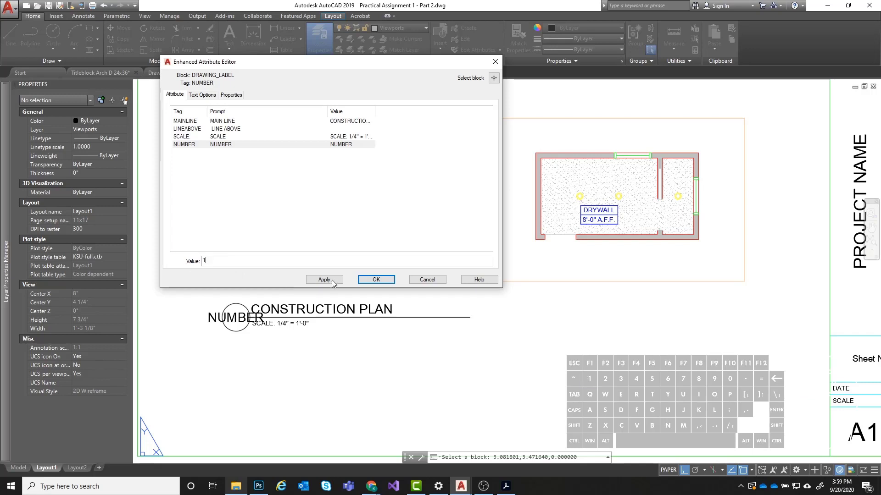
pyautogui.click(374, 281)
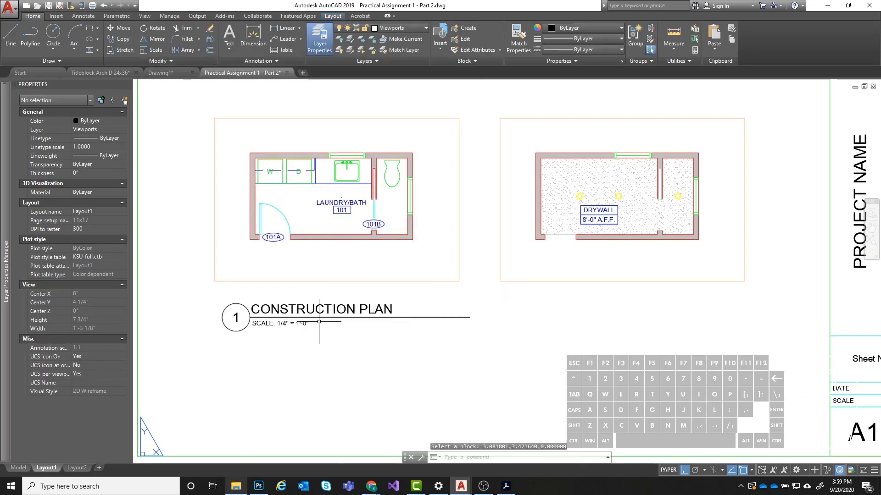
# - Copy the construction plan's drawing label horizontally to sit below the ceiling plan viewport
pyautogui.scroll(-2, 289, 225)
pyautogui.click(403, 285)
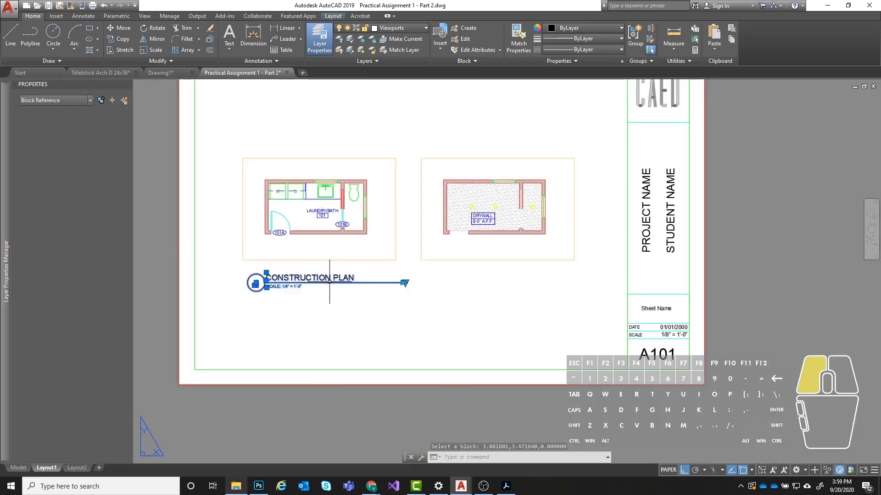
pyautogui.write('copy')
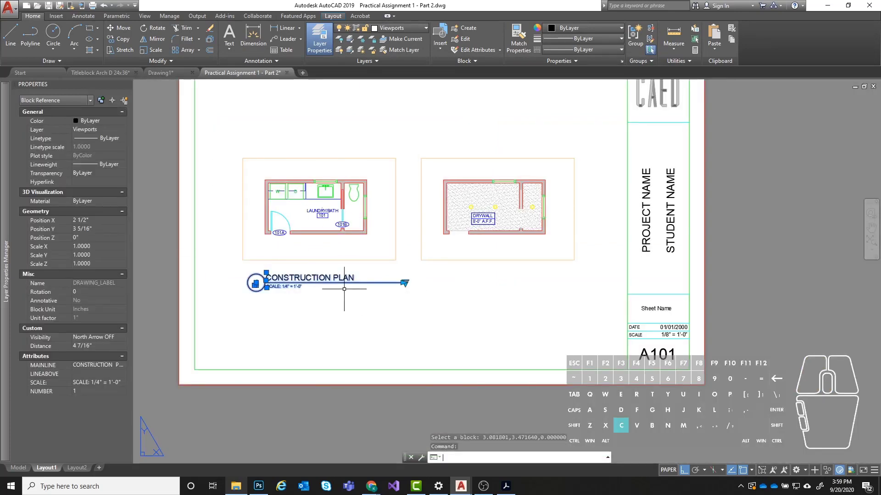
pyautogui.press('Return')
pyautogui.click(240, 316)
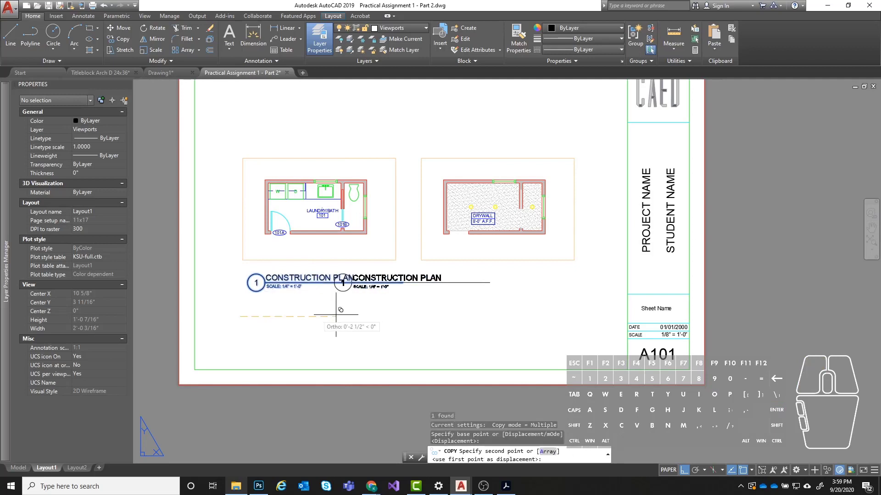
pyautogui.click(414, 315)
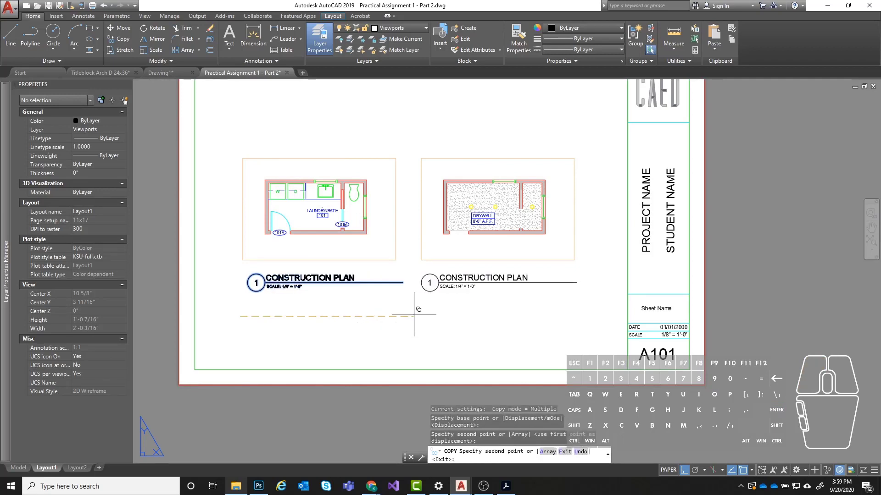
pyautogui.press('Escape')
pyautogui.press('Escape')
# - Set the MAIN LINE attribute of the label below the ceiling plan to REFLECTED CEILING PLAN
pyautogui.doubleClick(461, 275)
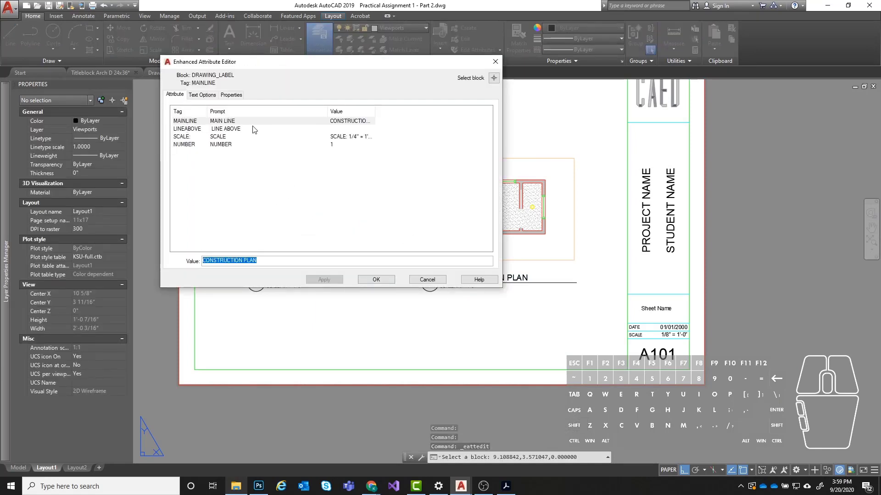
pyautogui.click(243, 261)
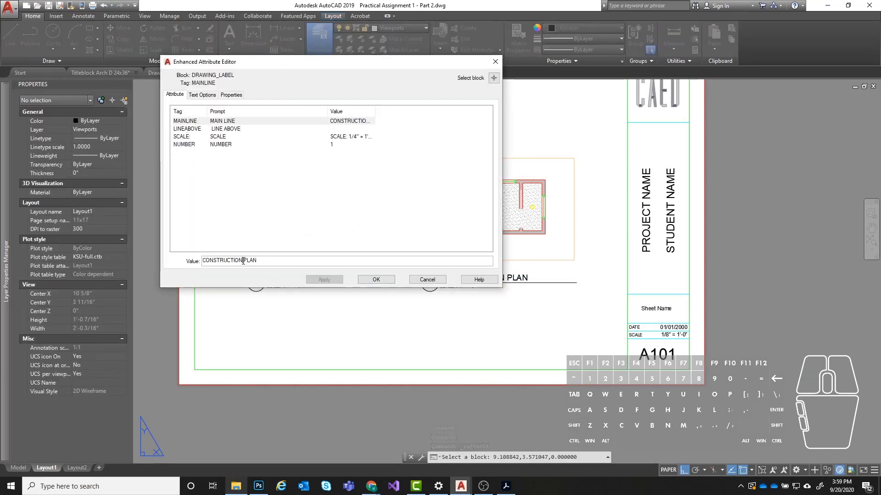
pyautogui.moveTo(241, 260); pyautogui.dragTo(195, 264)
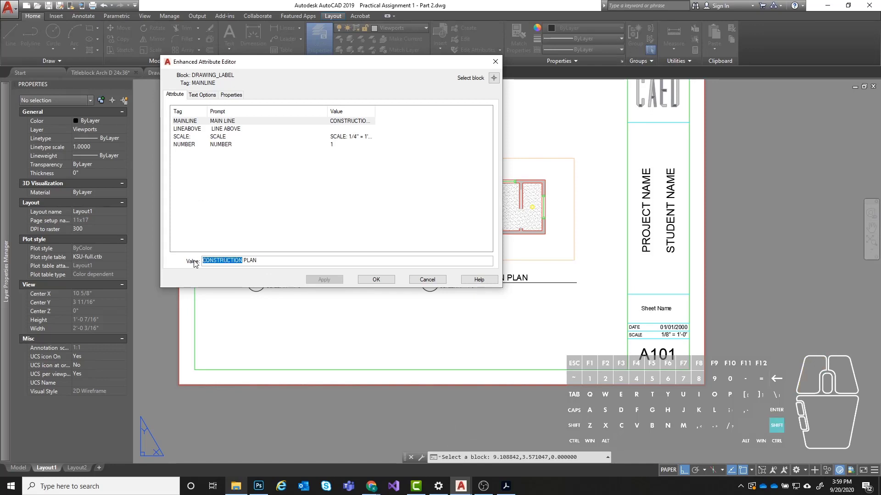
pyautogui.write('REFLEC')
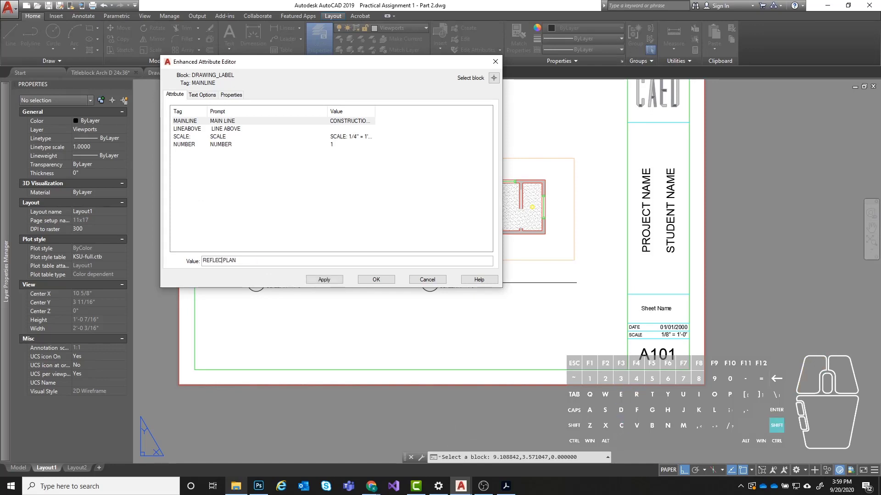
pyautogui.write('D')
pyautogui.press('BackSpace')
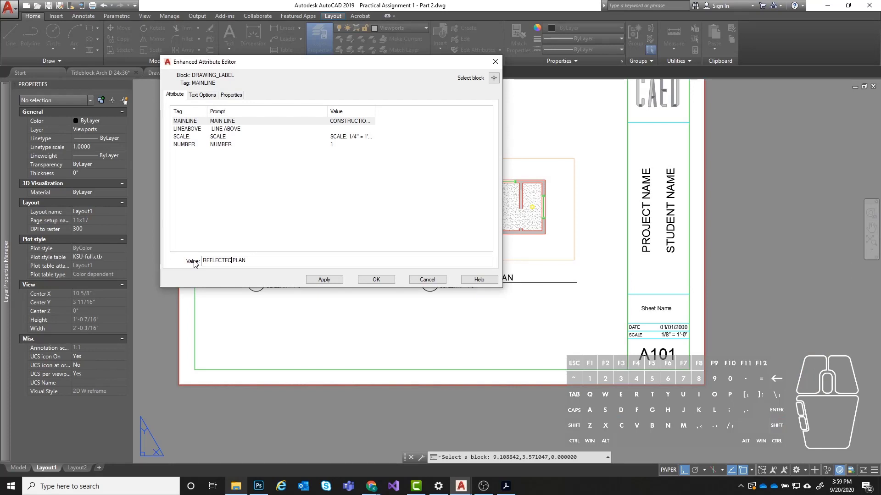
pyautogui.press('BackSpace')
pyautogui.press('BackSpace')
pyautogui.write('ED CEILING')
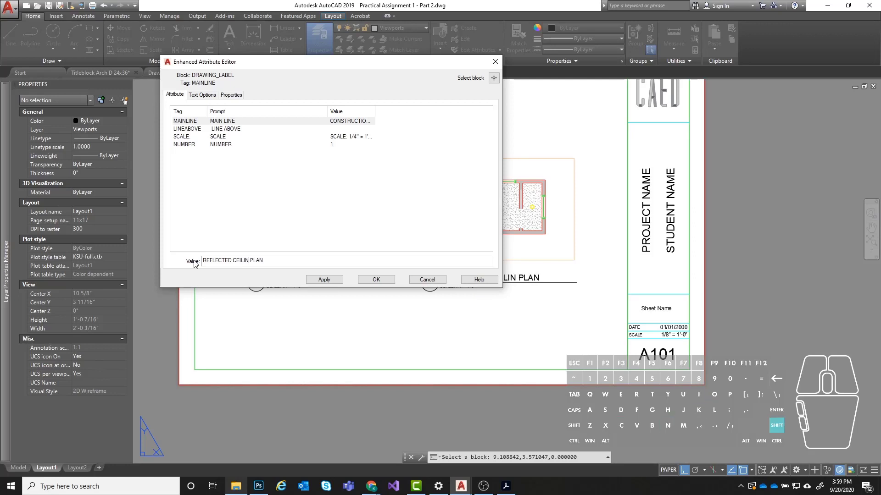
# - Set the ceiling plan label's NUMBER attribute to 2 and accept the attribute edits
pyautogui.click(217, 147)
pyautogui.click(226, 261)
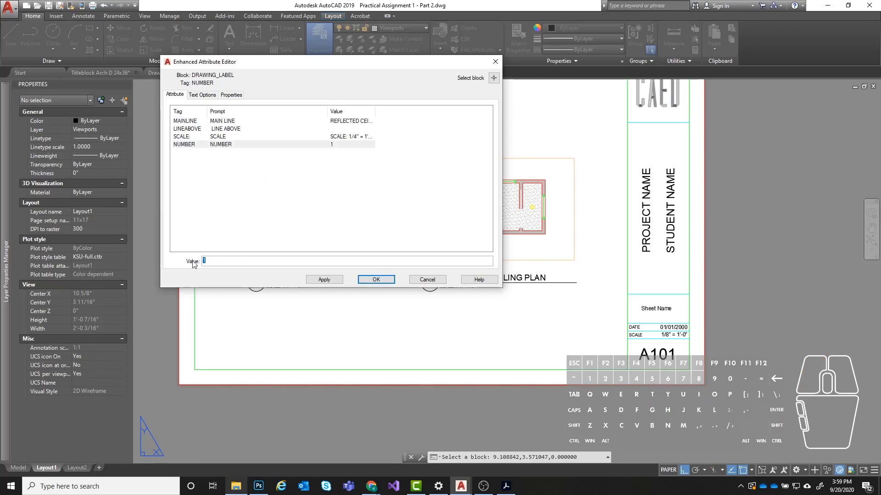
pyautogui.write('2')
pyautogui.click(376, 279)
pyautogui.moveTo(366, 223); pyautogui.dragTo(380, 232, button='middle')
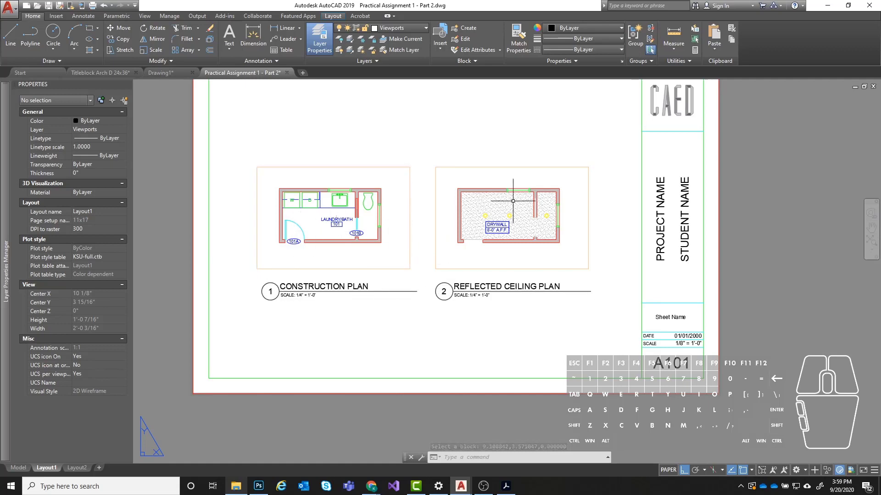
pyautogui.moveTo(513, 201); pyautogui.dragTo(498, 209, button='middle')
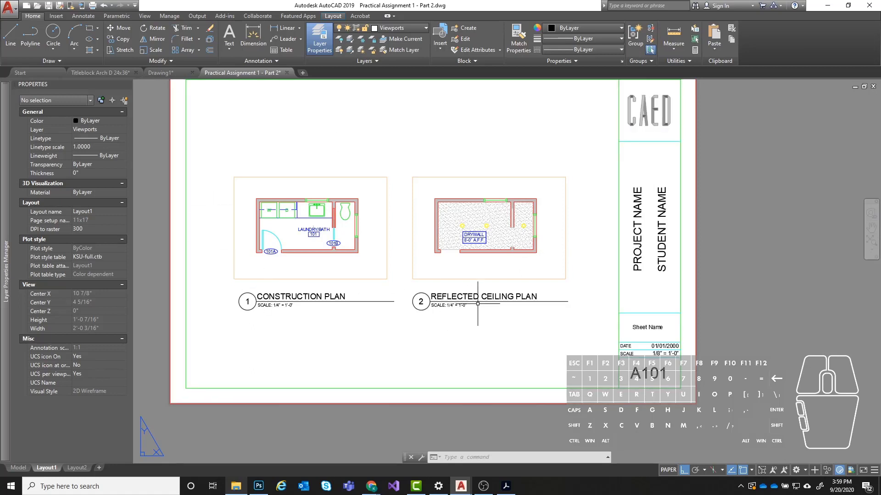
pyautogui.moveTo(477, 312); pyautogui.dragTo(457, 342, button='middle')
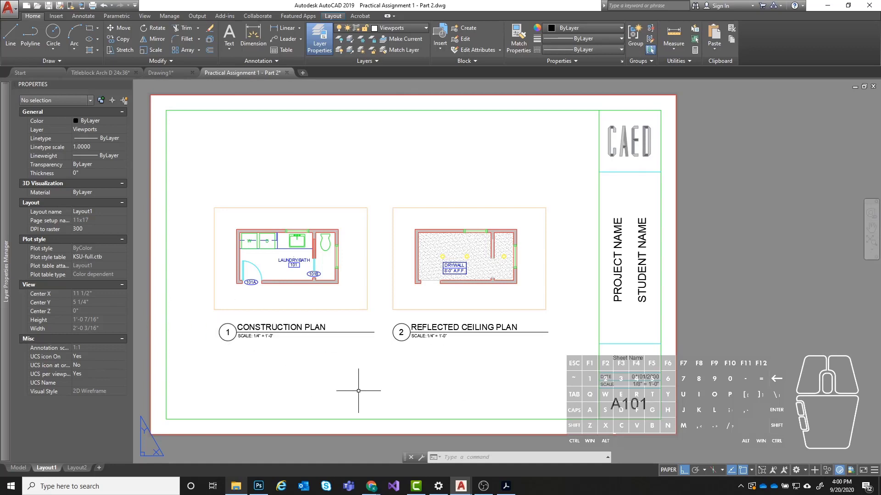
pyautogui.moveTo(396, 392)
pyautogui.mouseDown(button='middle')
pyautogui.moveTo(425, 368)
pyautogui.moveTo(408, 381)
pyautogui.mouseUp(button='middle')
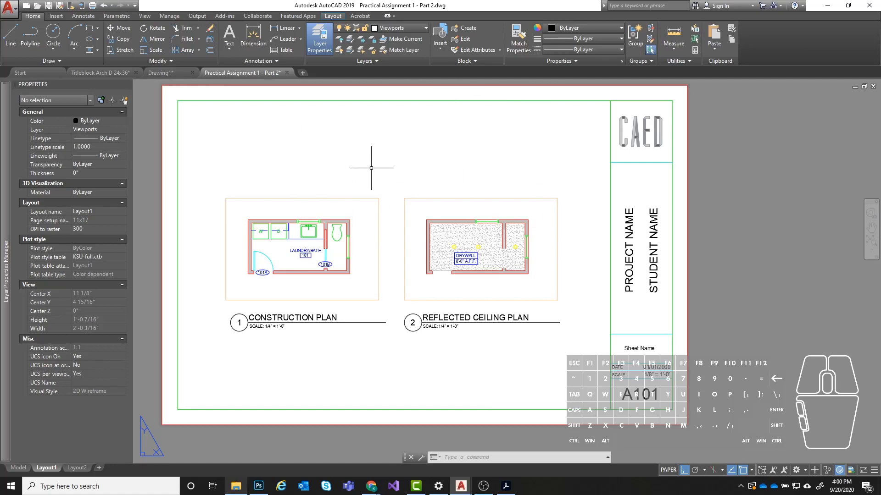
pyautogui.moveTo(471, 346)
pyautogui.mouseDown(button='middle')
pyautogui.moveTo(505, 347)
pyautogui.moveTo(500, 360)
pyautogui.mouseUp(button='middle')
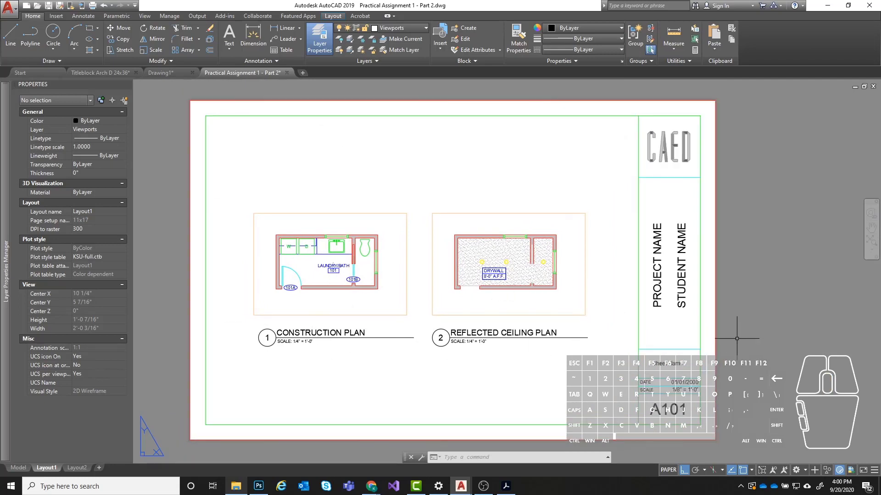
pyautogui.moveTo(731, 331); pyautogui.dragTo(715, 327, button='middle')
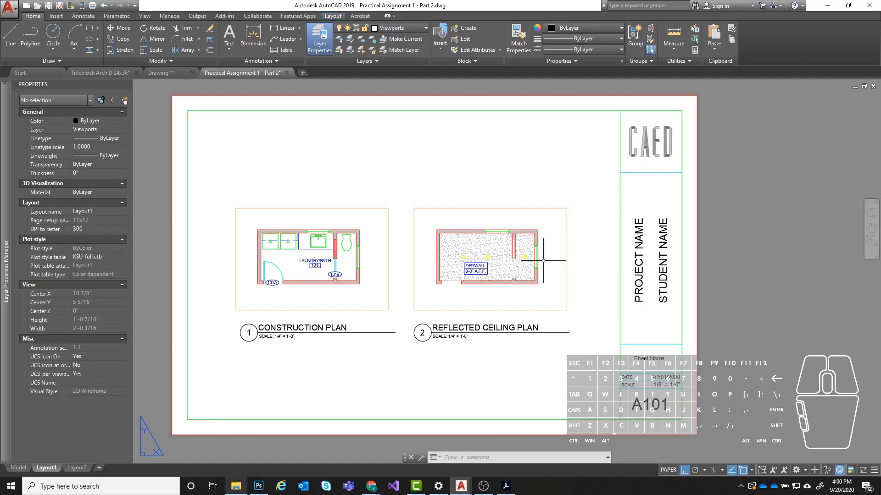
# - Preview the plot of Layout1 as a single sheet with the 11x17 page setup, and exit the preview
pyautogui.press('ctrl')
pyautogui.press('ctrl')
pyautogui.hotkey('ctrl', 'p')
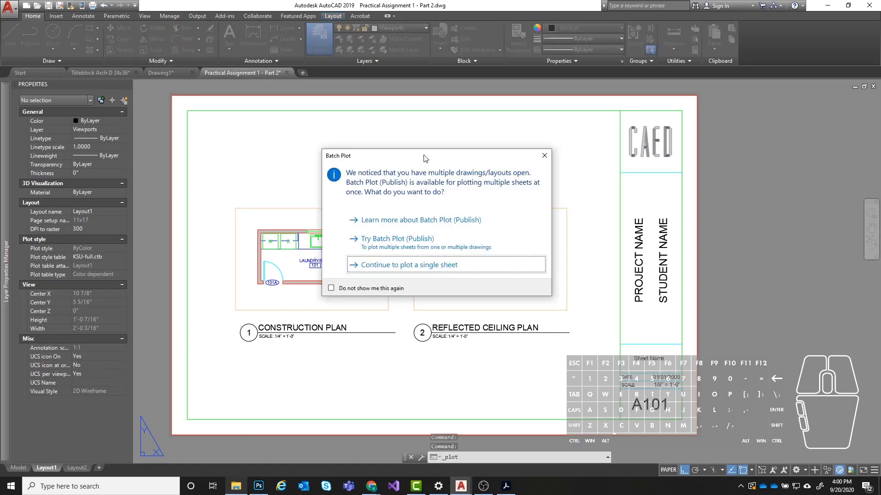
pyautogui.moveTo(424, 159); pyautogui.dragTo(418, 140)
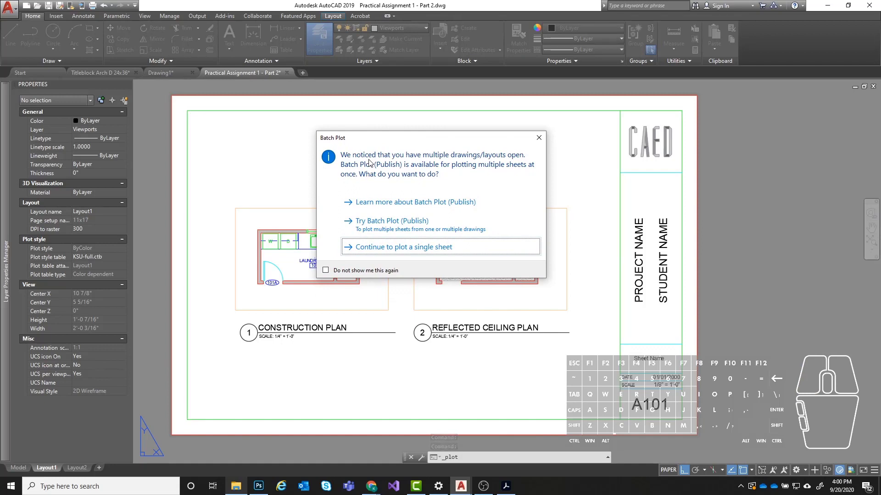
pyautogui.click(409, 252)
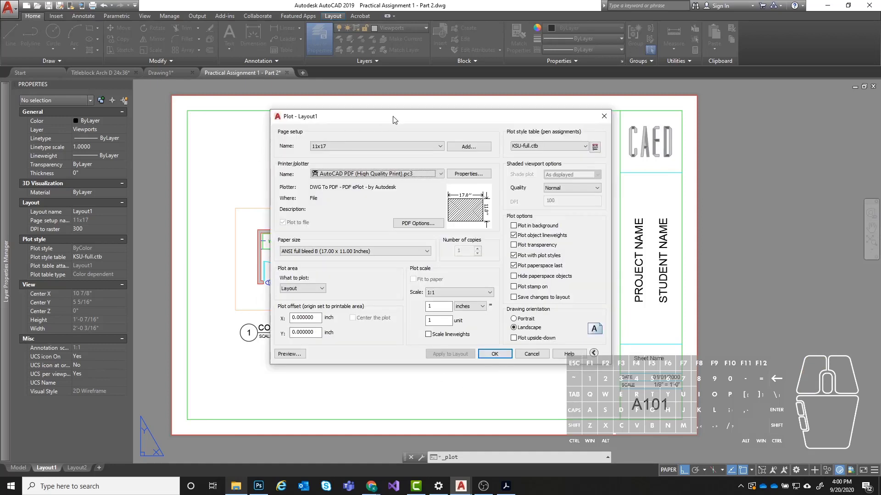
pyautogui.moveTo(393, 119); pyautogui.dragTo(374, 115)
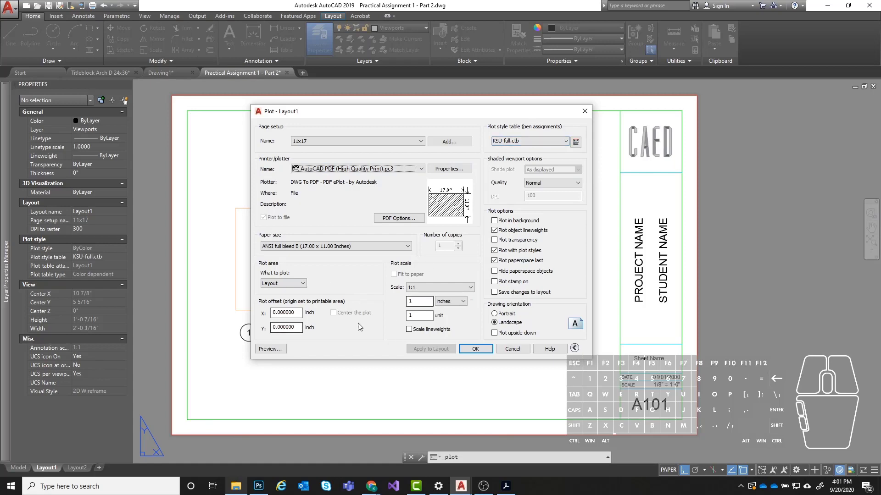
pyautogui.click(270, 349)
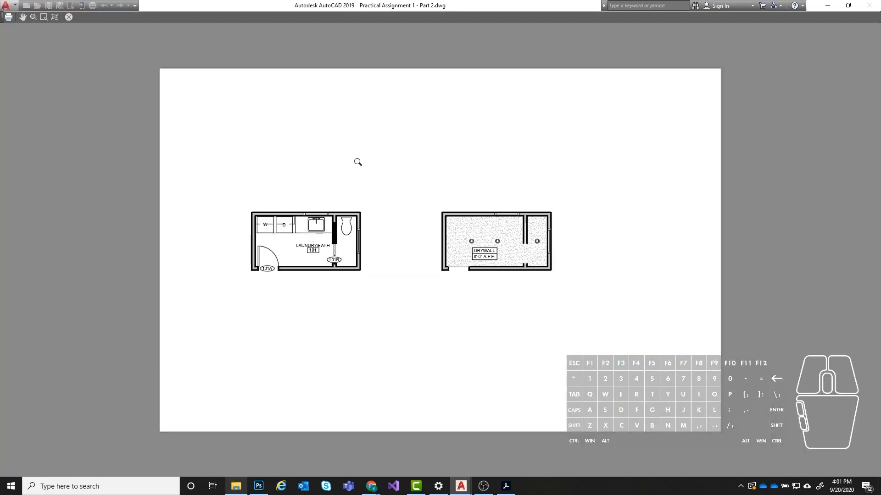
pyautogui.scroll(2, 318, 162)
pyautogui.scroll(-2, 356, 165)
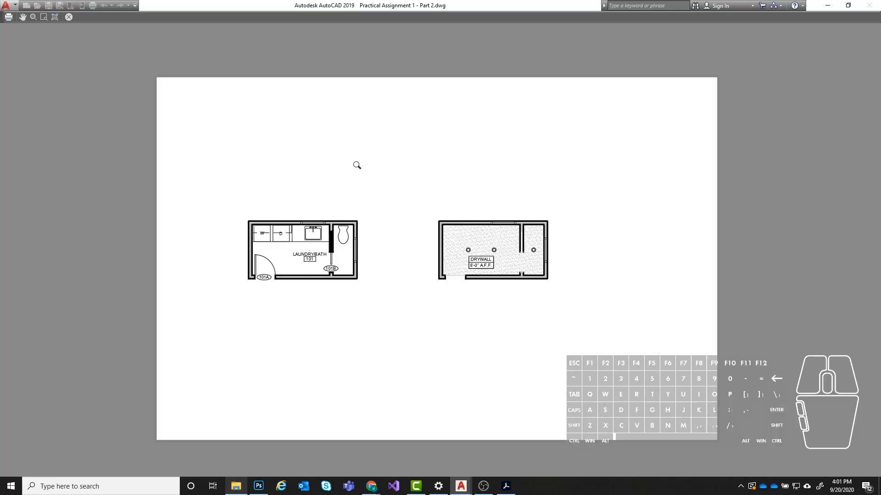
pyautogui.press('Escape')
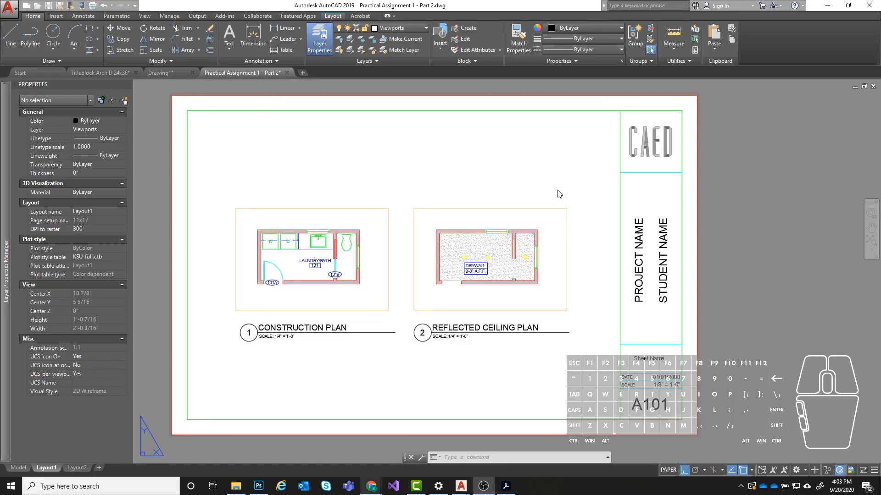
# - Put the titleblock and both drawing labels on layer 0 instead of the Viewports layer
pyautogui.click(495, 111)
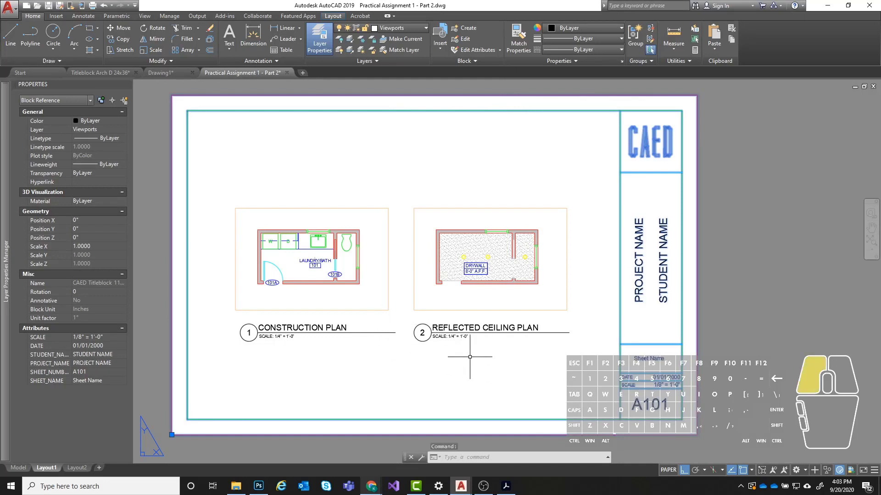
pyautogui.click(571, 357)
pyautogui.click(238, 305)
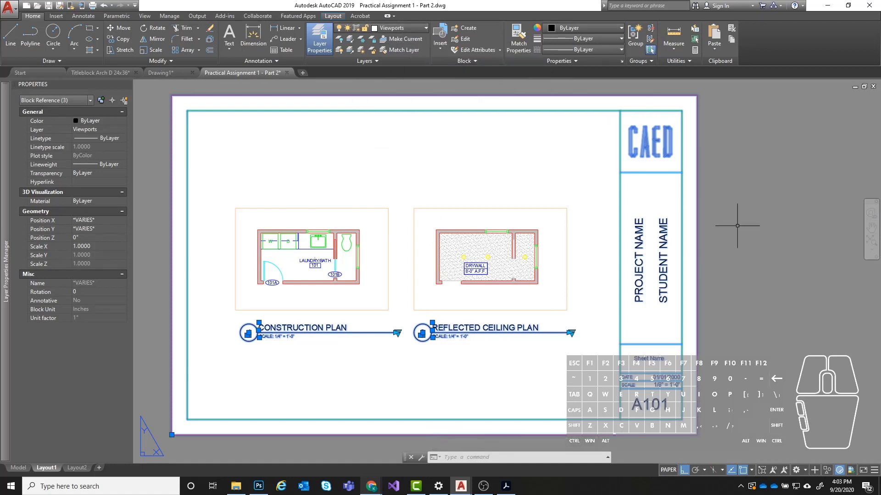
pyautogui.click(406, 29)
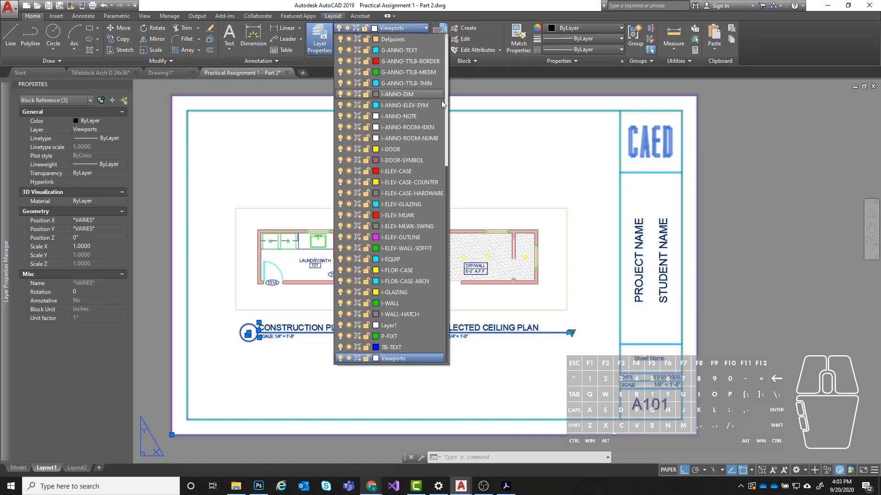
pyautogui.moveTo(447, 185); pyautogui.dragTo(448, 28)
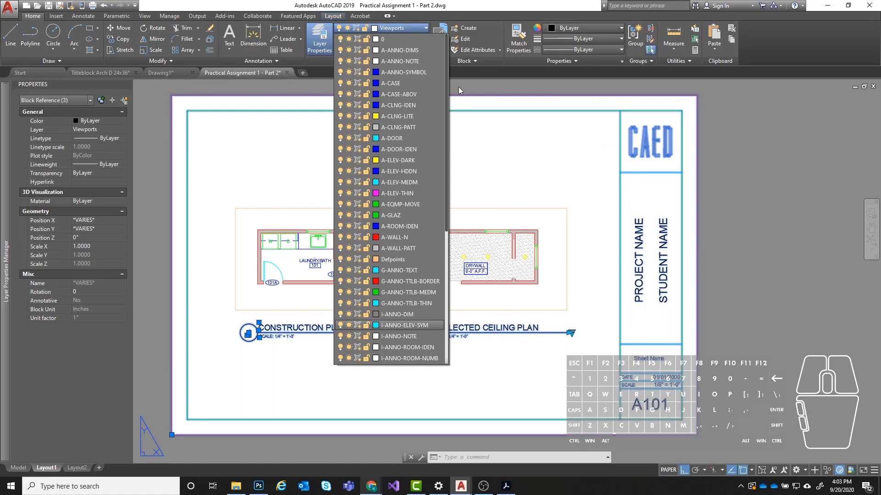
pyautogui.click(395, 38)
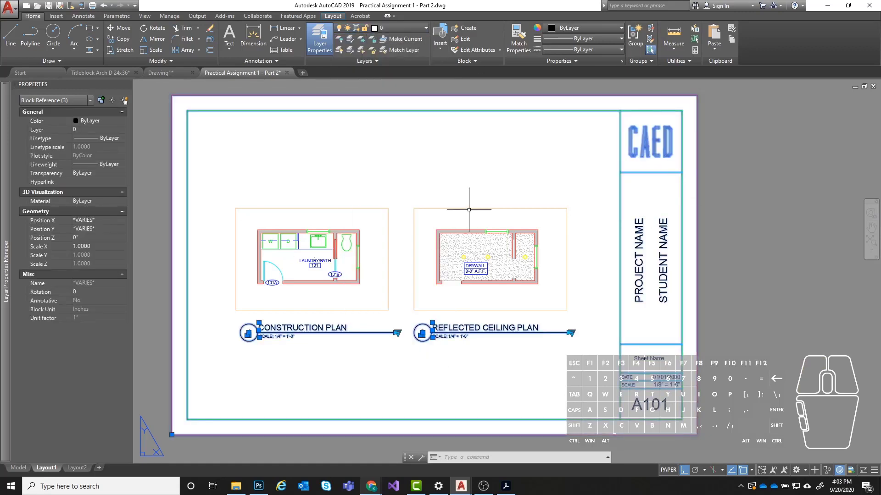
pyautogui.press('Escape')
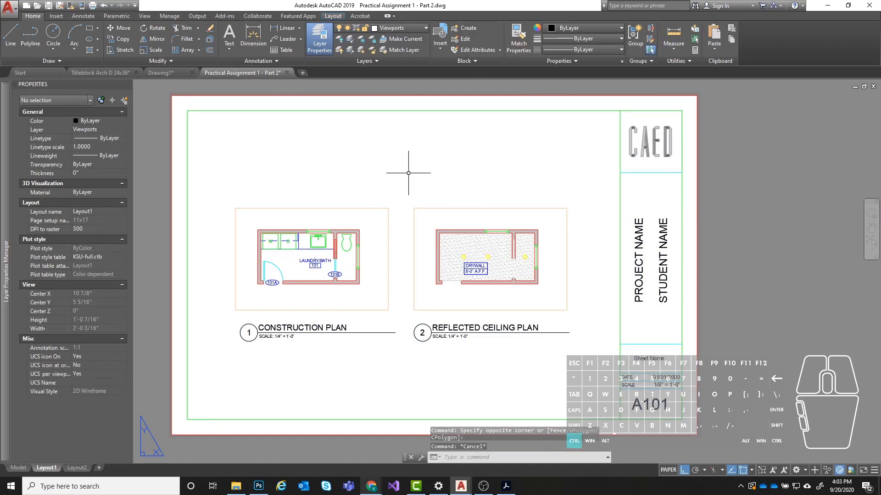
# - Preview Layout1 as a single-sheet plot with the 11x17 page setup, check both plans, and plot it from the preview
pyautogui.hotkey('ctrl', 'p')
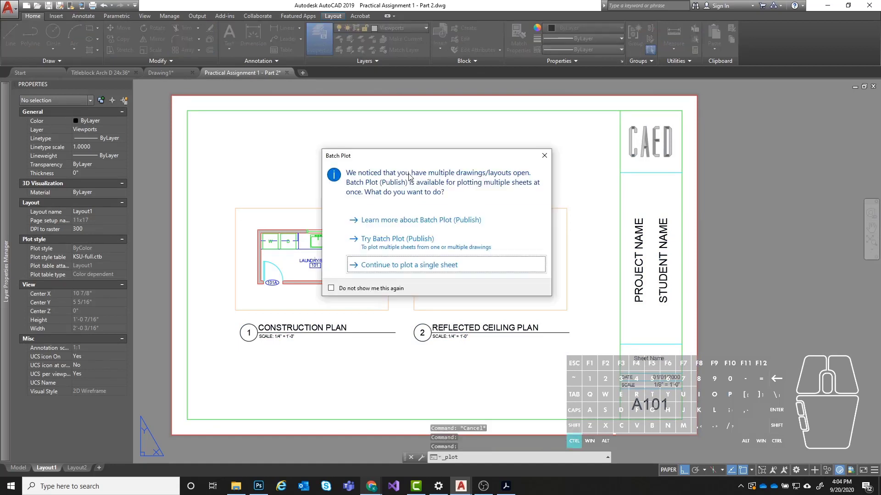
pyautogui.click(410, 272)
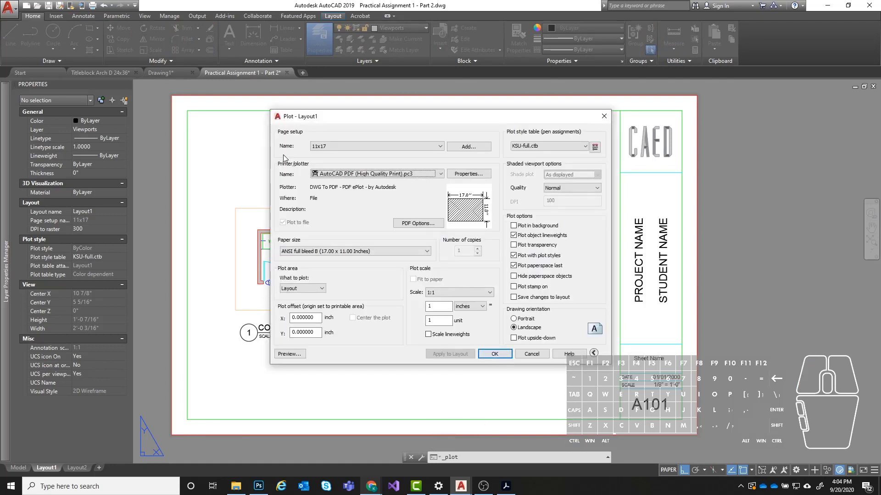
pyautogui.click(290, 354)
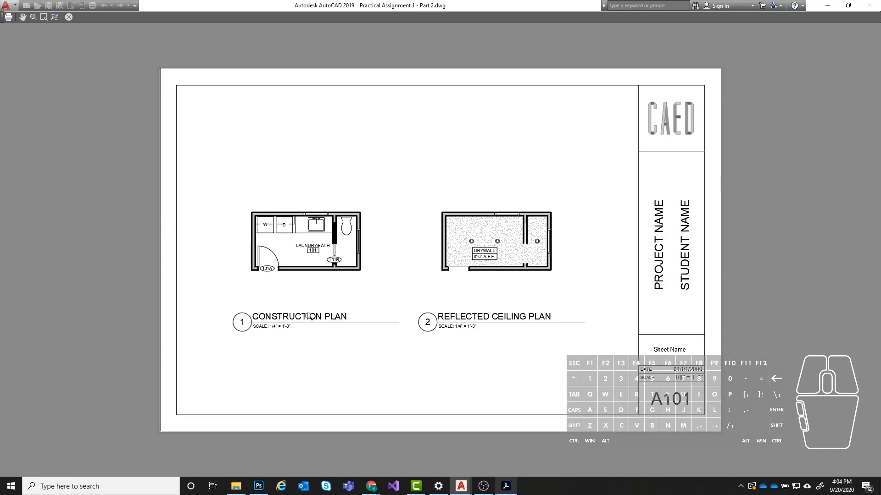
pyautogui.scroll(6, 251, 219)
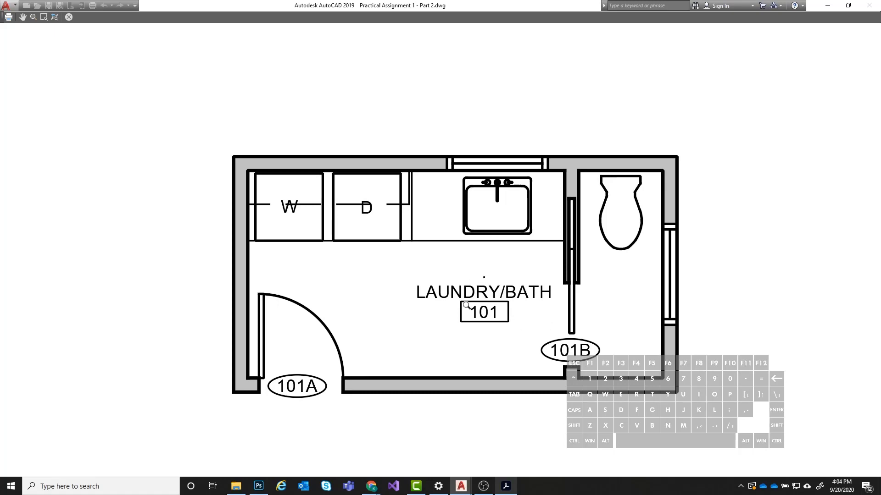
pyautogui.scroll(-4, 350, 203)
pyautogui.scroll(-2, 302, 165)
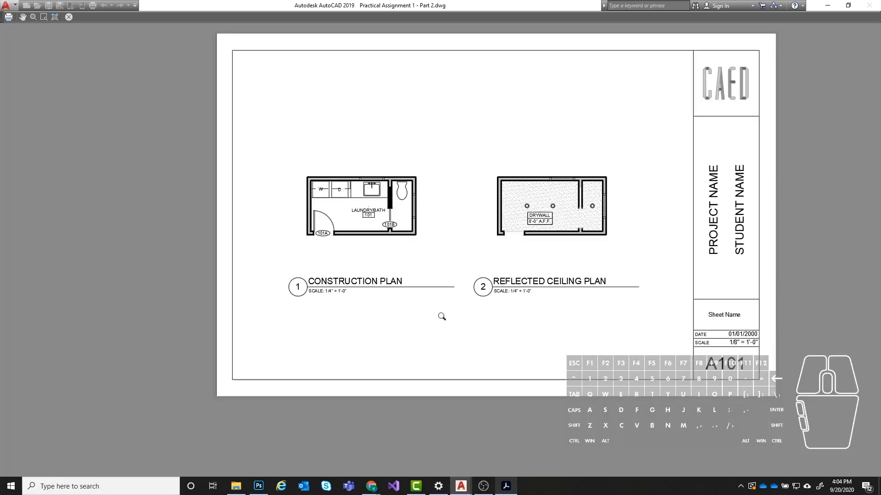
pyautogui.scroll(2, 442, 317)
pyautogui.scroll(-3, 151, 285)
pyautogui.scroll(2, 489, 221)
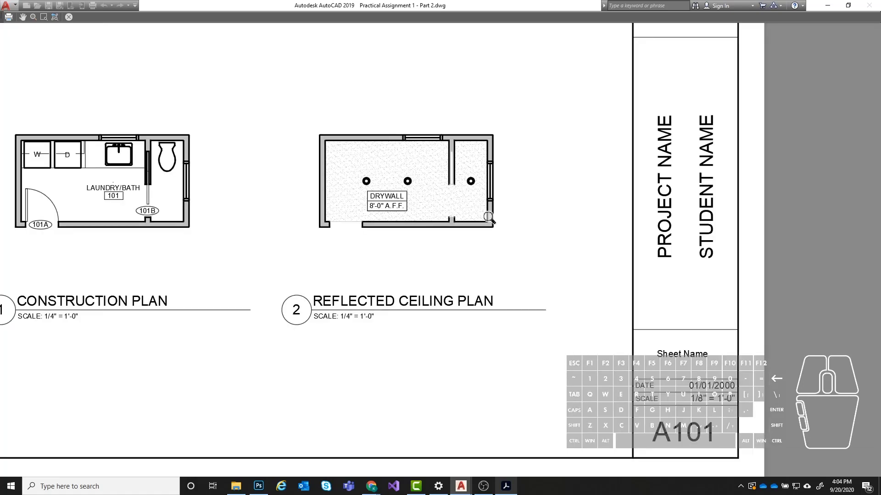
pyautogui.scroll(-2, 700, 295)
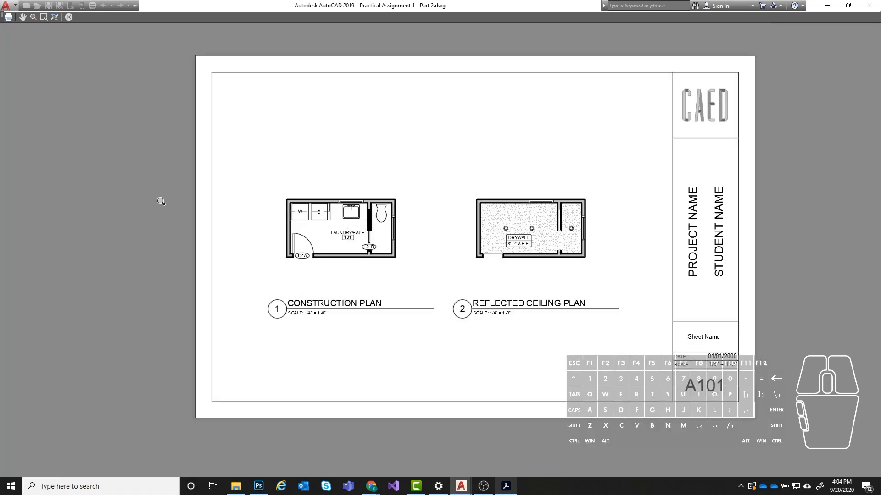
pyautogui.click(8, 19)
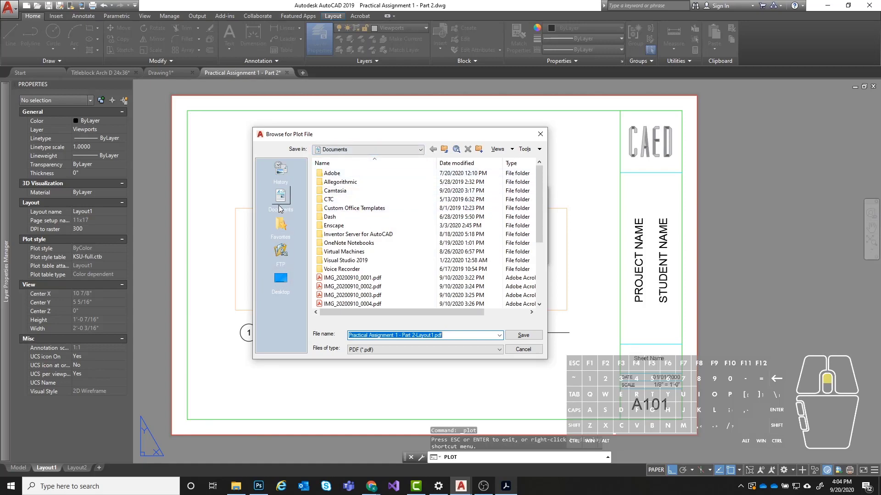
# - Save the plot as Test Print in PDF format under OneDrive - Kent State University, Digital Apps 1, 2020 AutoCAD Exercises
pyautogui.click(378, 148)
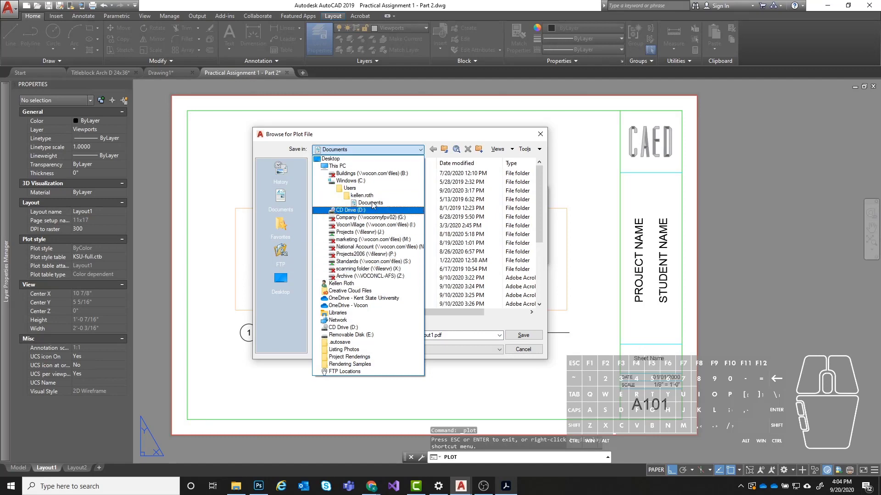
pyautogui.click(364, 298)
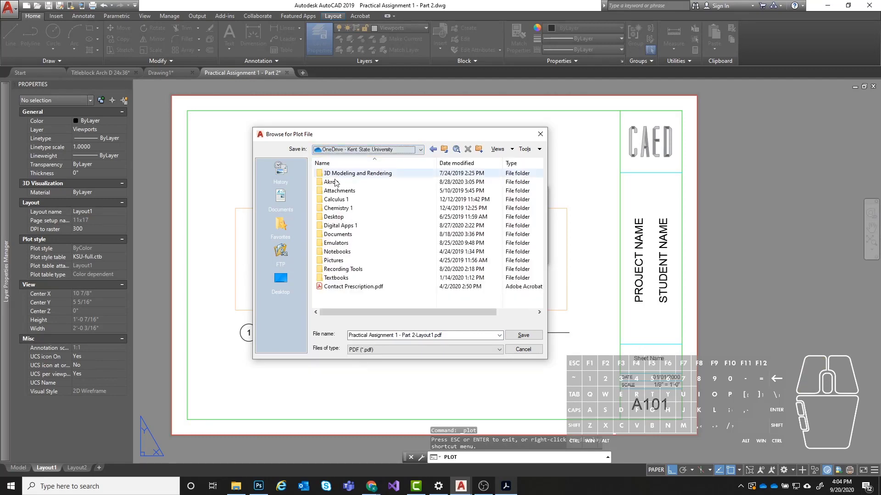
pyautogui.doubleClick(340, 227)
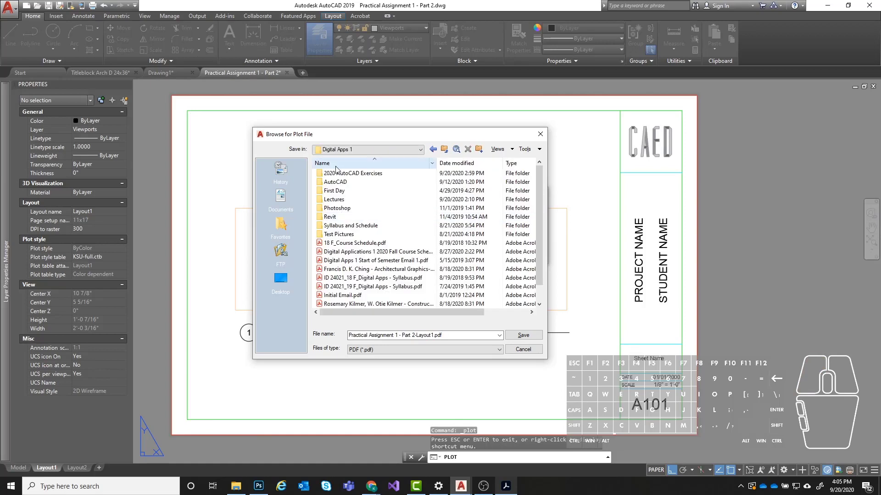
pyautogui.doubleClick(338, 182)
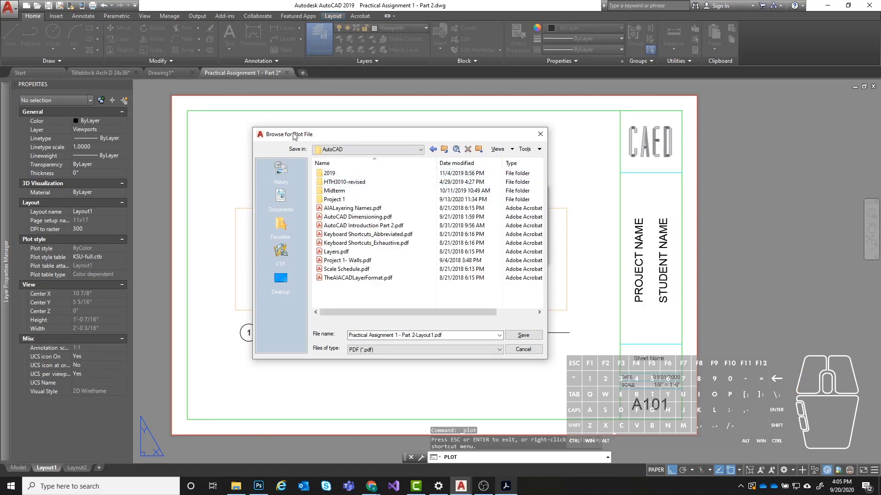
pyautogui.click(433, 149)
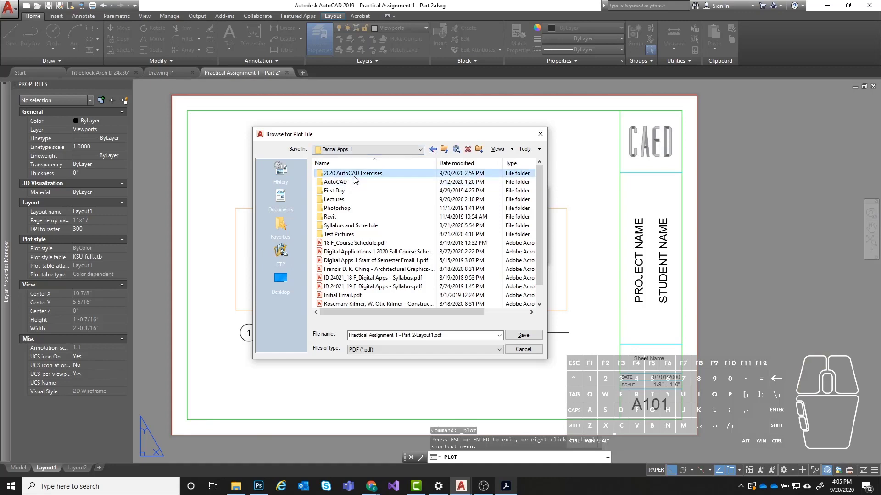
pyautogui.click(433, 149)
pyautogui.click(454, 336)
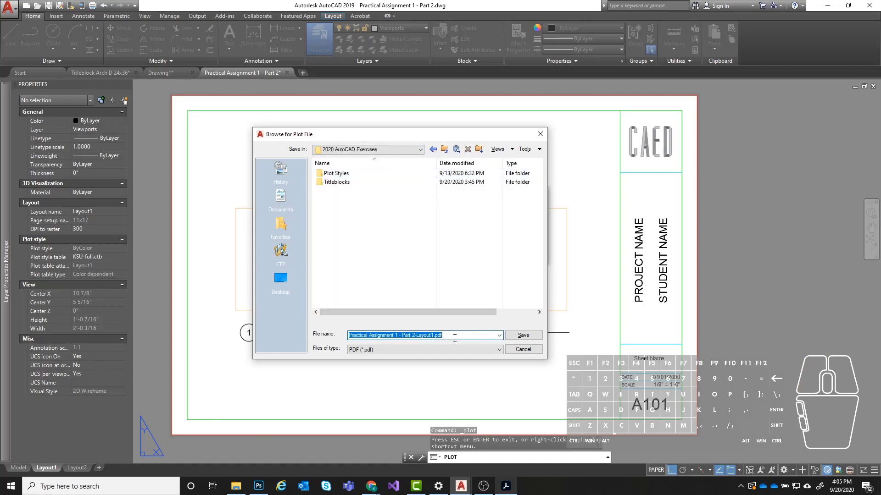
pyautogui.write('Test')
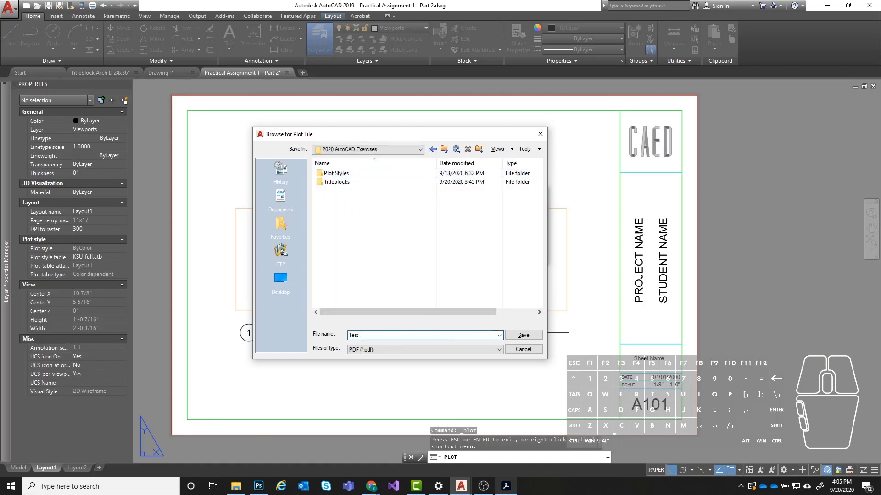
pyautogui.write(' Print')
pyautogui.click(524, 335)
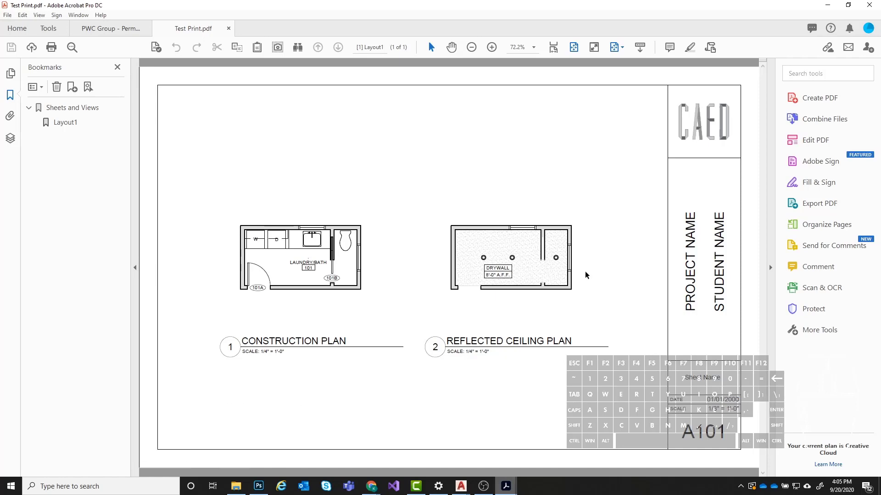
# - Examine the plotted Test Print PDF in Adobe Acrobat and return to the AutoCAD drawing
pyautogui.keyDown('ctrl'); pyautogui.scroll(2, 502, 315); pyautogui.keyUp('ctrl')
pyautogui.keyDown('ctrl'); pyautogui.scroll(-2, 465, 261); pyautogui.keyUp('ctrl')
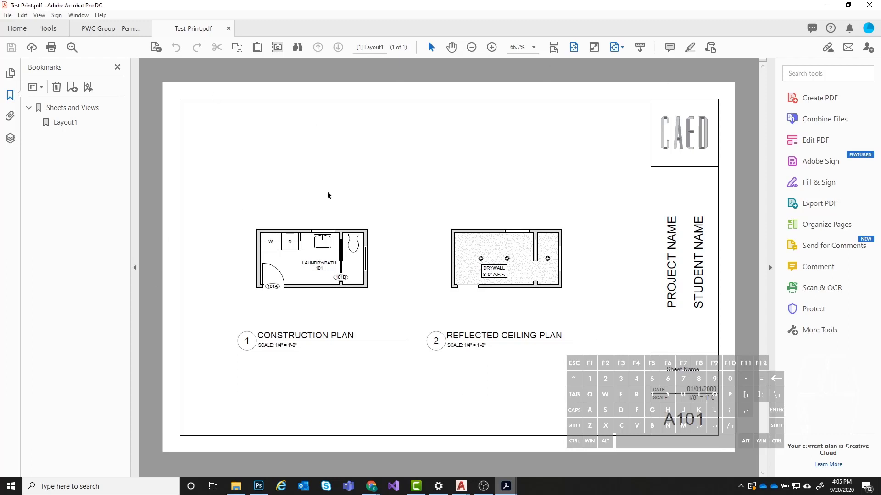
pyautogui.click(825, 6)
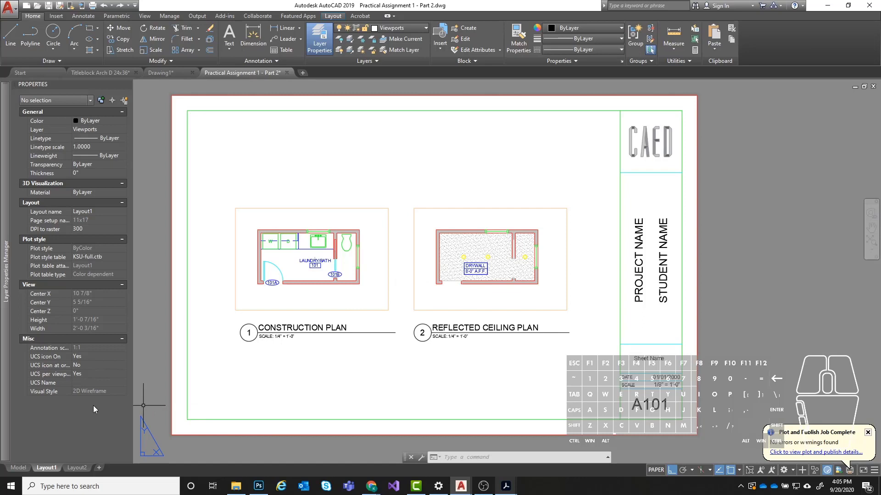
# - Create a copy of Layout1 placed before Layout1
pyautogui.rightClick(51, 468)
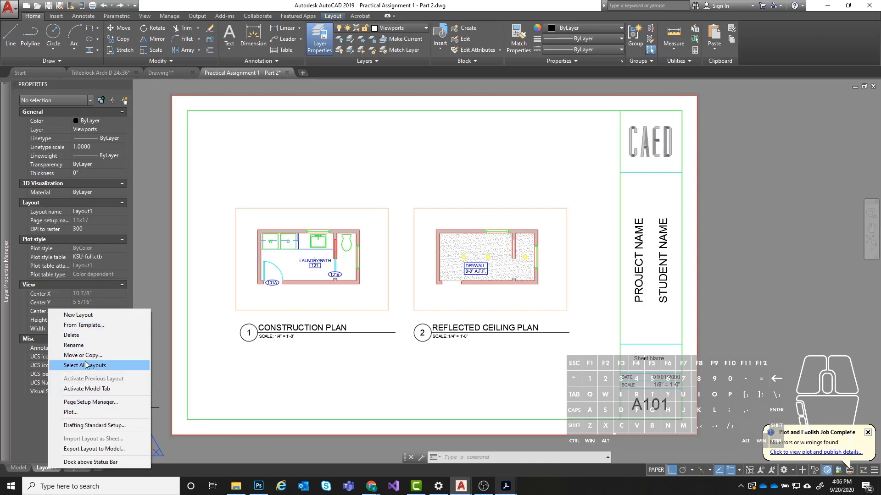
pyautogui.rightClick(44, 468)
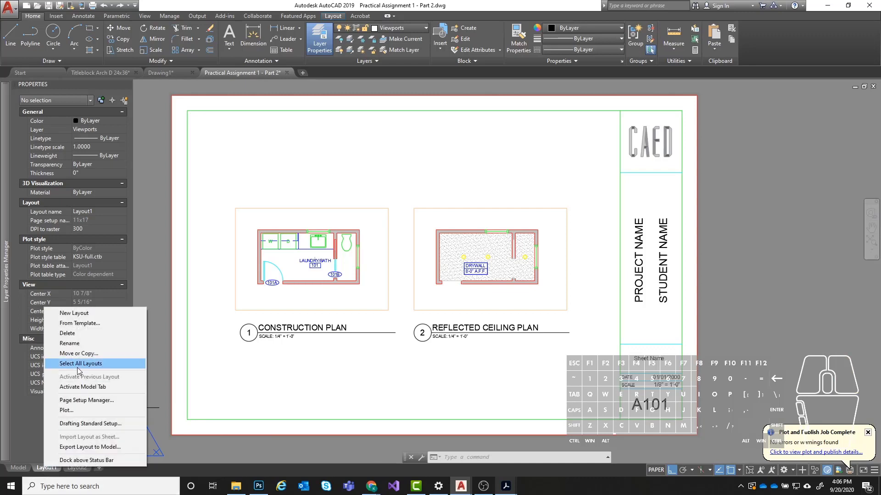
pyautogui.click(41, 471)
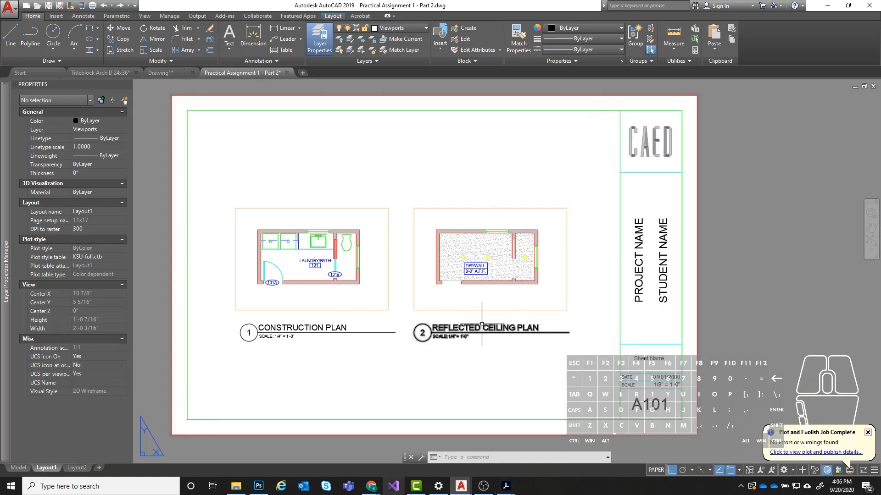
pyautogui.rightClick(45, 472)
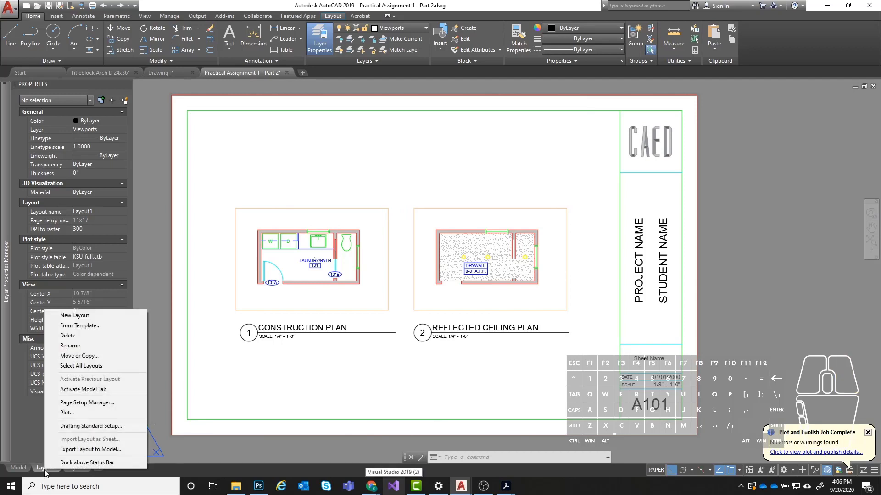
pyautogui.click(92, 357)
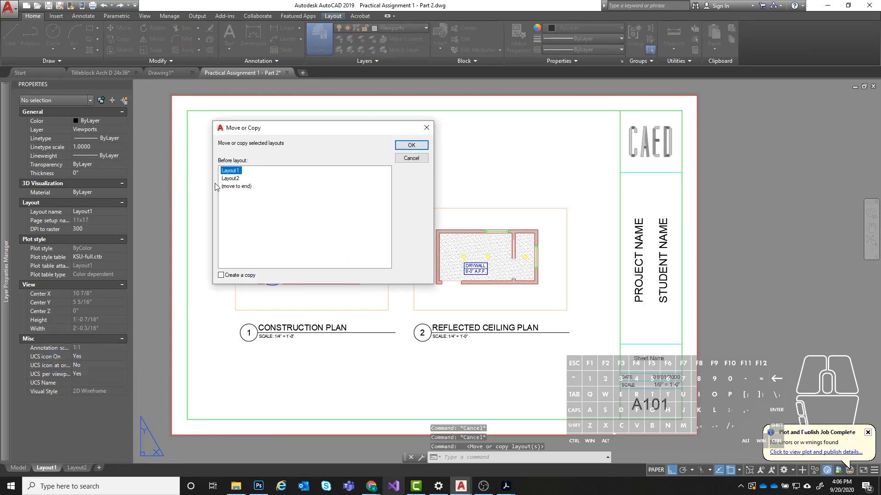
pyautogui.click(221, 275)
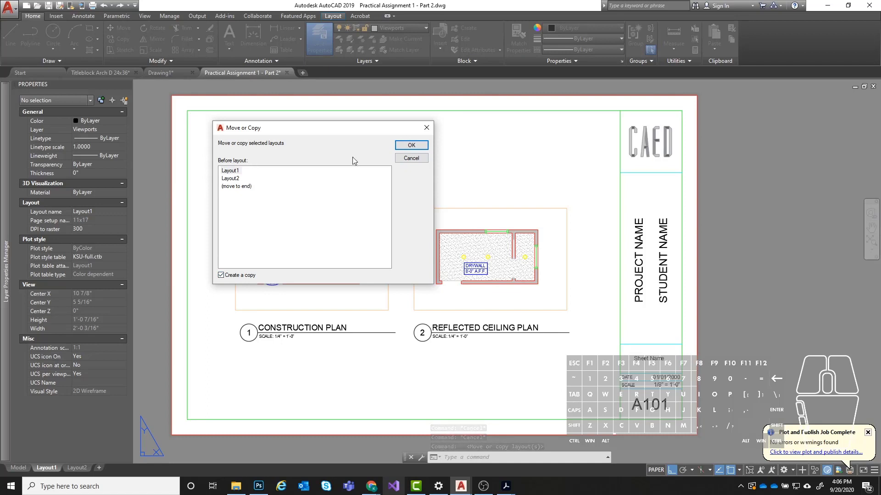
pyautogui.click(411, 146)
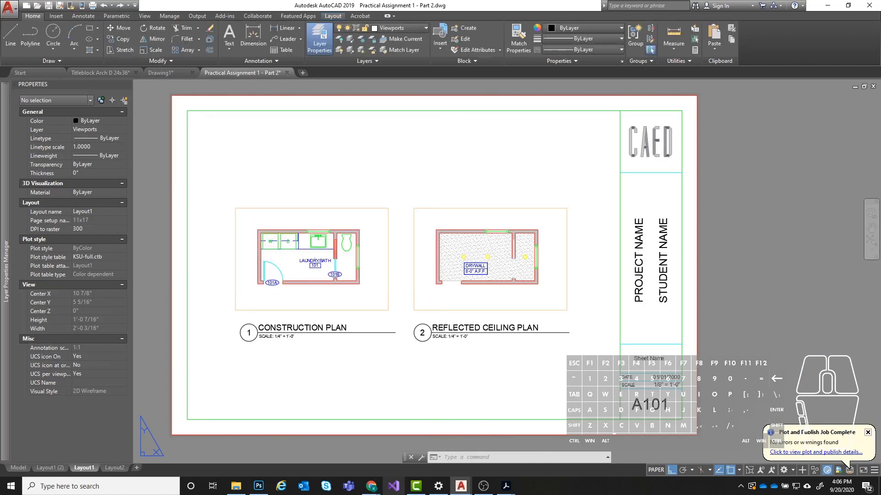
# - Compare the copied layout with the original Layout1 by switching between them
pyautogui.click(44, 468)
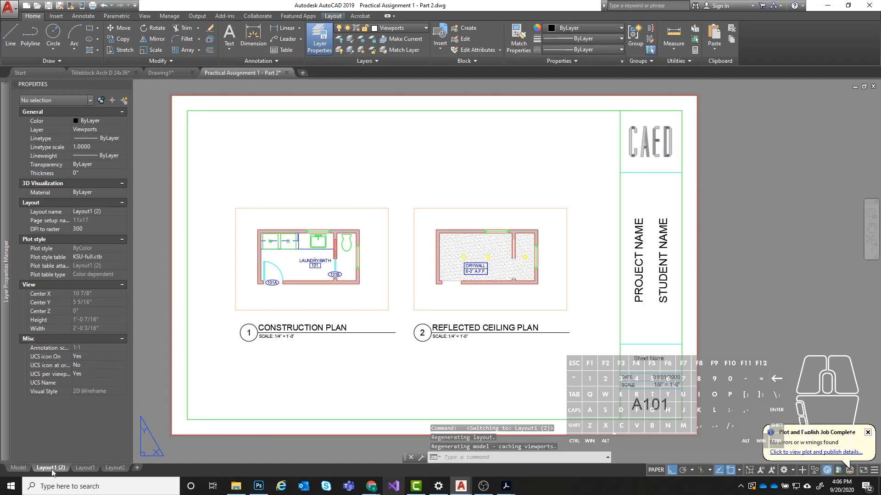
pyautogui.click(77, 469)
pyautogui.click(46, 469)
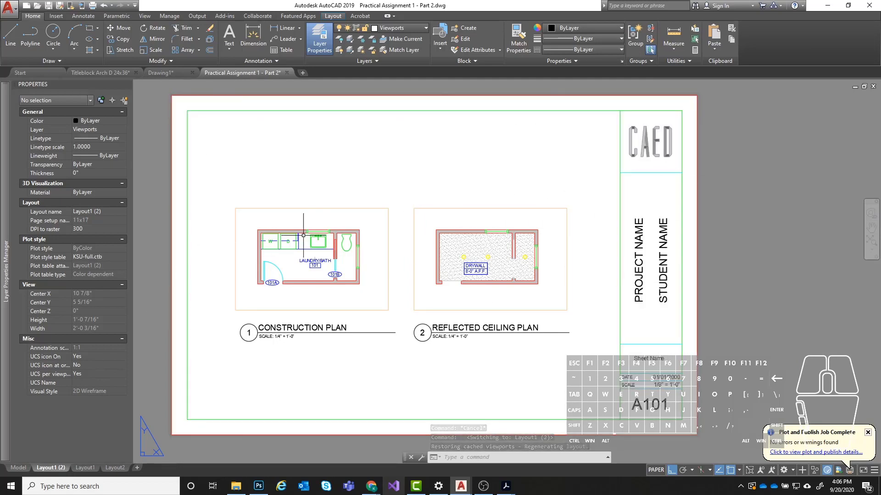
pyautogui.click(82, 472)
pyautogui.click(61, 470)
pyautogui.click(93, 469)
# - Start a batch plot and remove every sheet from the publish list except Practical Assignment 1 - Part 2's Layout1 (2) and Layout1
pyautogui.click(64, 471)
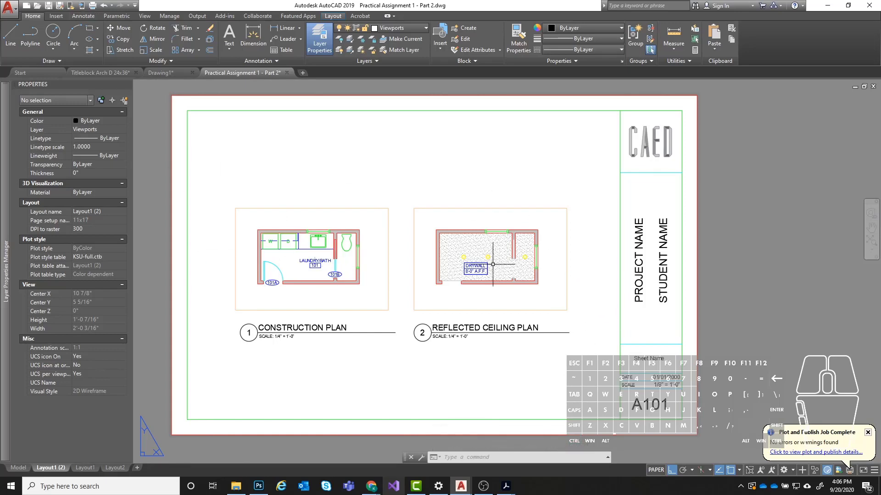
pyautogui.click(93, 6)
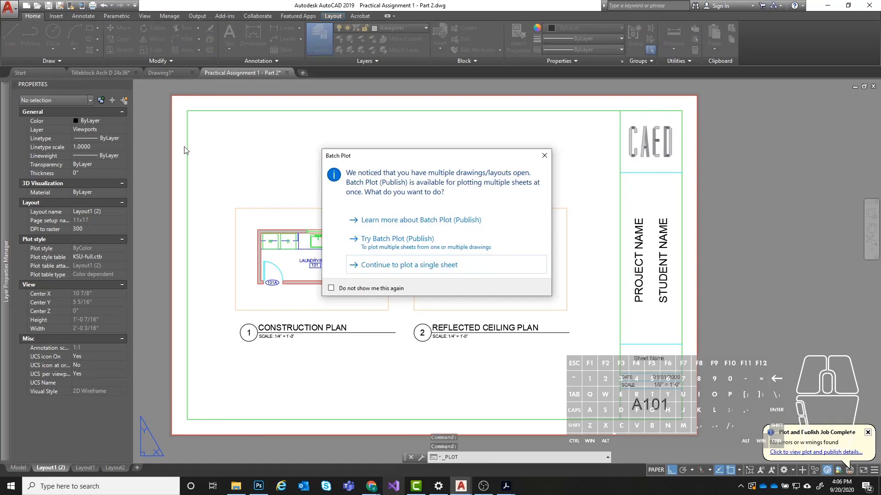
pyautogui.moveTo(375, 160); pyautogui.dragTo(334, 137)
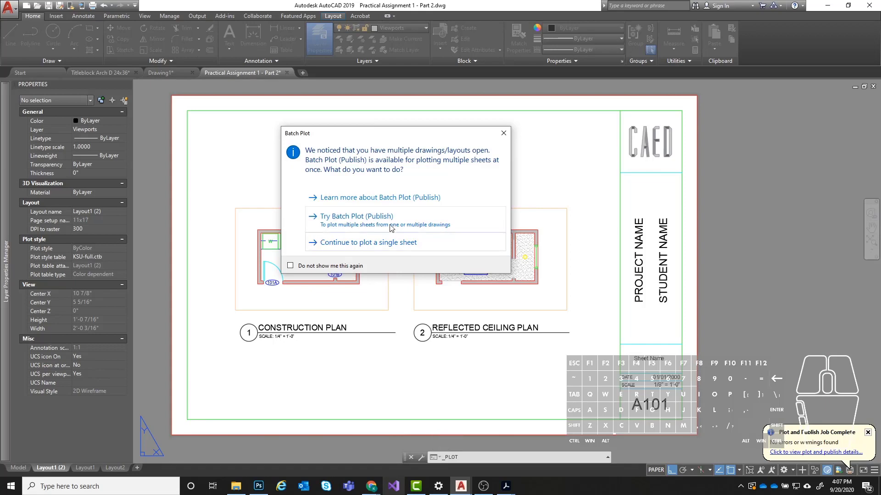
pyautogui.click(372, 228)
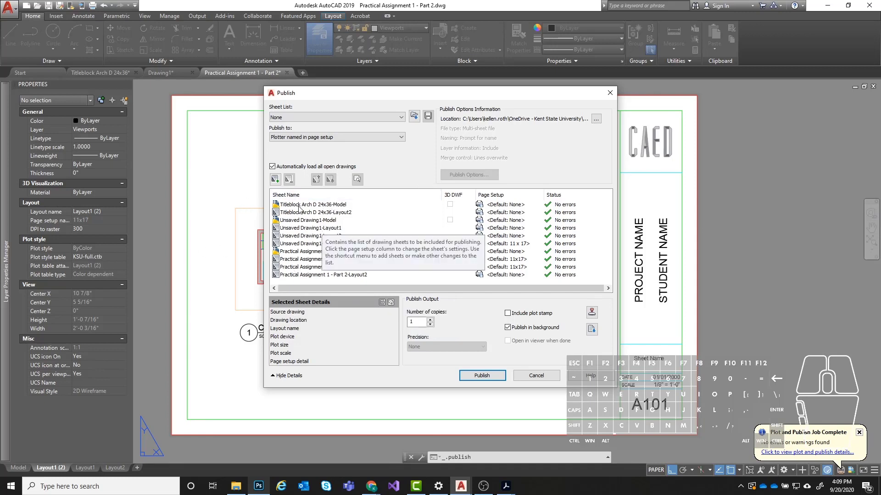
pyautogui.click(339, 207)
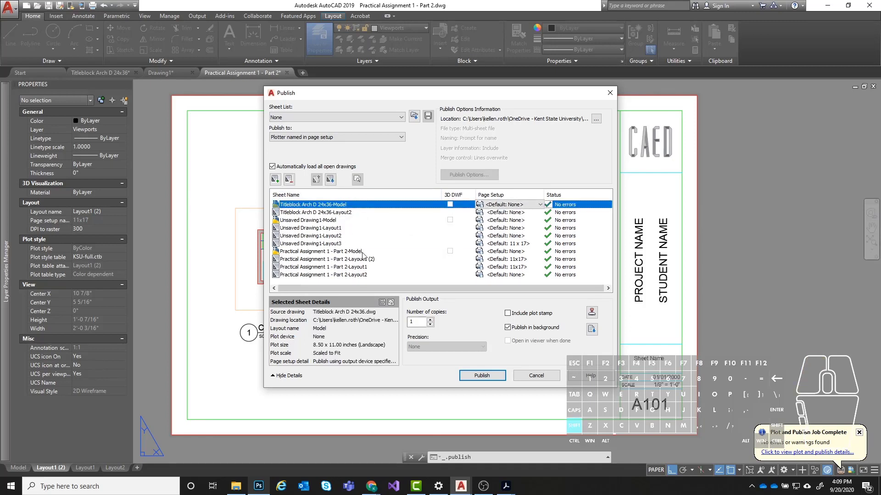
pyautogui.keyDown('shift'); pyautogui.click(340, 252); pyautogui.keyUp('shift')
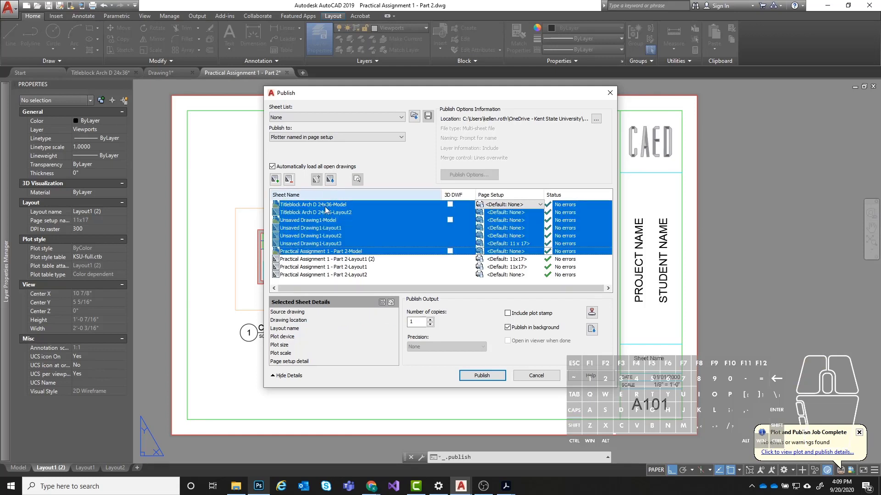
pyautogui.click(289, 180)
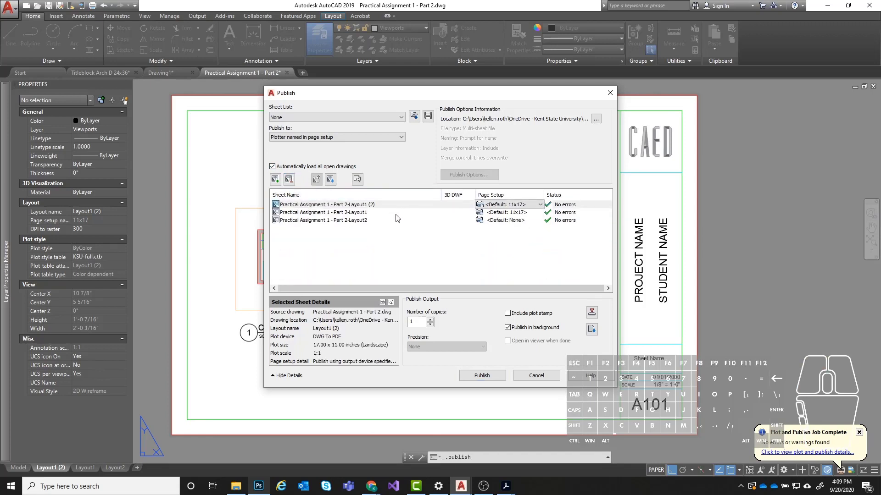
pyautogui.click(340, 221)
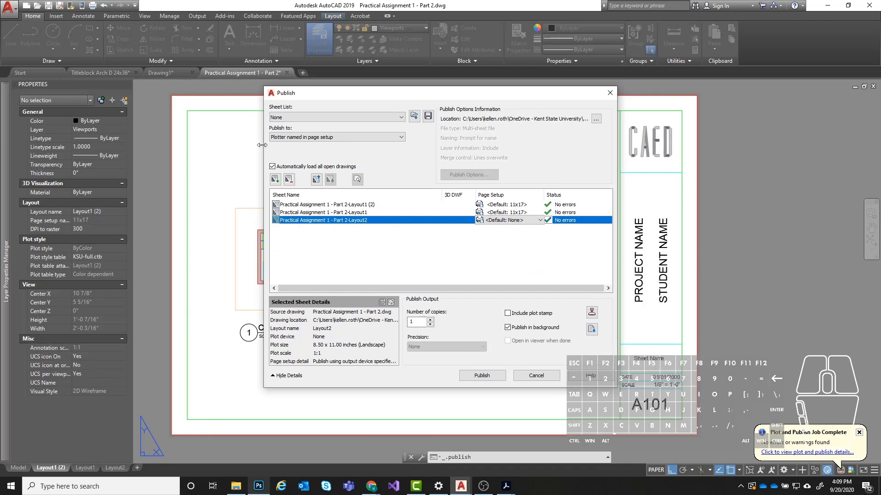
pyautogui.click(289, 180)
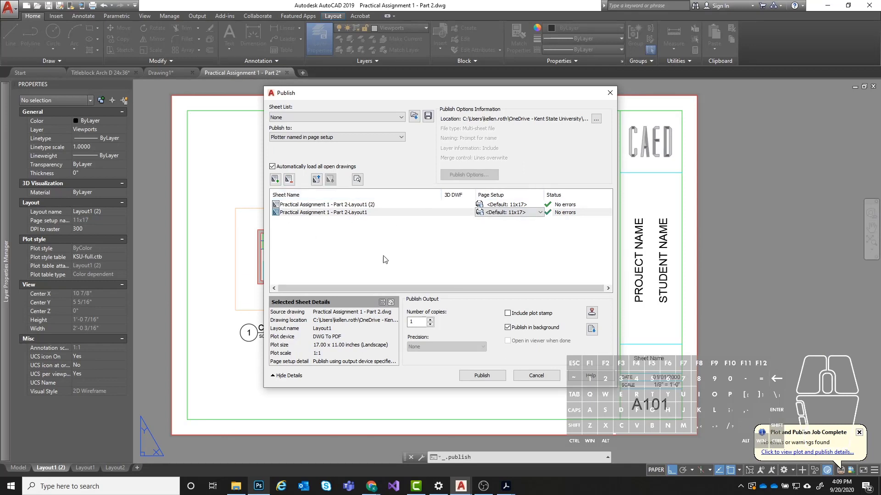
# - Publish the two listed layouts to a PDF named Test Print 2 without saving the sheet list
pyautogui.click(465, 375)
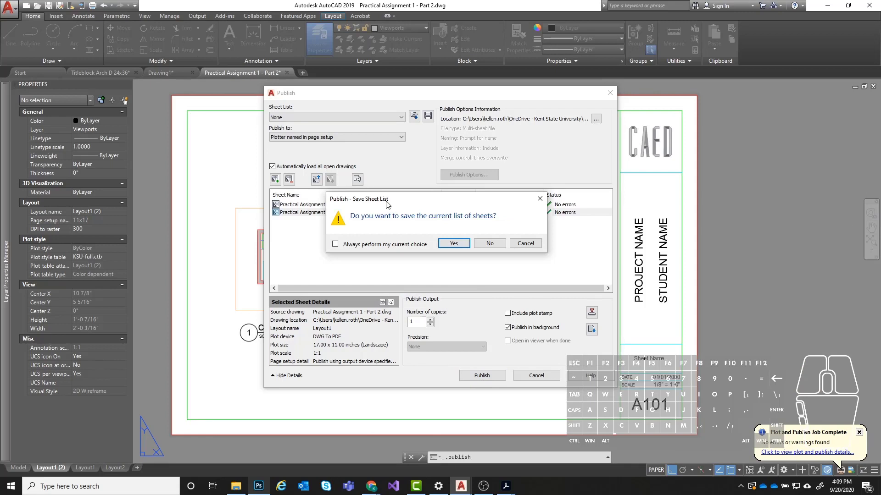
pyautogui.moveTo(386, 202); pyautogui.dragTo(365, 186)
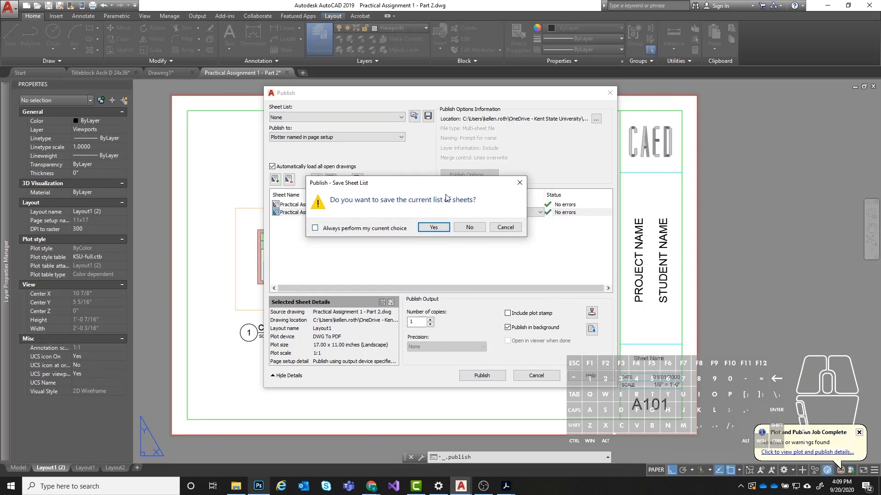
pyautogui.click(470, 228)
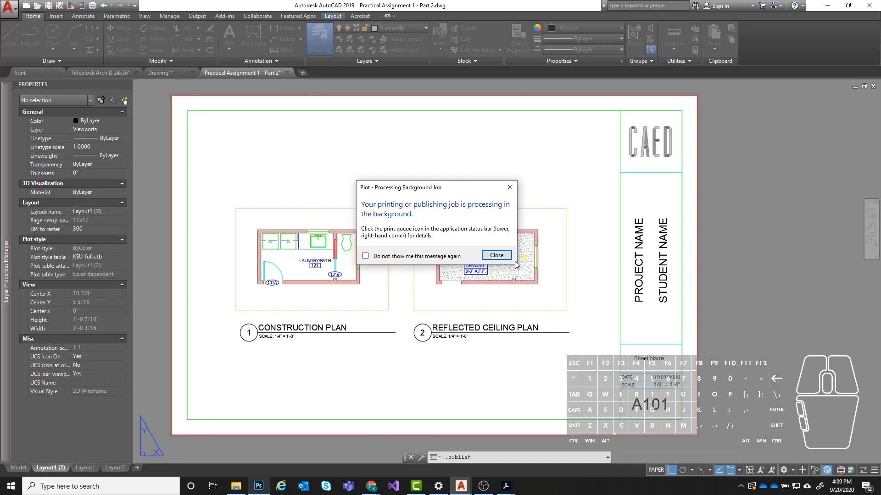
pyautogui.click(496, 255)
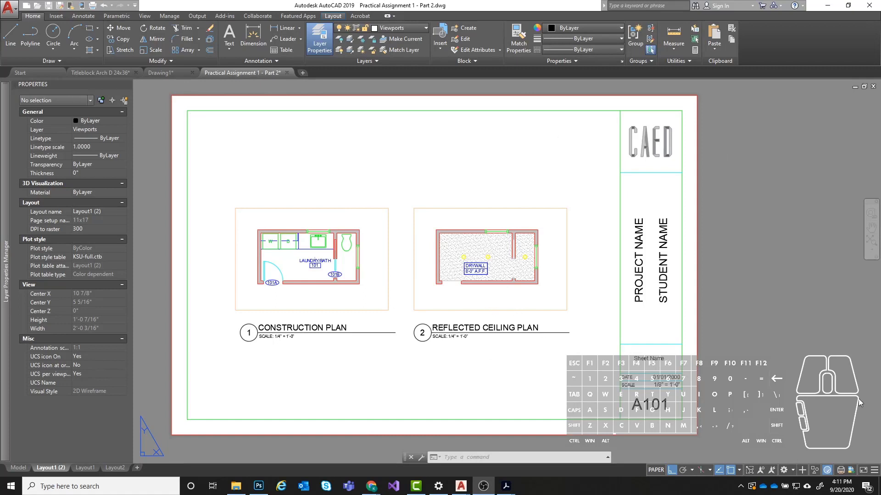
# - Review the plot and publish details report for the finished job, including the source file path of the Layout1 (2) sheet
pyautogui.click(841, 473)
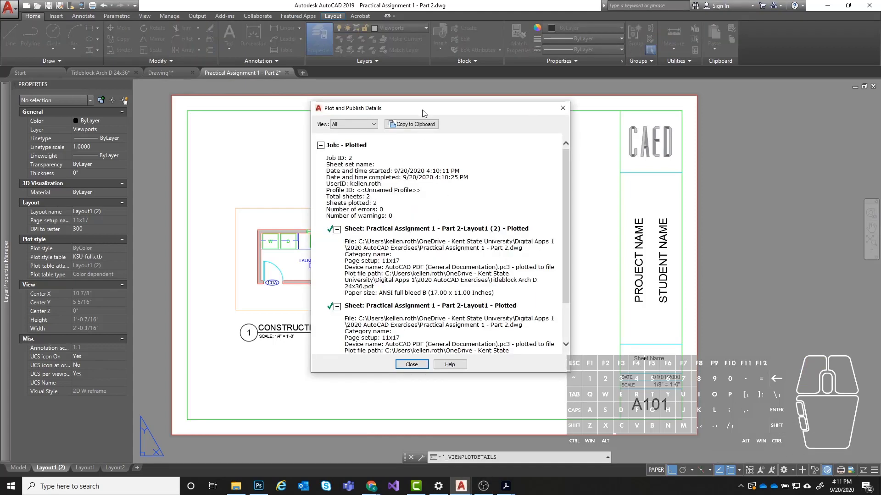
pyautogui.moveTo(423, 114); pyautogui.dragTo(368, 96)
pyautogui.moveTo(507, 164); pyautogui.dragTo(511, 187)
pyautogui.scroll(2, 297, 193)
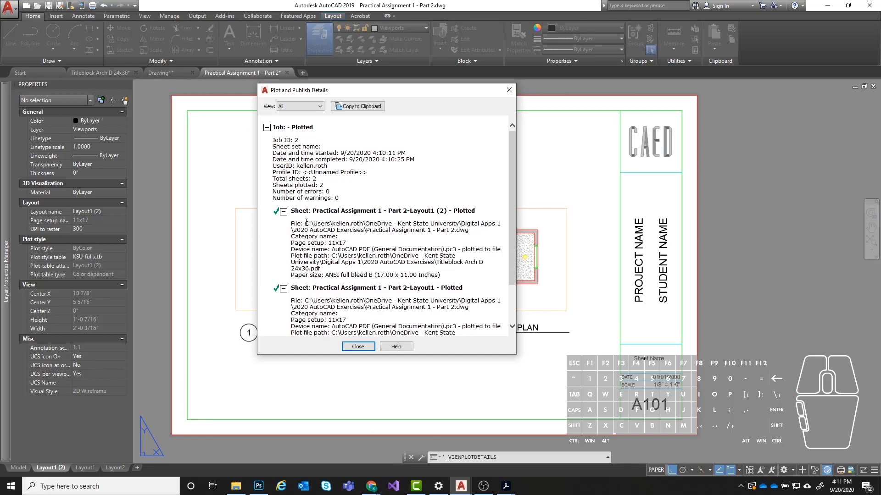
pyautogui.moveTo(292, 224); pyautogui.dragTo(462, 238)
pyautogui.click(373, 232)
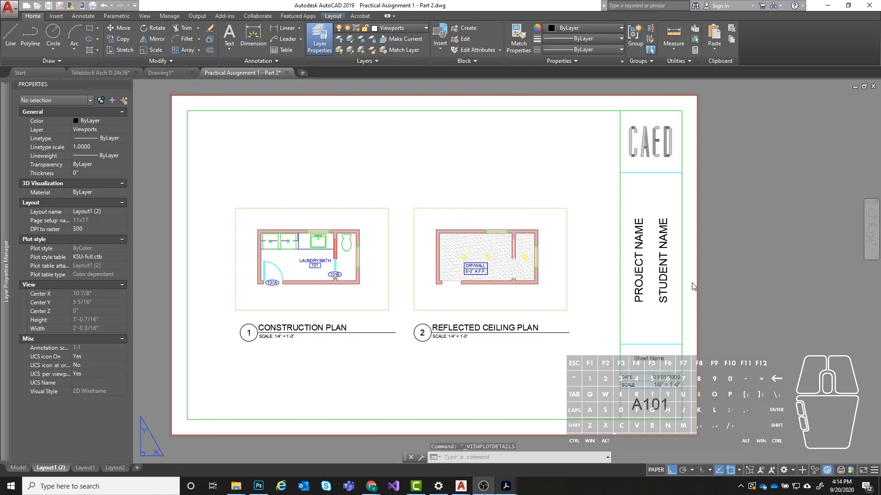
# - Open Test Print 2.pdf from the 2020 AutoCAD Exercises folder in Adobe Acrobat and examine both plotted pages
pyautogui.moveTo(235, 486)
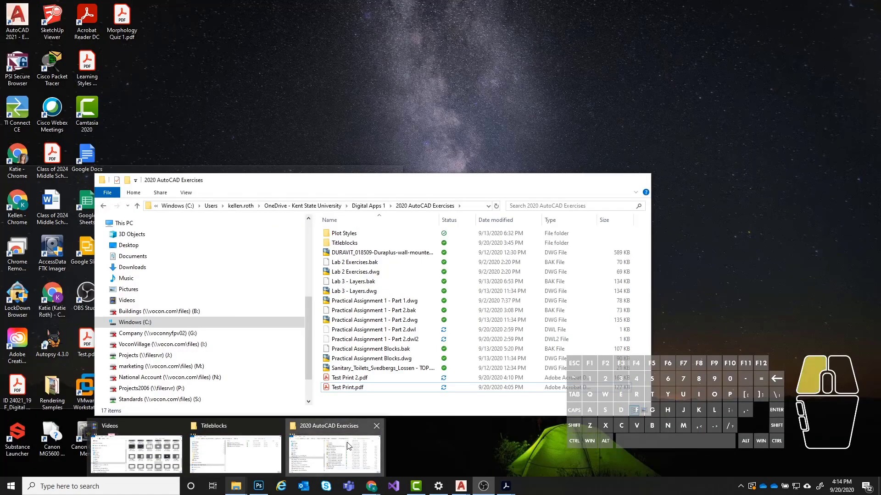
pyautogui.click(347, 446)
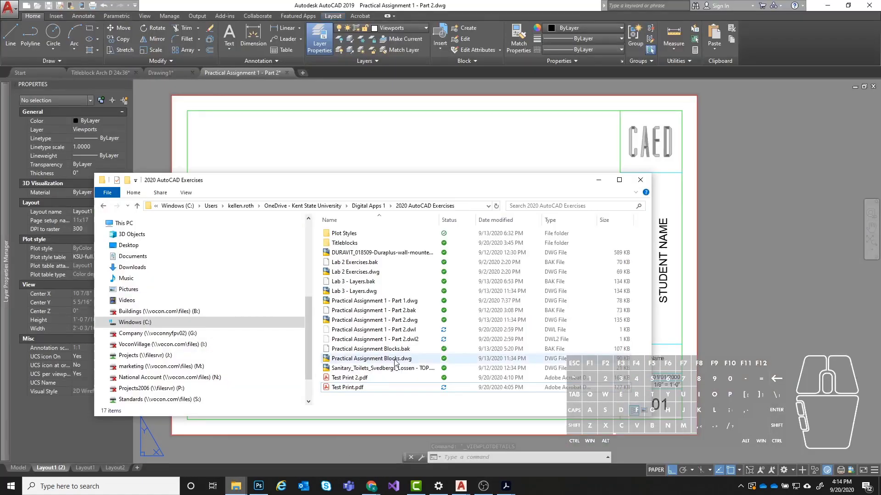
pyautogui.click(362, 379)
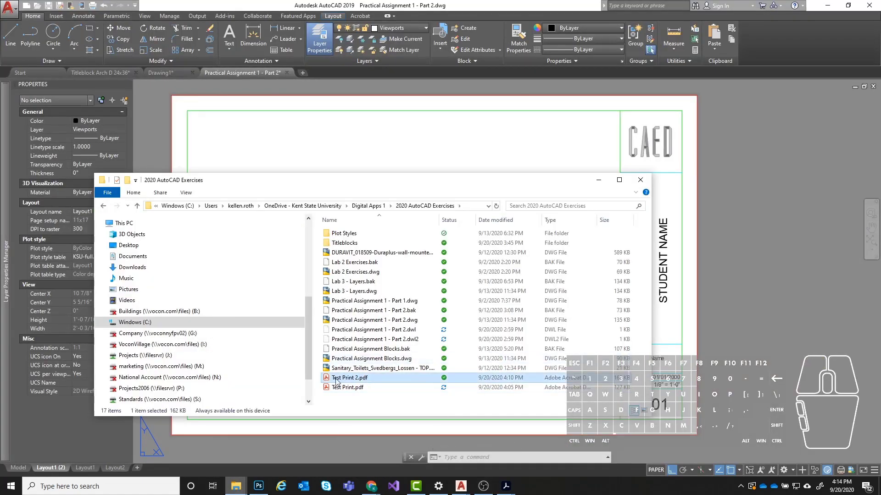
pyautogui.doubleClick(380, 378)
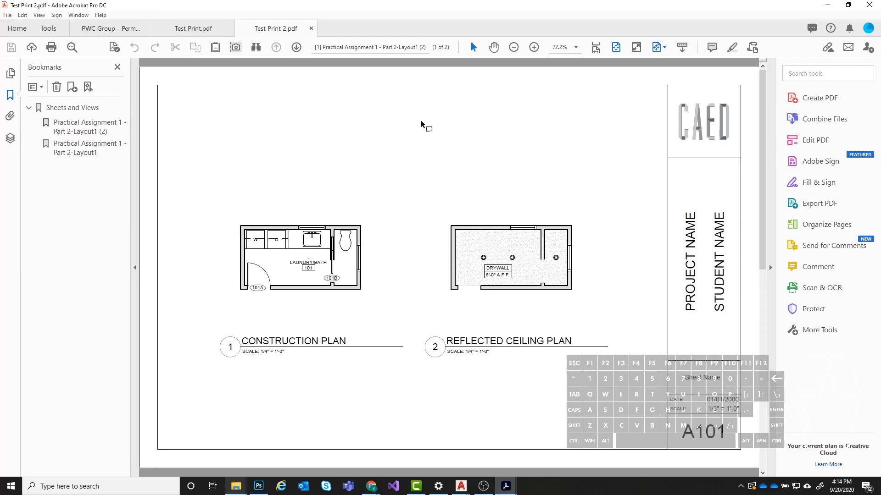
pyautogui.scroll(-2, 443, 221)
pyautogui.scroll(2, 443, 222)
pyautogui.rightClick(334, 213)
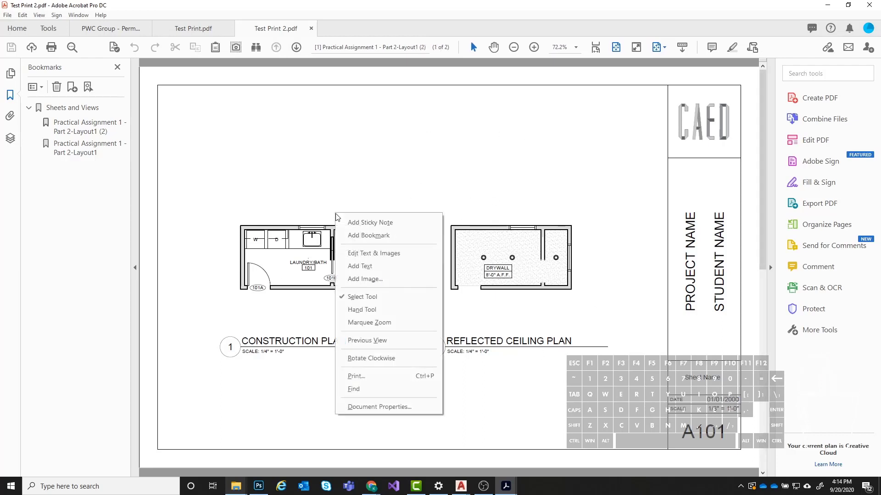
pyautogui.click(312, 196)
pyautogui.scroll(-2, 321, 188)
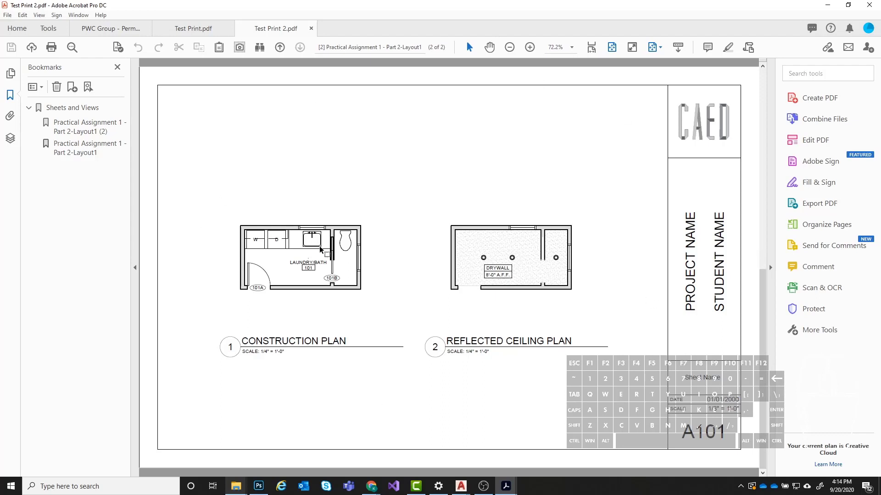
pyautogui.scroll(2, 323, 249)
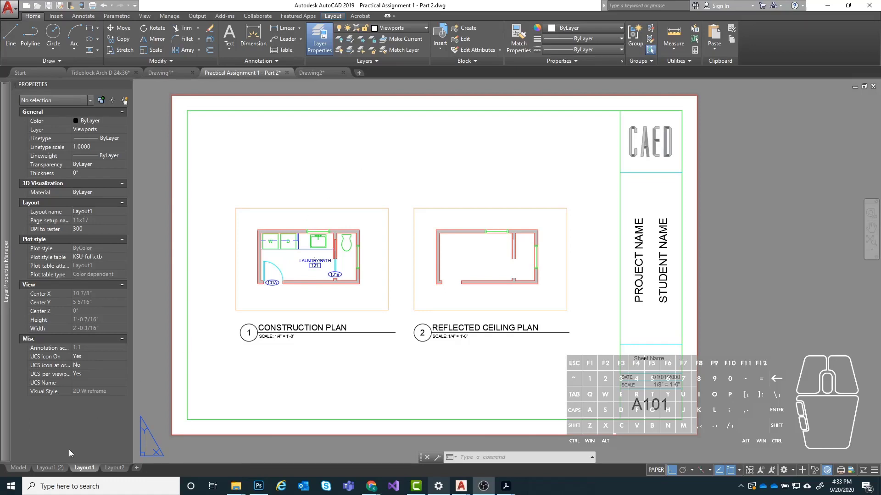
# - Rename the Layout1 (2) layout as A101
pyautogui.moveTo(68, 467)
pyautogui.click(39, 469)
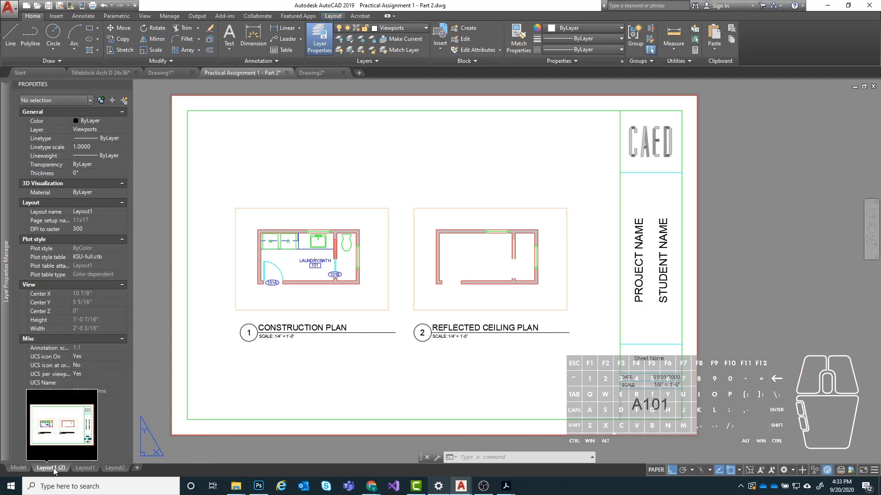
pyautogui.rightClick(47, 468)
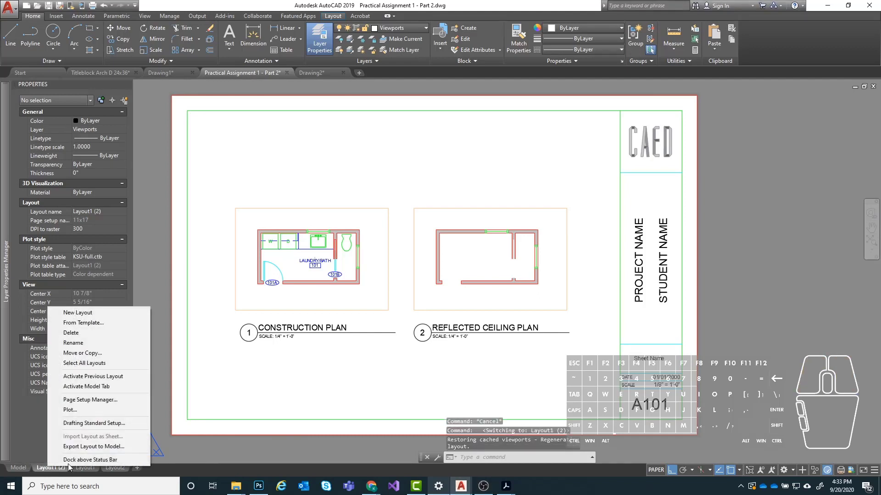
pyautogui.click(82, 342)
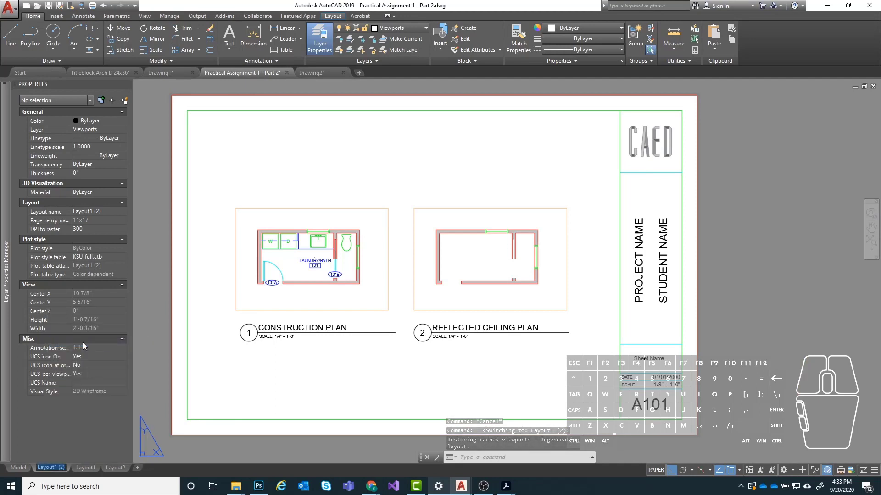
pyautogui.write('A')
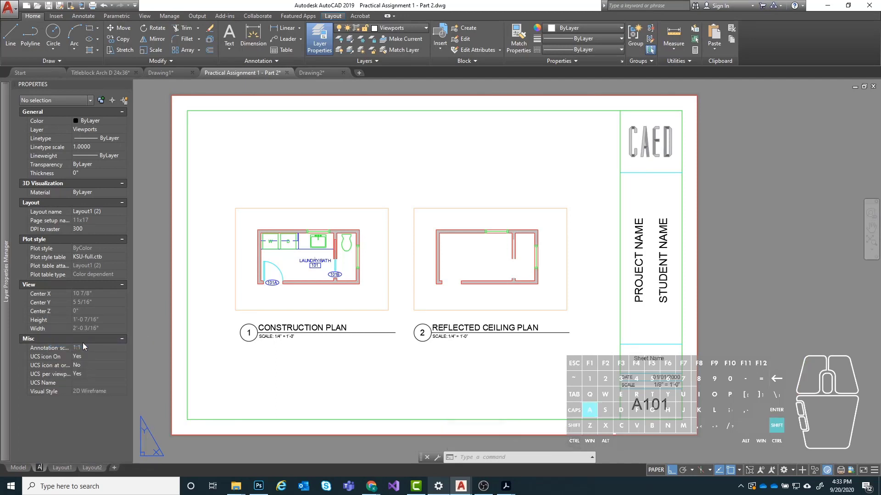
pyautogui.write('101')
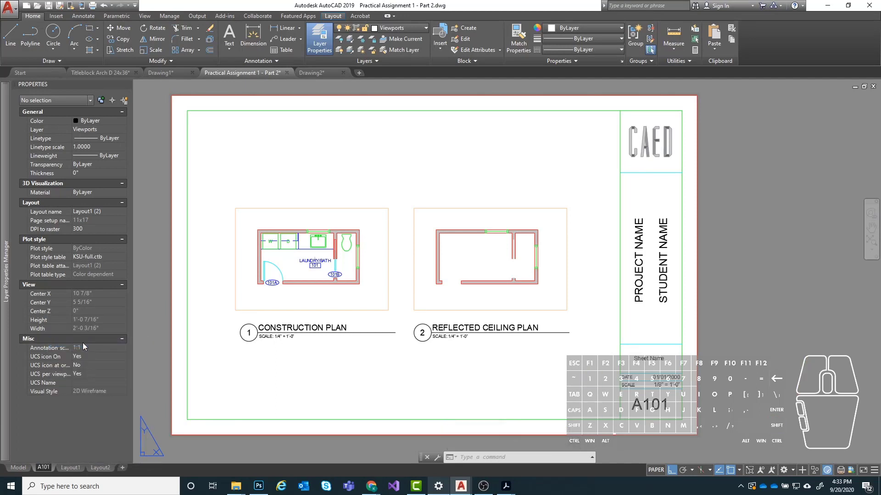
pyautogui.moveTo(44, 468)
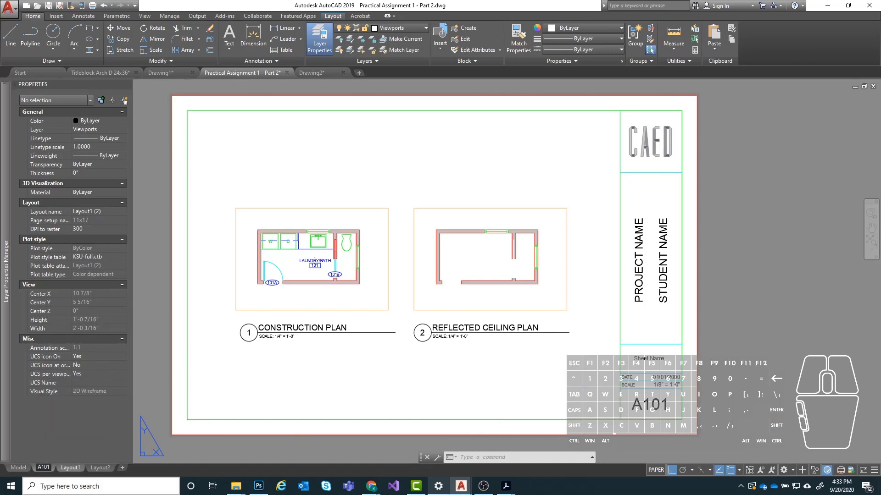
pyautogui.press('Return')
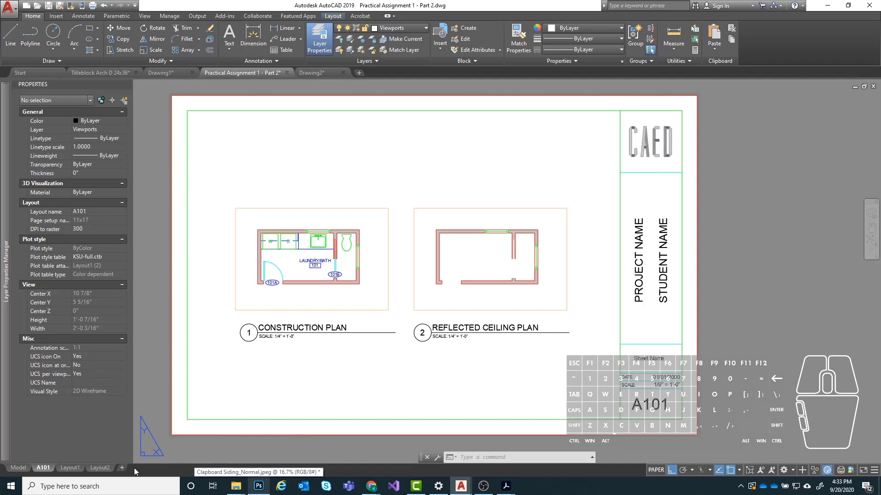
# - Rename the Layout1 layout as A102
pyautogui.rightClick(61, 469)
pyautogui.click(62, 470)
pyautogui.rightClick(64, 467)
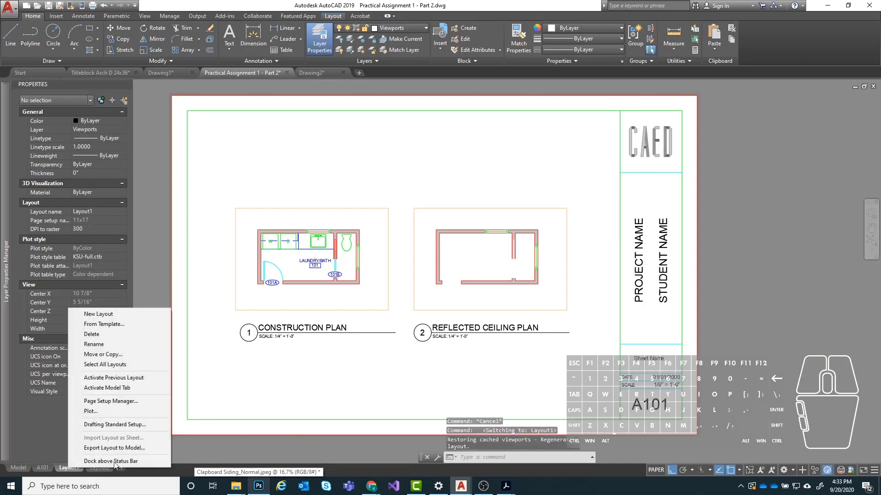
pyautogui.click(95, 344)
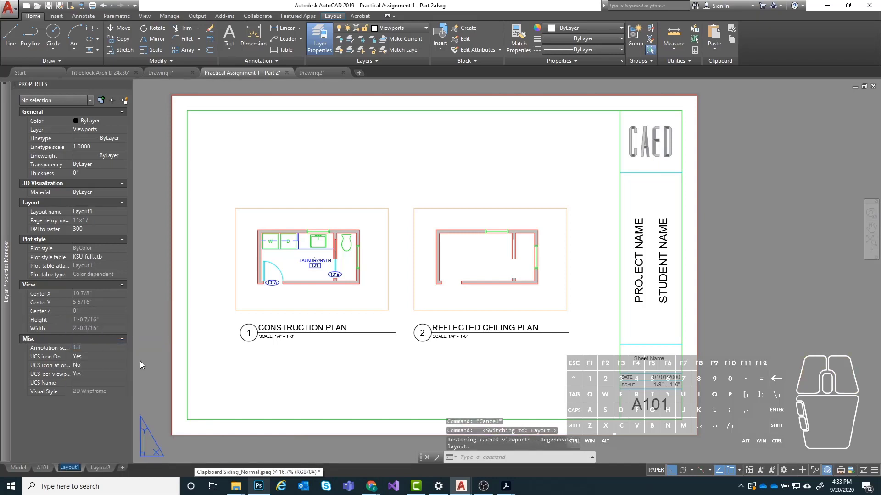
pyautogui.write('A')
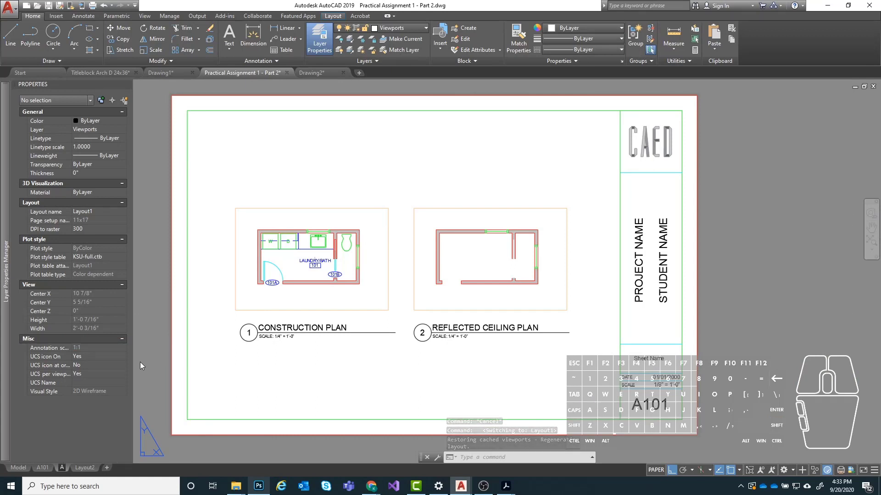
pyautogui.write('102')
pyautogui.press('Return')
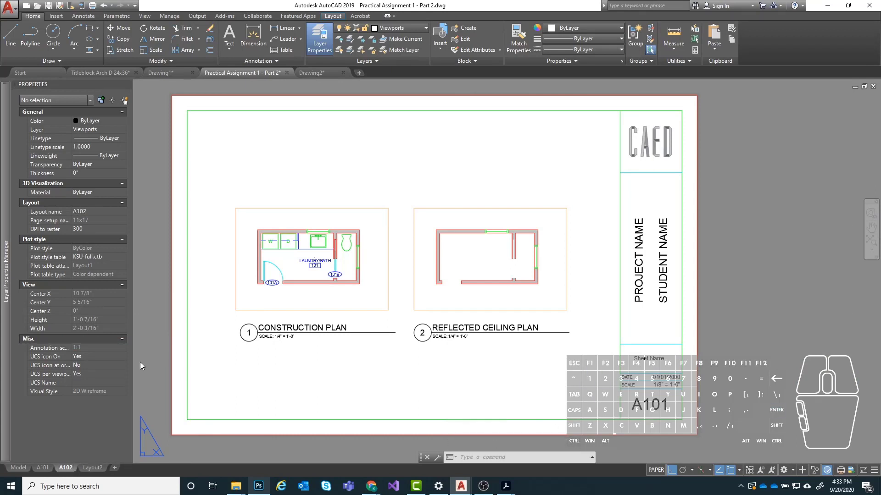